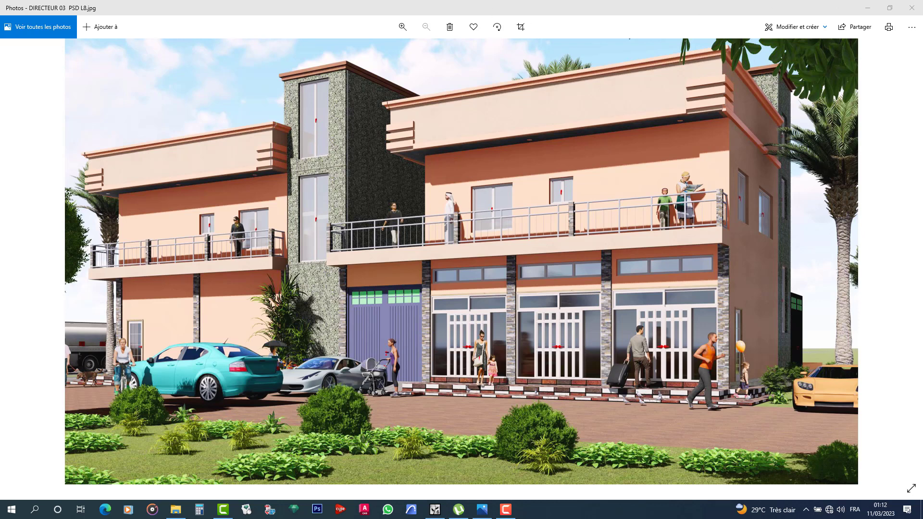
# Browse the building renderings up to SALIM DIRECTEUR PSD L8.jpg
pyautogui.moveTo(896, 270)
pyautogui.click(910, 259)
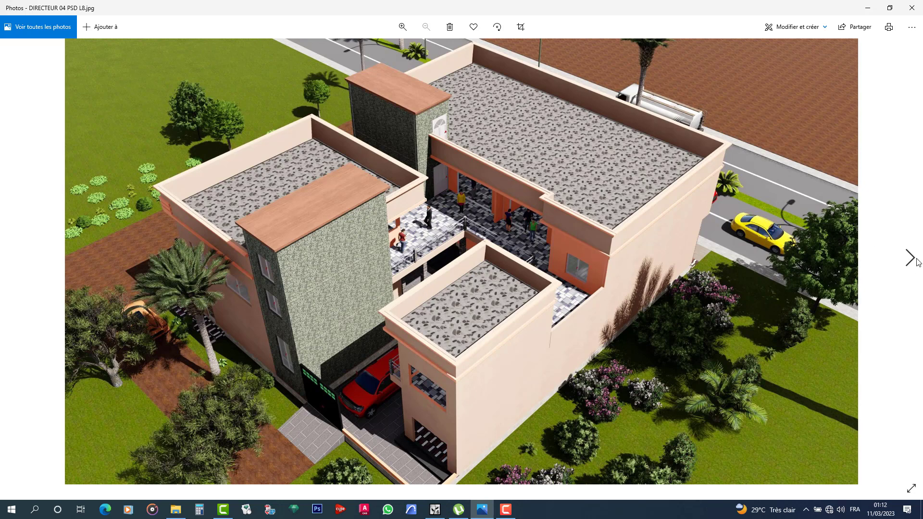
pyautogui.click(910, 258)
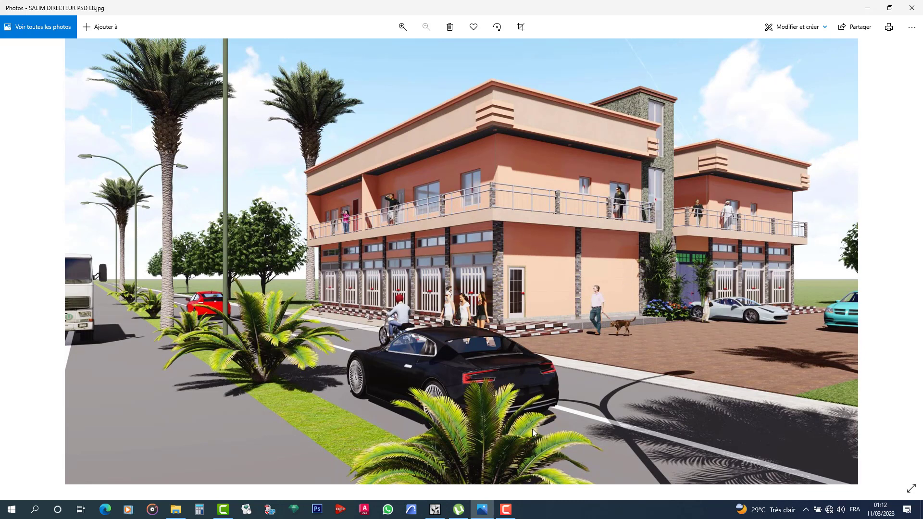
pyautogui.click(505, 510)
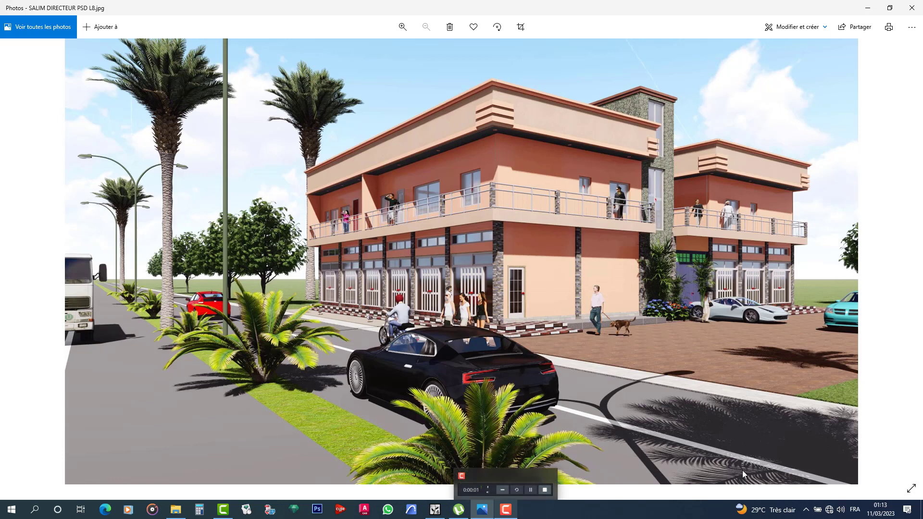
pyautogui.click(806, 511)
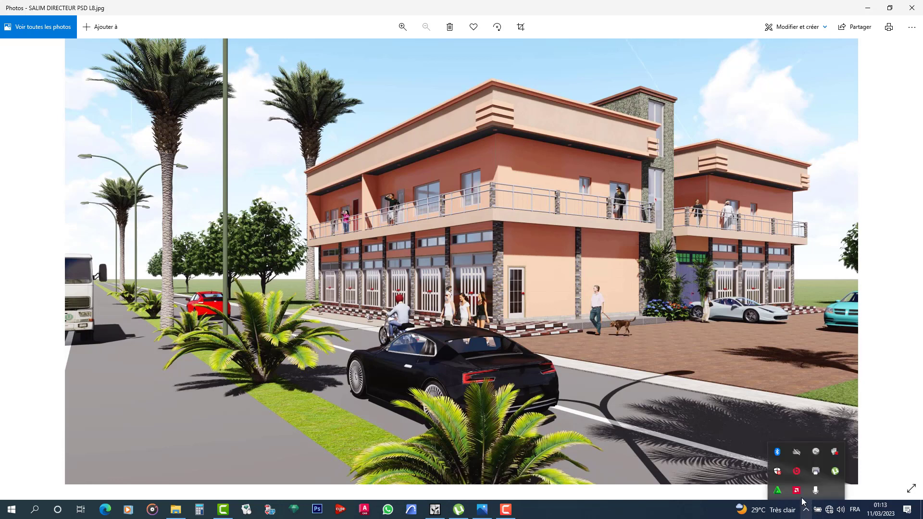
pyautogui.click(662, 515)
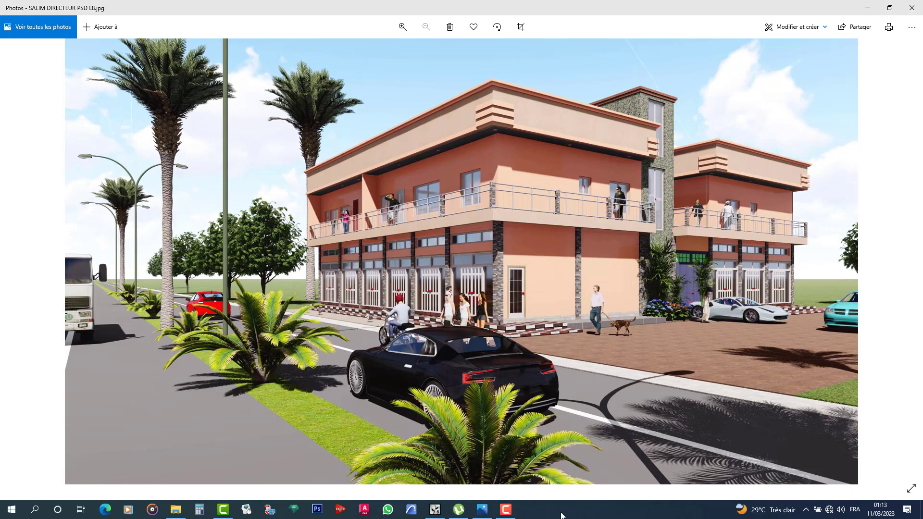
# Switch to Lumion and load the saved scene of the house beside the road under a blue sky
pyautogui.click(435, 511)
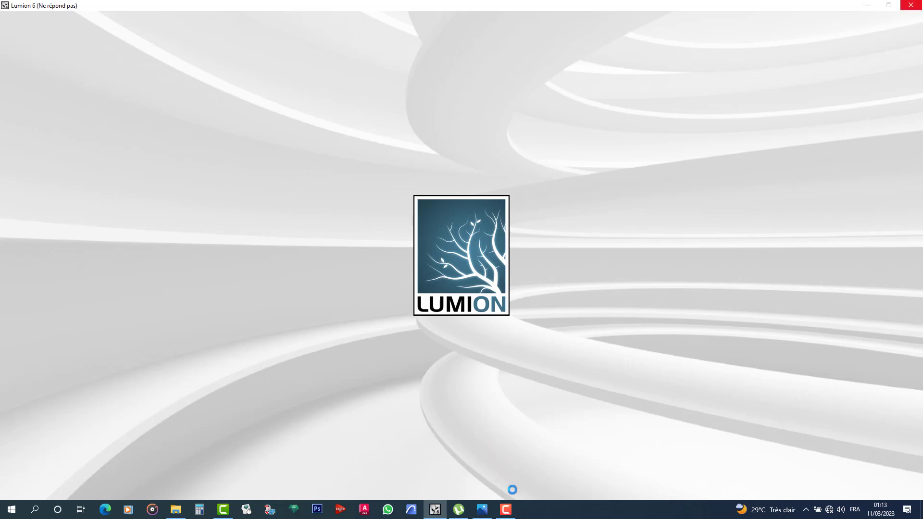
pyautogui.click(505, 509)
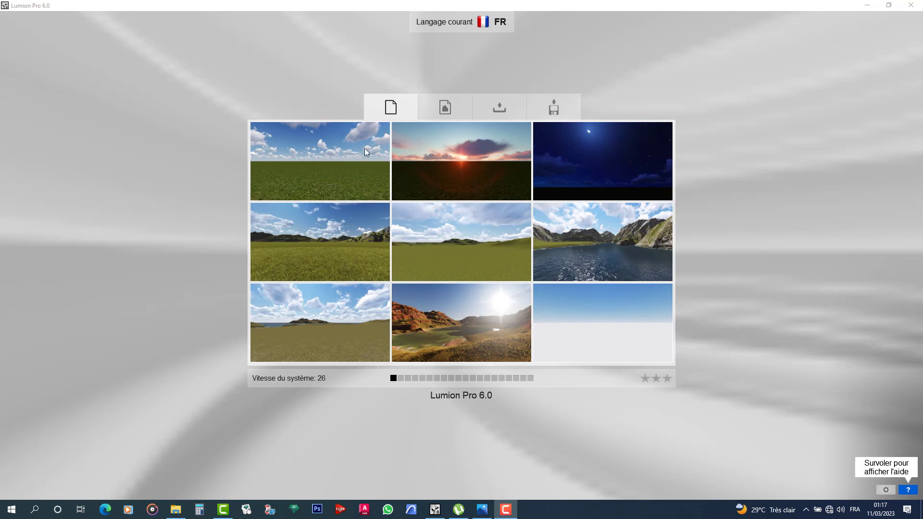
pyautogui.click(537, 62)
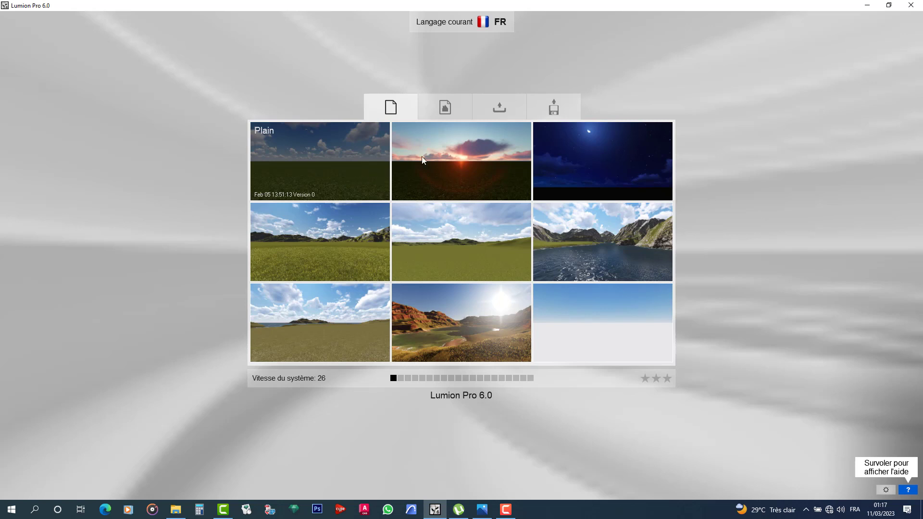
pyautogui.click(446, 107)
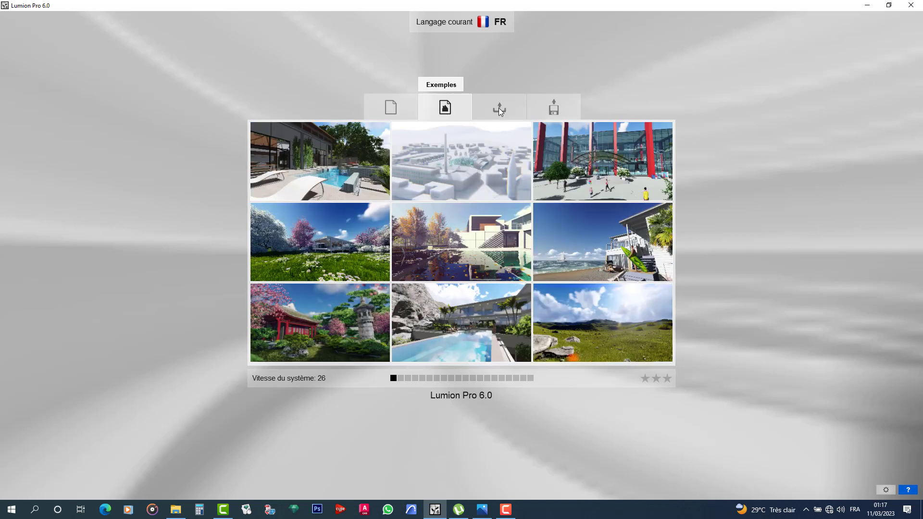
pyautogui.click(499, 110)
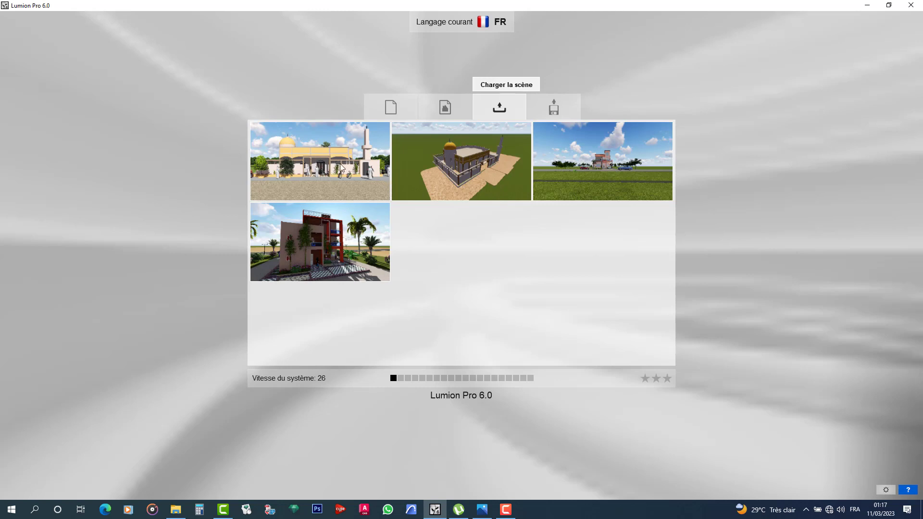
pyautogui.click(442, 172)
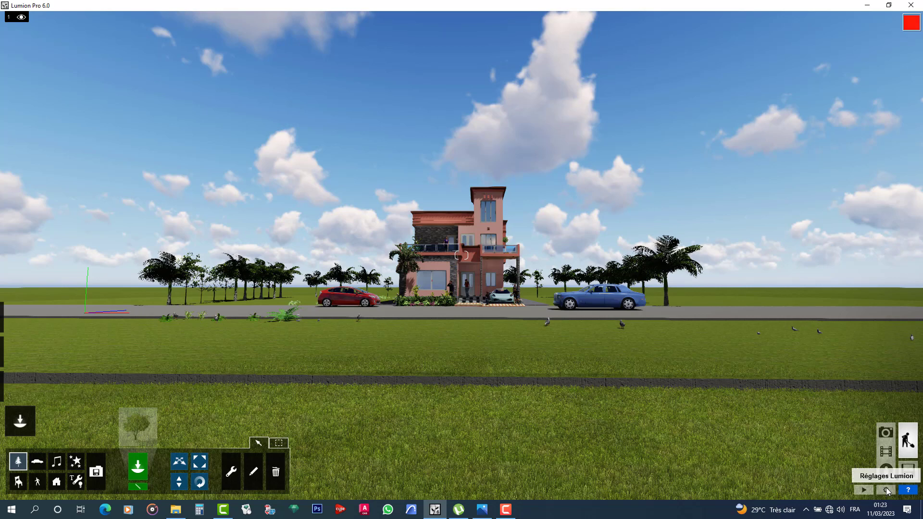
# Set the editor's image resolution to 25% in the Lumion settings
pyautogui.click(297, 118)
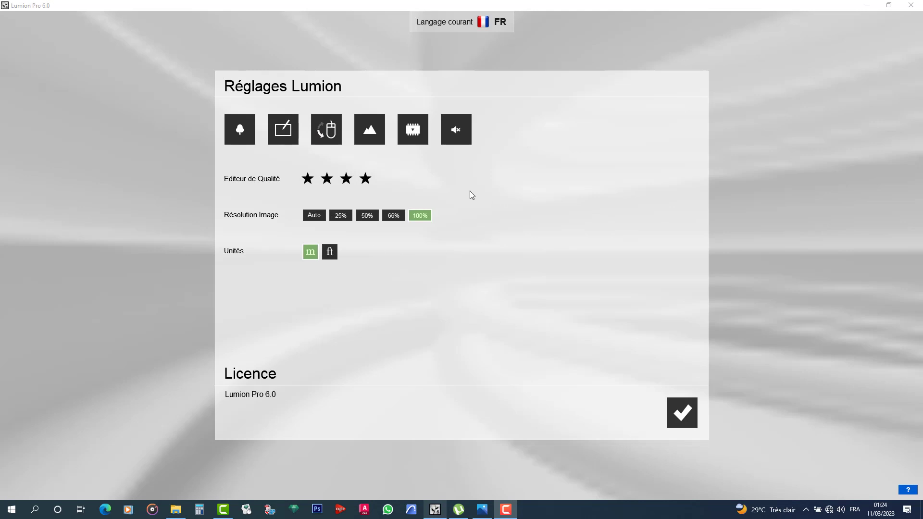
pyautogui.click(337, 214)
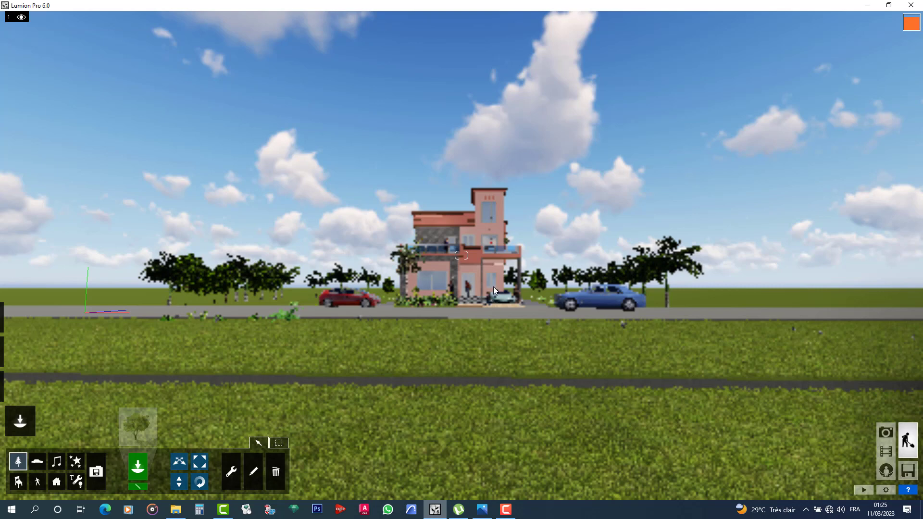
# Start recording a clip in the first film slot and capture a closer front view of the house as its first camera shot
pyautogui.scroll(1, 493, 286)
pyautogui.scroll(3, 493, 287)
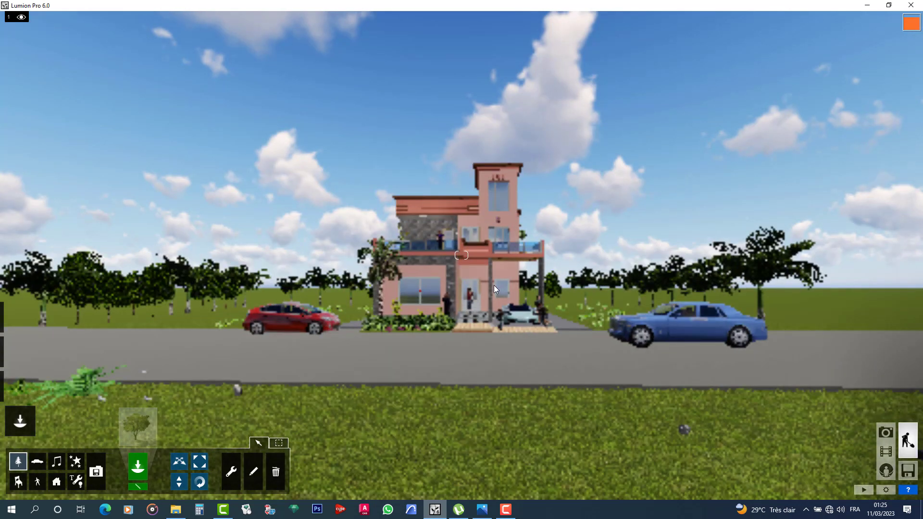
pyautogui.scroll(3, 503, 270)
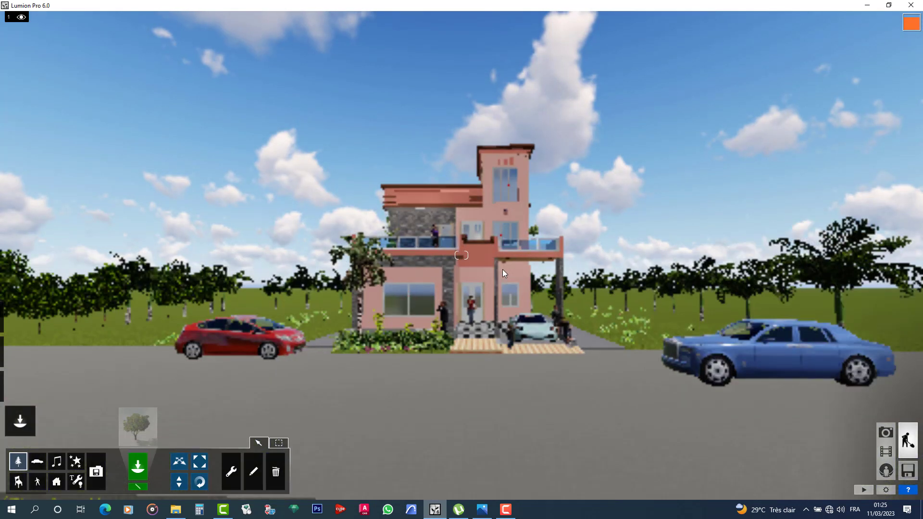
pyautogui.scroll(3, 503, 271)
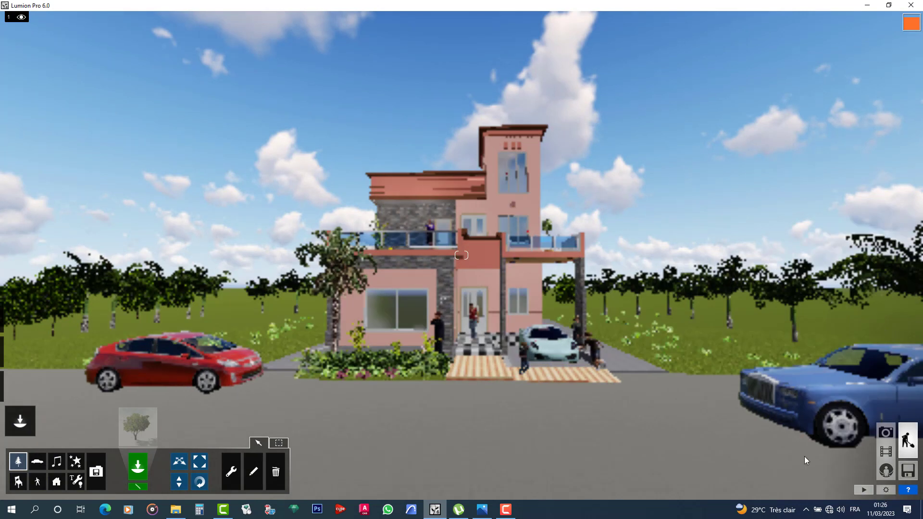
pyautogui.scroll(2, 584, 388)
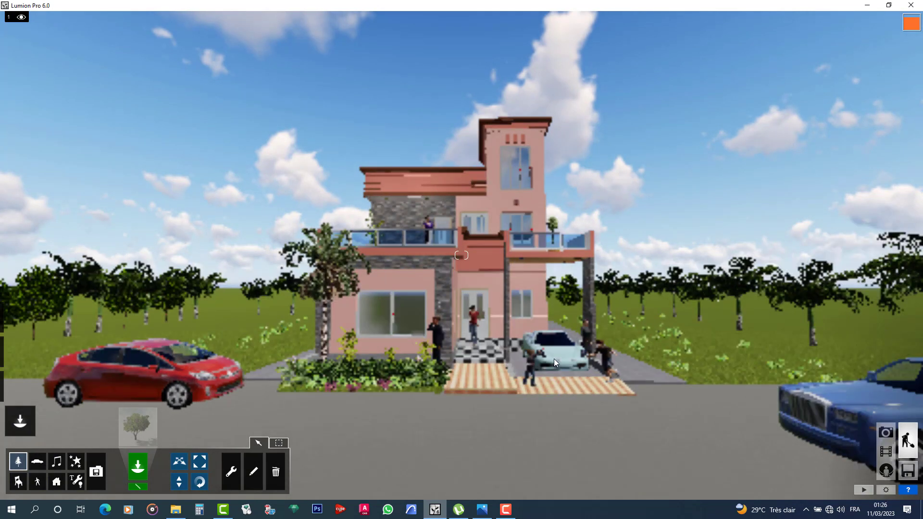
pyautogui.scroll(4, 554, 359)
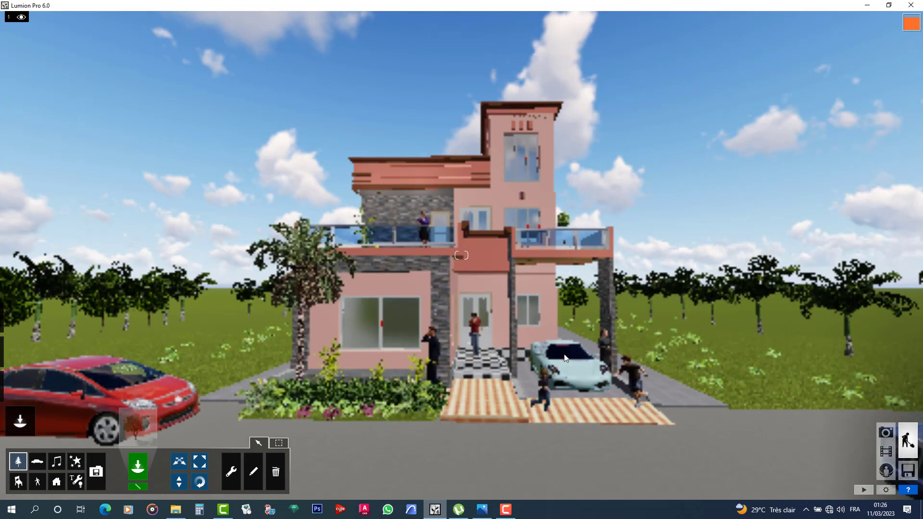
pyautogui.scroll(3, 523, 340)
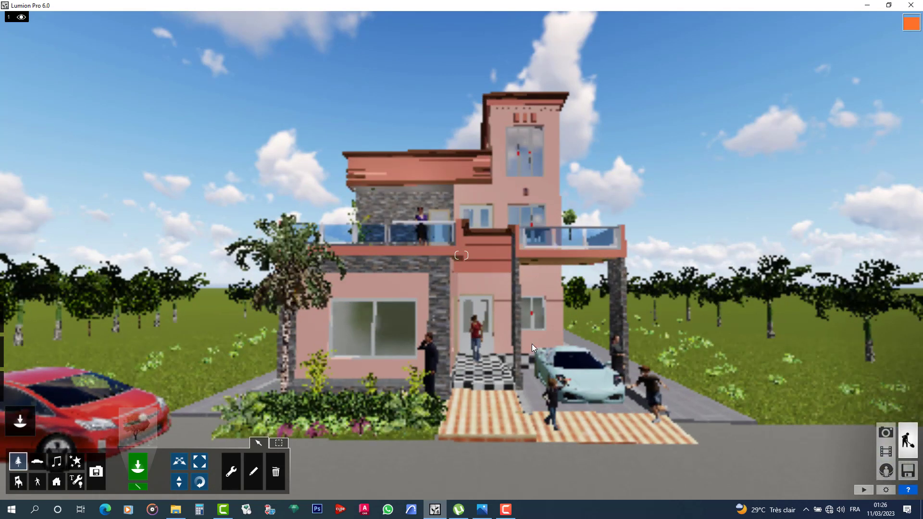
pyautogui.scroll(1, 531, 344)
pyautogui.scroll(1, 532, 344)
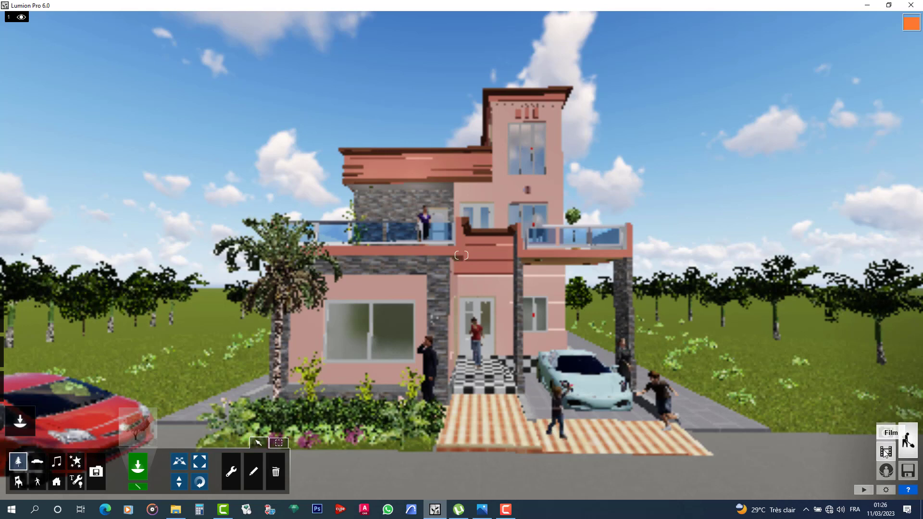
pyautogui.click(886, 452)
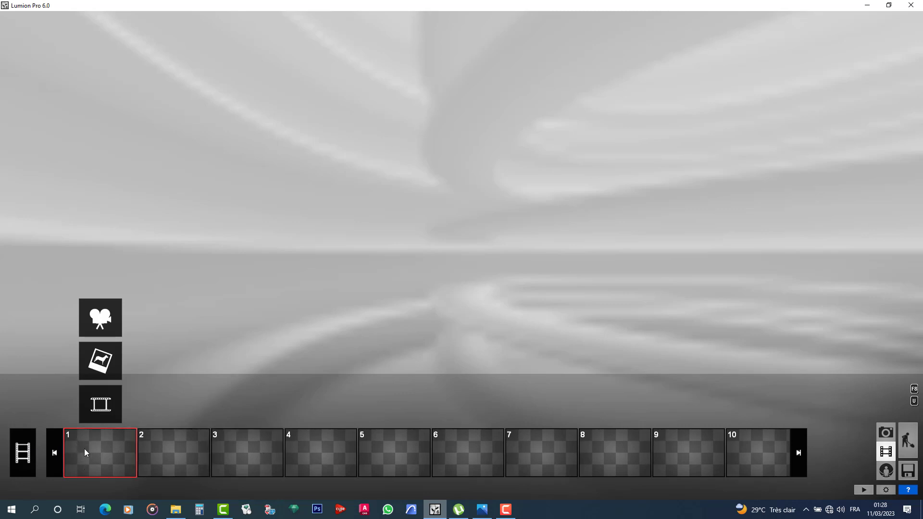
pyautogui.click(99, 317)
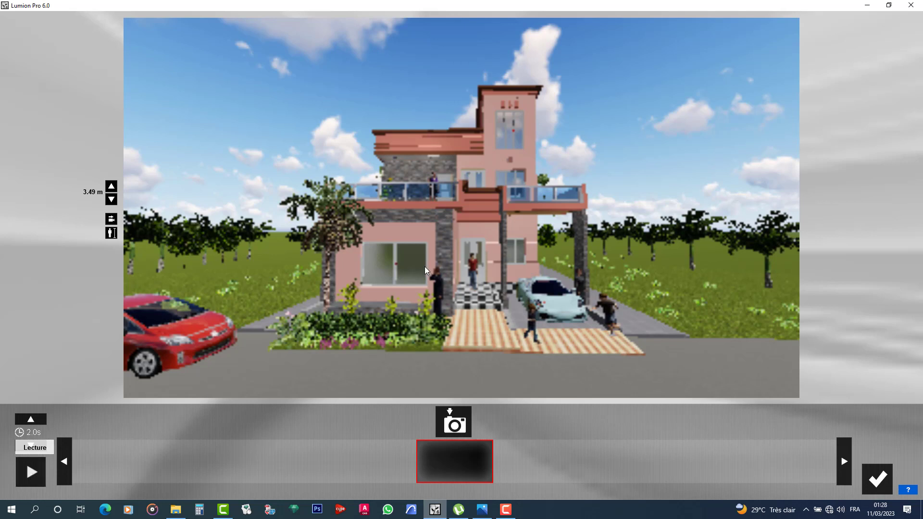
pyautogui.moveTo(390, 241)
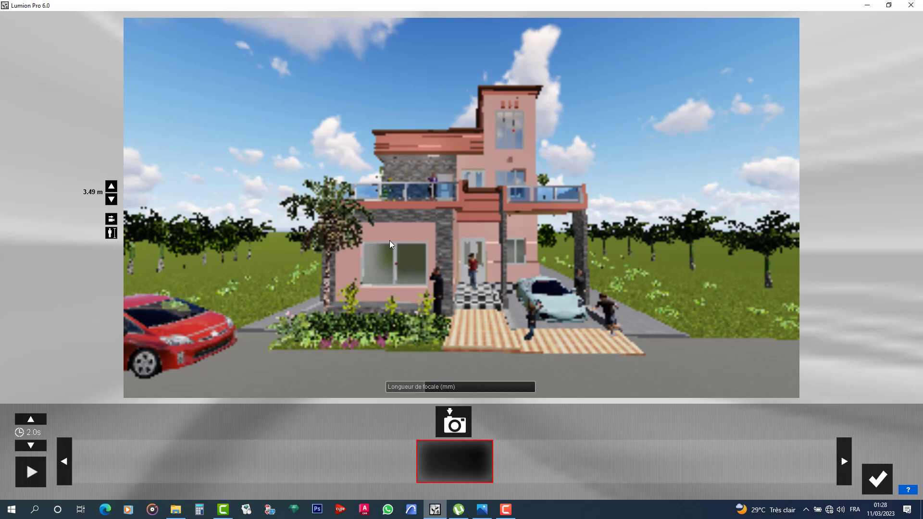
pyautogui.click(452, 423)
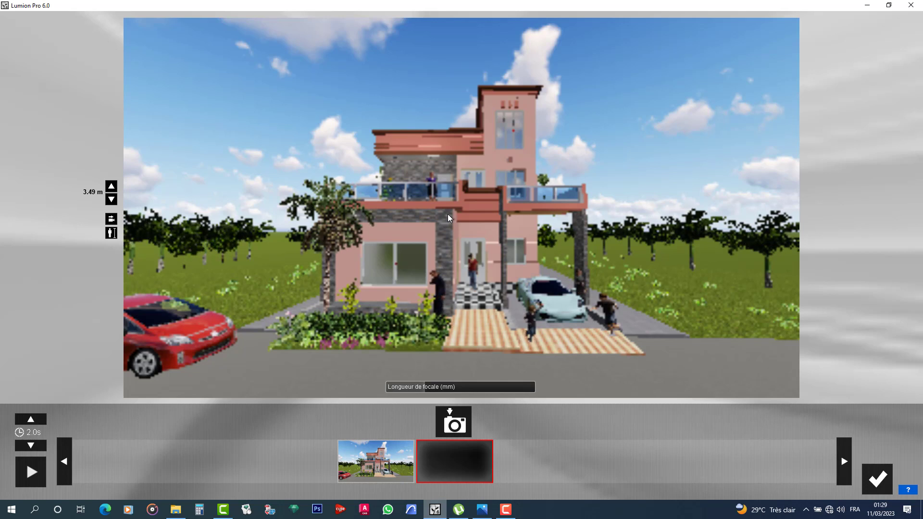
# Swing the recording camera around to the carport side of the house at a height of about 3.16 m
pyautogui.moveTo(462, 206)
pyautogui.mouseDown(button='right')
pyautogui.moveTo(432, 204)
pyautogui.moveTo(461, 206)
pyautogui.mouseUp(button='right')
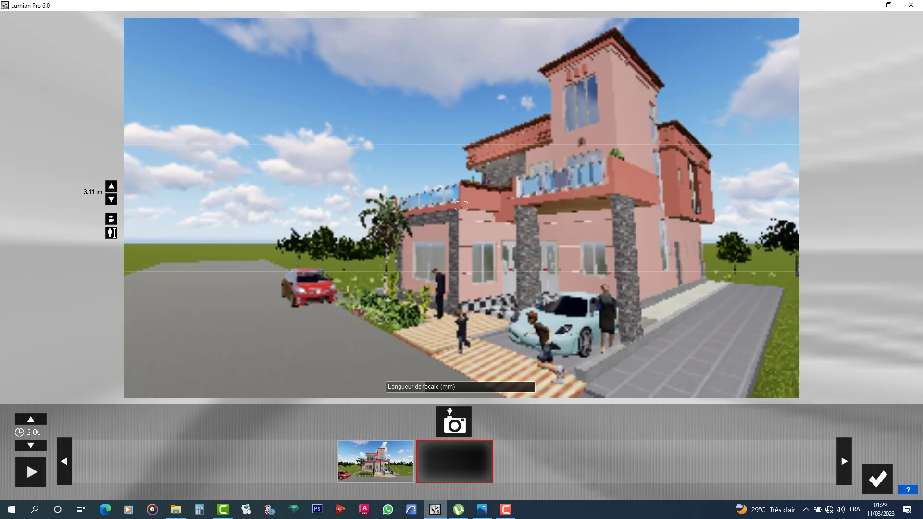
pyautogui.moveTo(461, 205); pyautogui.dragTo(441, 207, button='right')
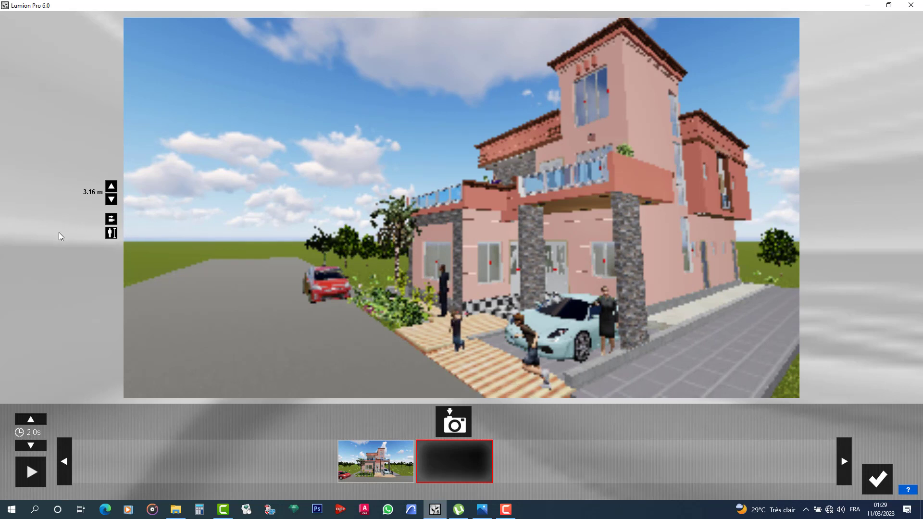
pyautogui.press('d')
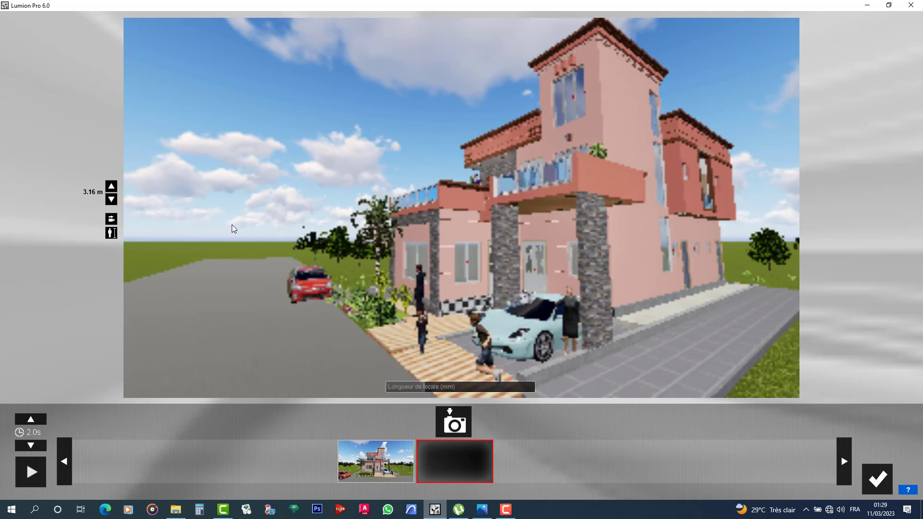
pyautogui.press('d')
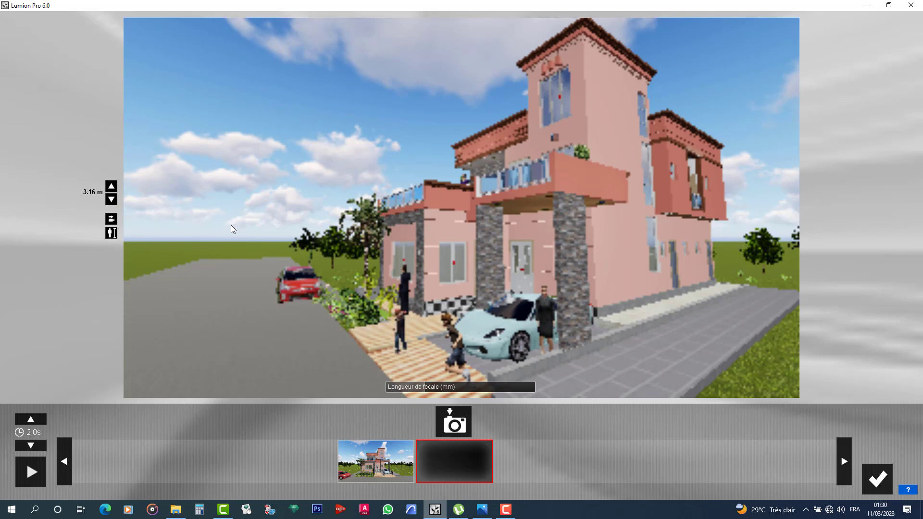
pyautogui.press('Right')
pyautogui.press('Right')
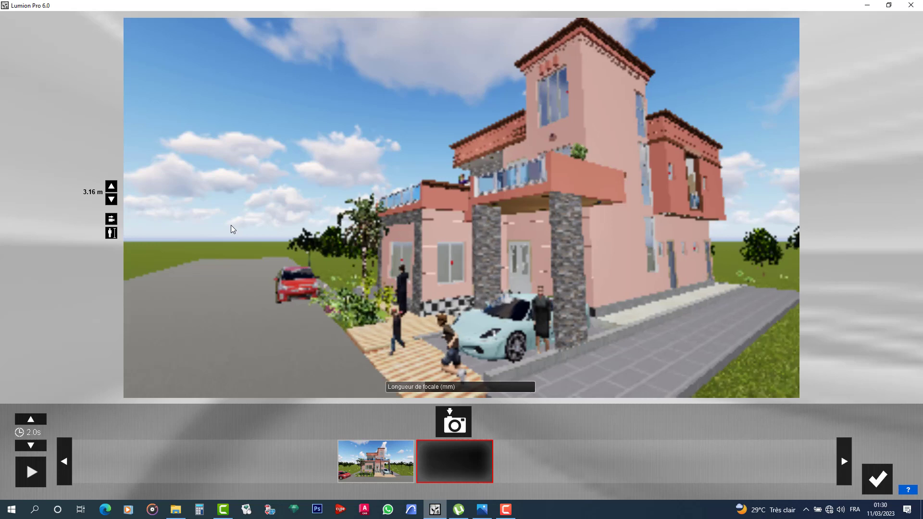
pyautogui.press('Right')
pyautogui.press('Right')
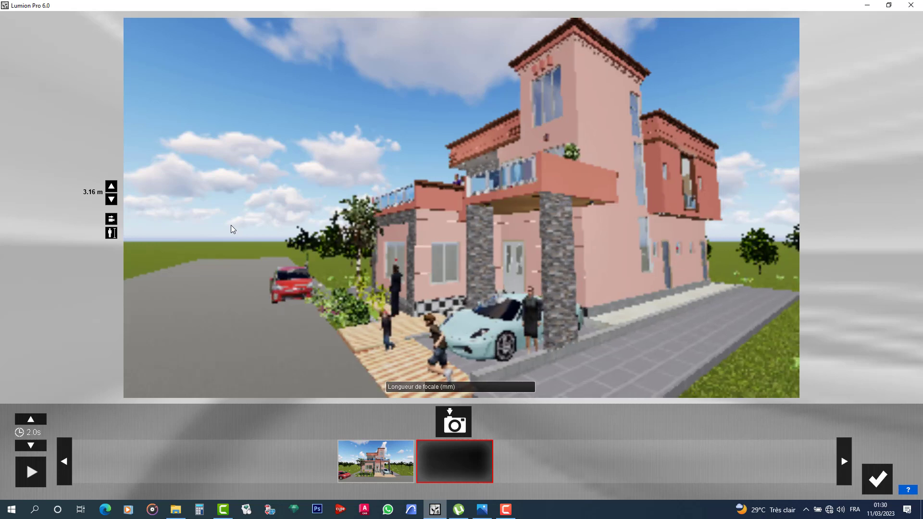
pyautogui.press('Right')
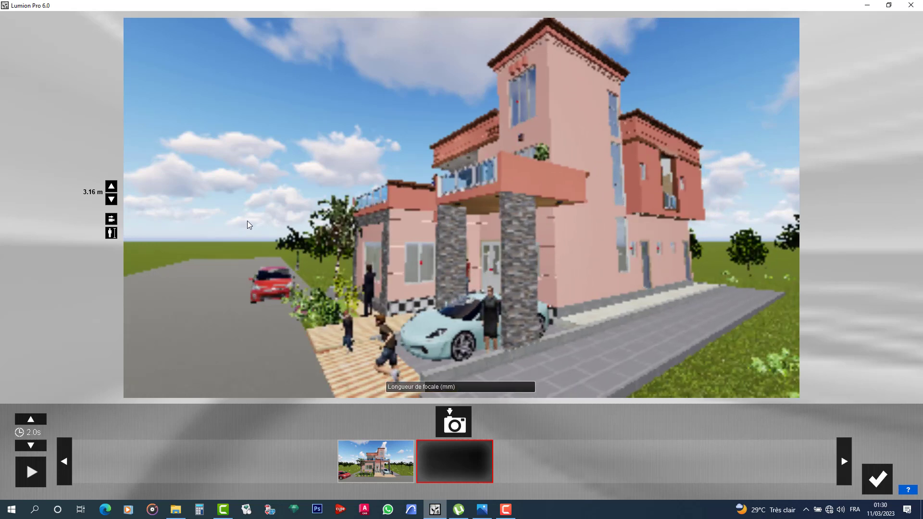
pyautogui.press('Right')
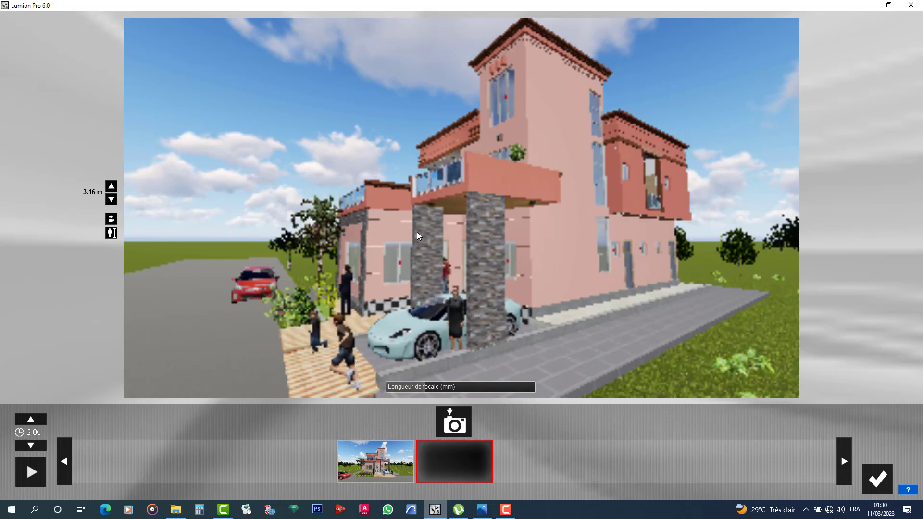
pyautogui.press('Right')
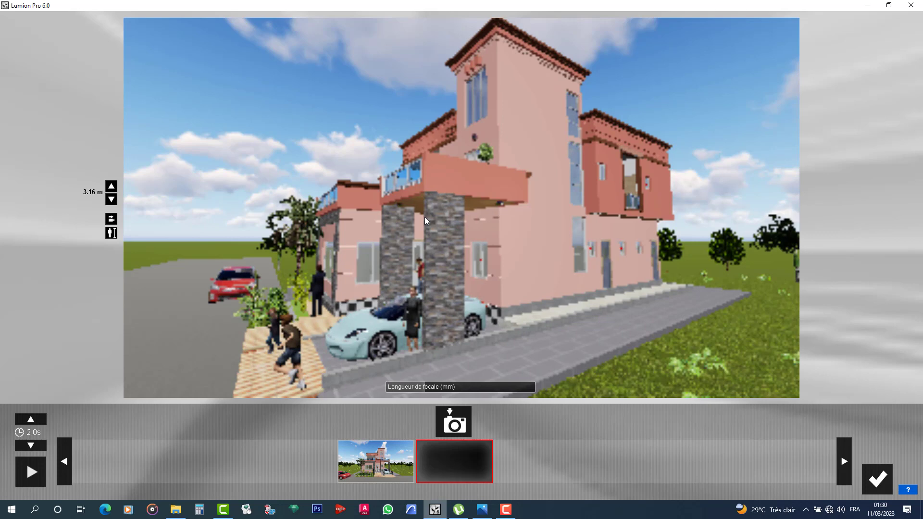
# Pull the recording camera back from the carport side of the house and lower it to about 2.65 m
pyautogui.press('Down')
pyautogui.press('Down')
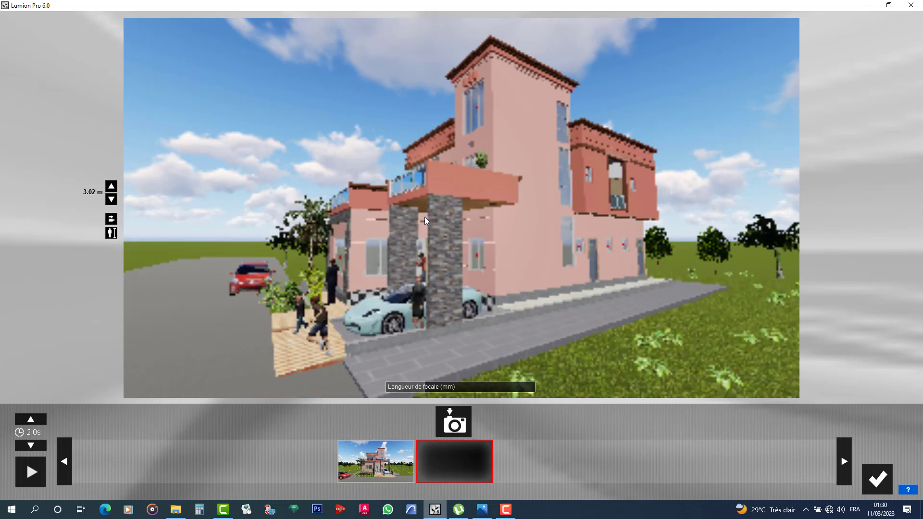
pyautogui.press('Down')
pyautogui.press('Down')
pyautogui.press('e')
pyautogui.press('e')
pyautogui.press('e')
pyautogui.press('e')
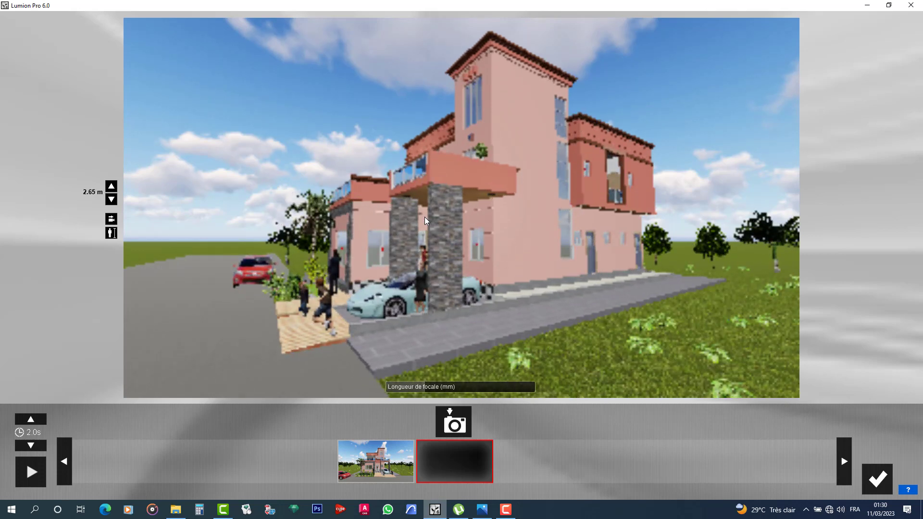
# Raise the recording camera to about 3.24 m while keeping the carport corner in view
pyautogui.press('q')
pyautogui.press('q')
pyautogui.press('q')
pyautogui.press('q')
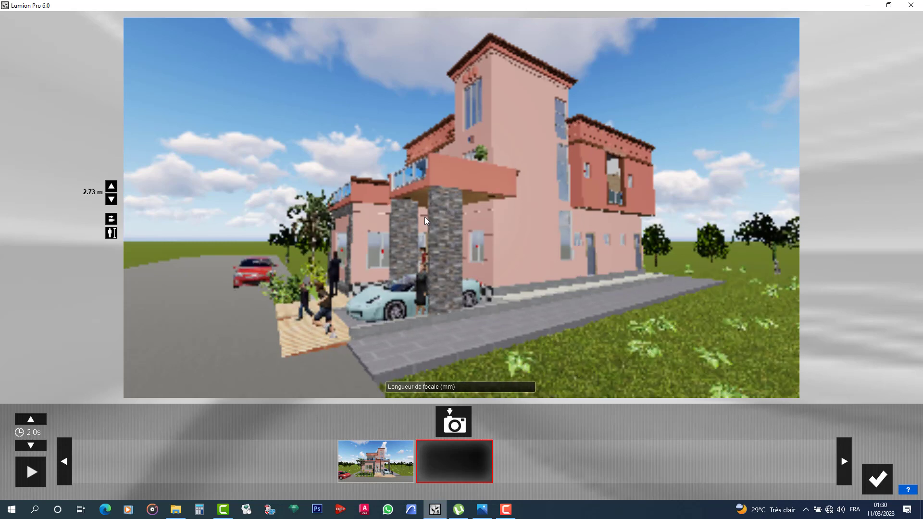
pyautogui.press('q')
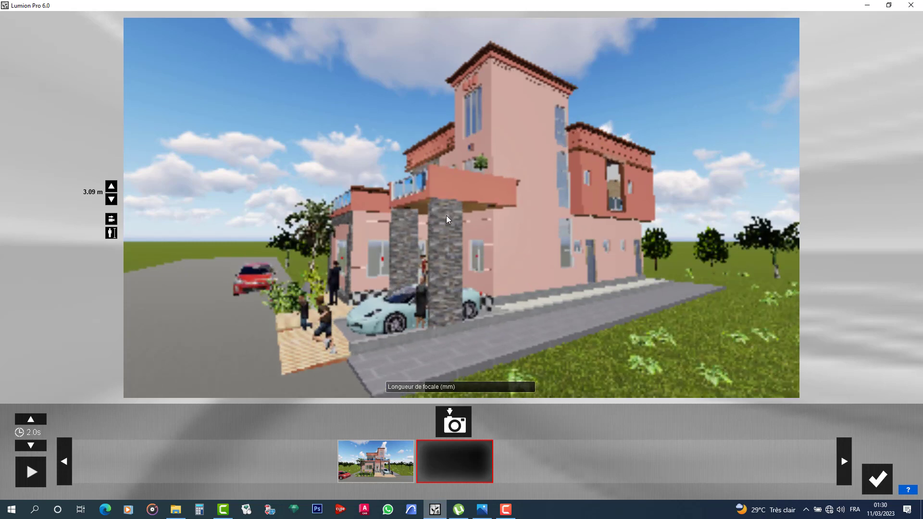
pyautogui.press('q')
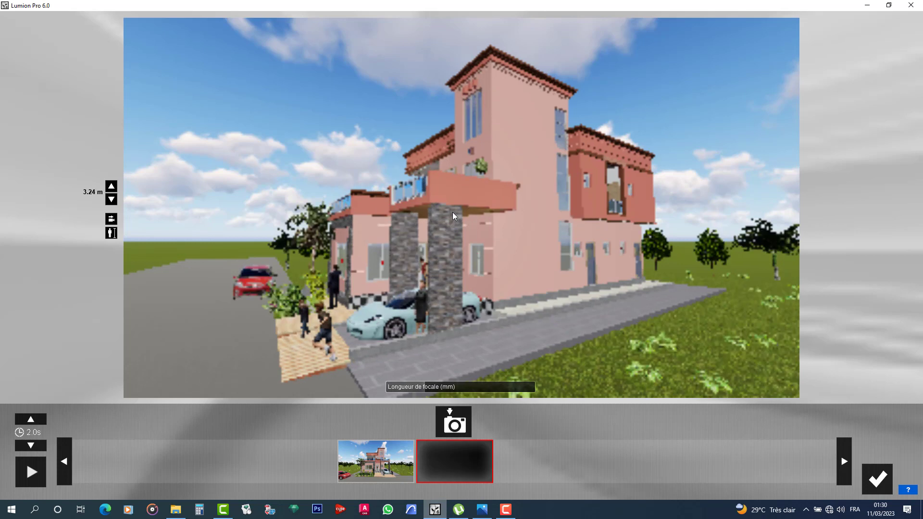
pyautogui.press('q')
# Reframe the carport corner from a height of about 2.1 m and capture it as the second camera shot
pyautogui.moveTo(453, 212); pyautogui.dragTo(501, 197, button='right')
pyautogui.press('e')
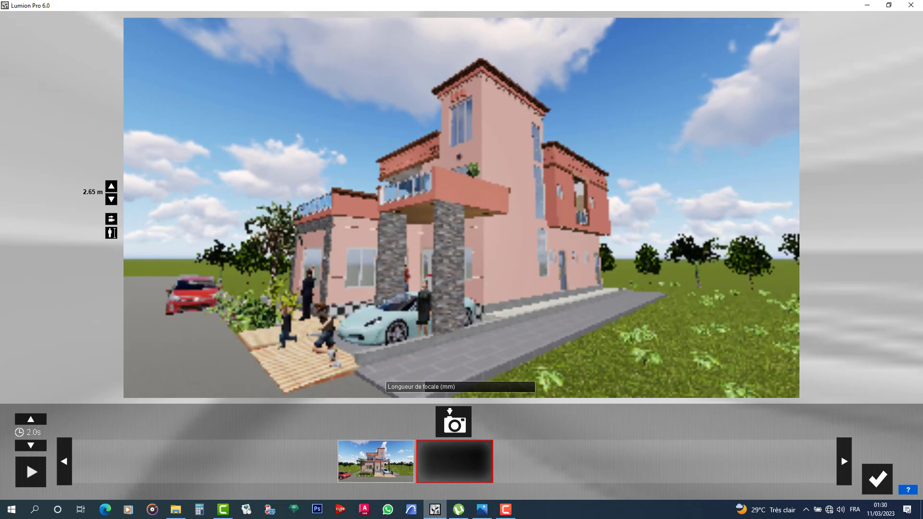
pyautogui.press('e')
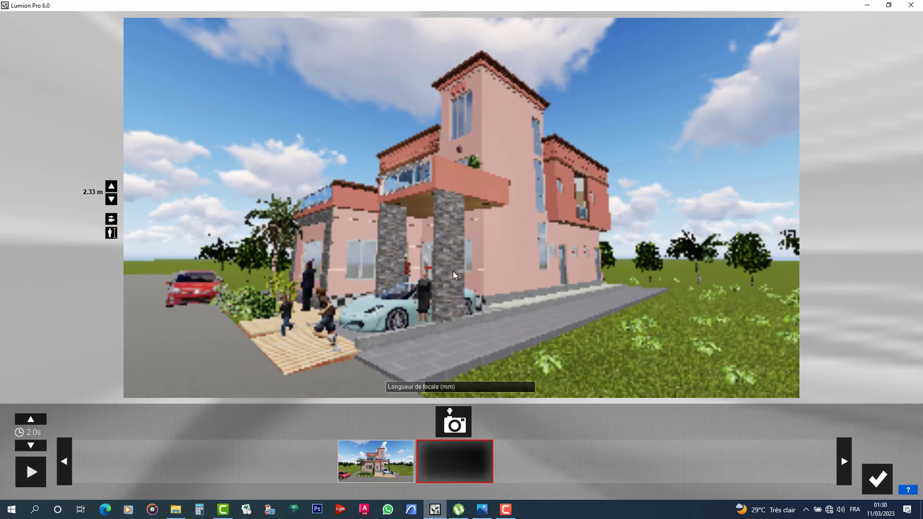
pyautogui.press('e')
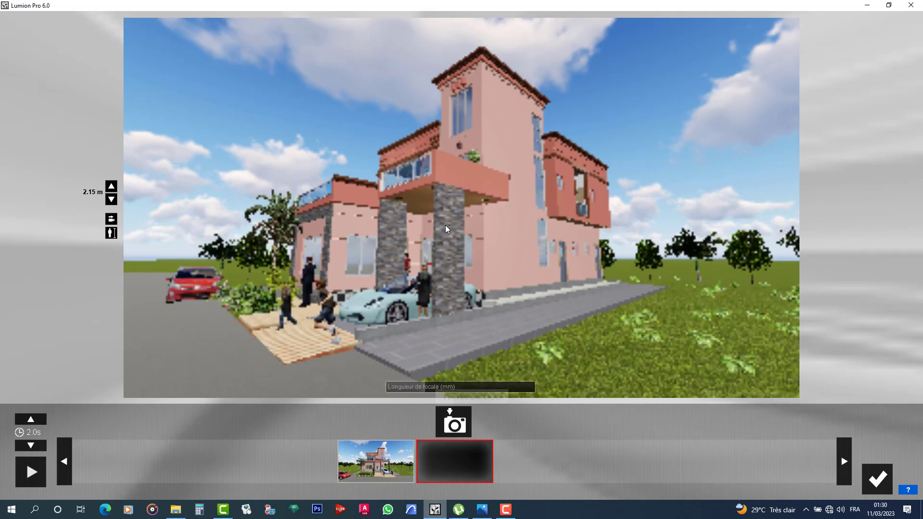
pyautogui.click(455, 423)
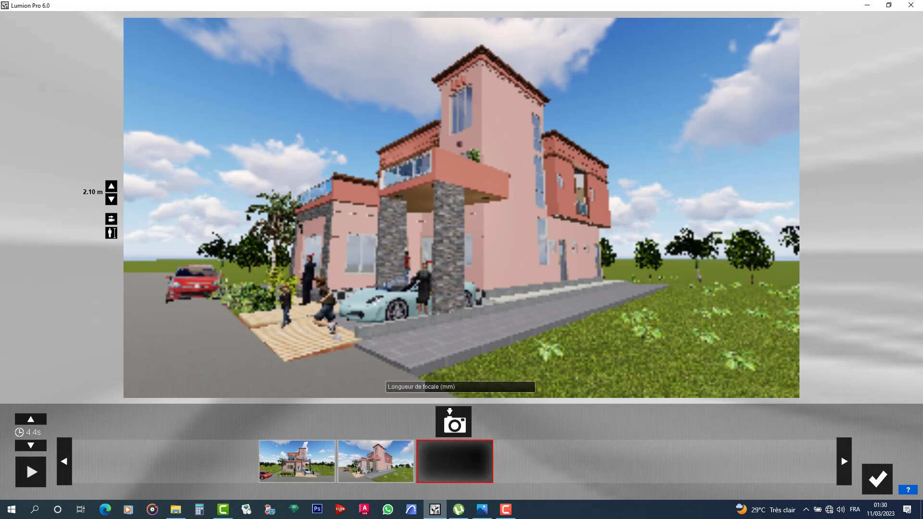
# Swing the recording camera past the carport and travel along the side facade with the doors at about 2.93 m high
pyautogui.press('d')
pyautogui.moveTo(462, 206); pyautogui.dragTo(380, 211, button='right')
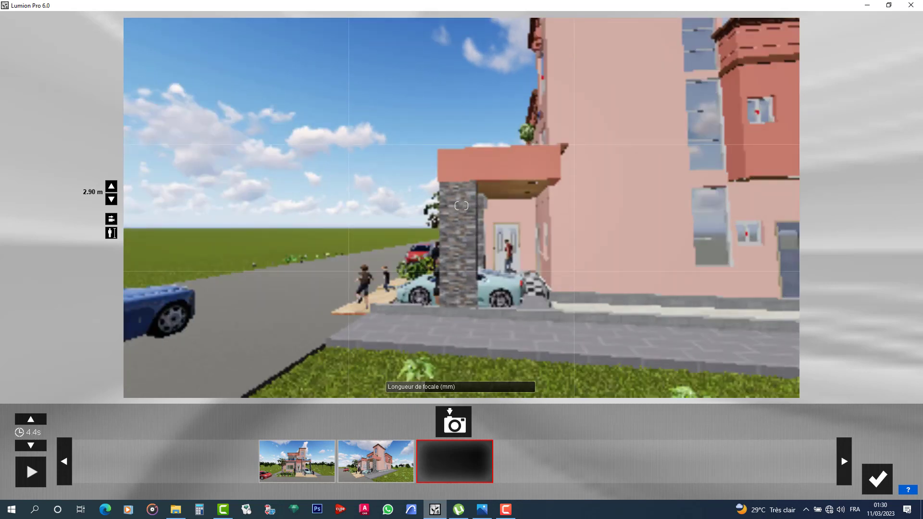
pyautogui.moveTo(518, 167); pyautogui.dragTo(510, 166, button='right')
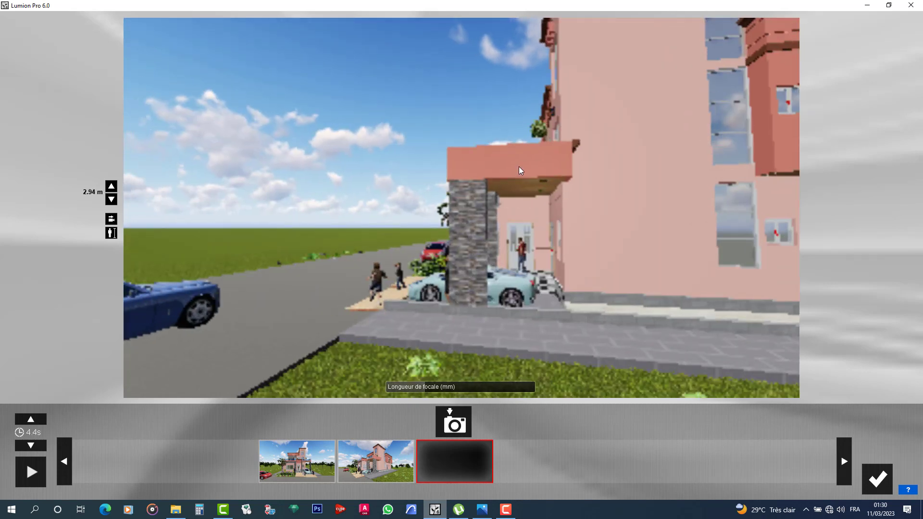
pyautogui.press('d')
pyautogui.press('d')
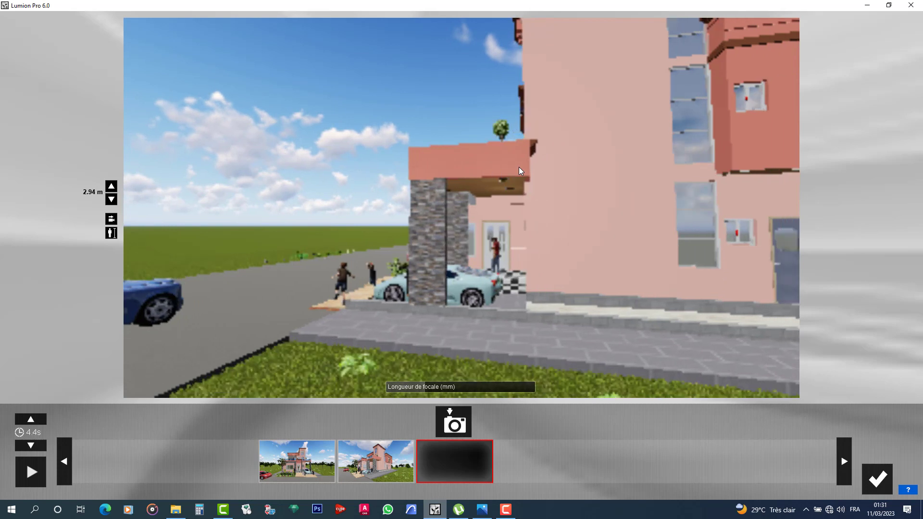
pyautogui.press('d')
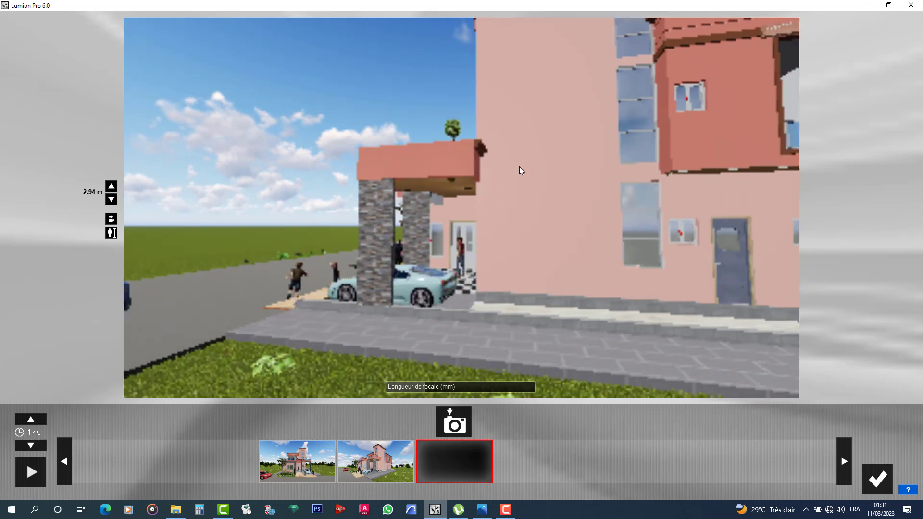
pyautogui.press('d')
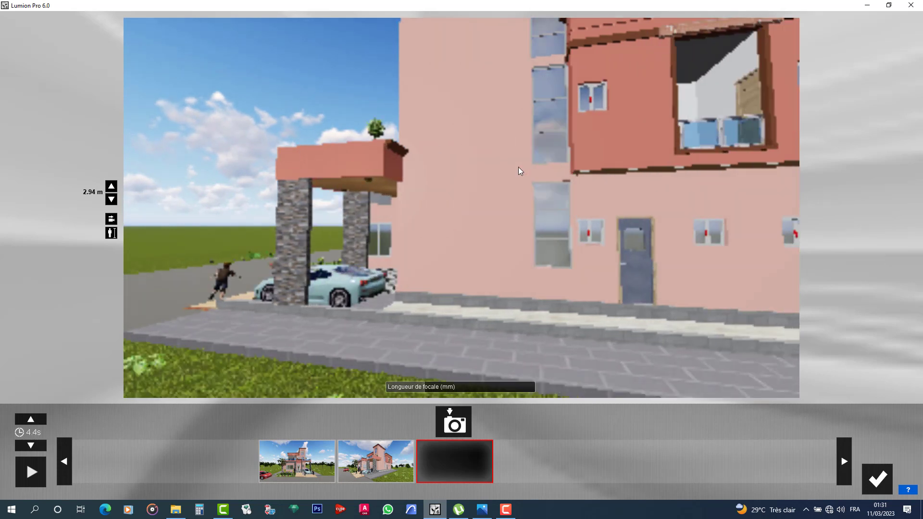
pyautogui.press('d')
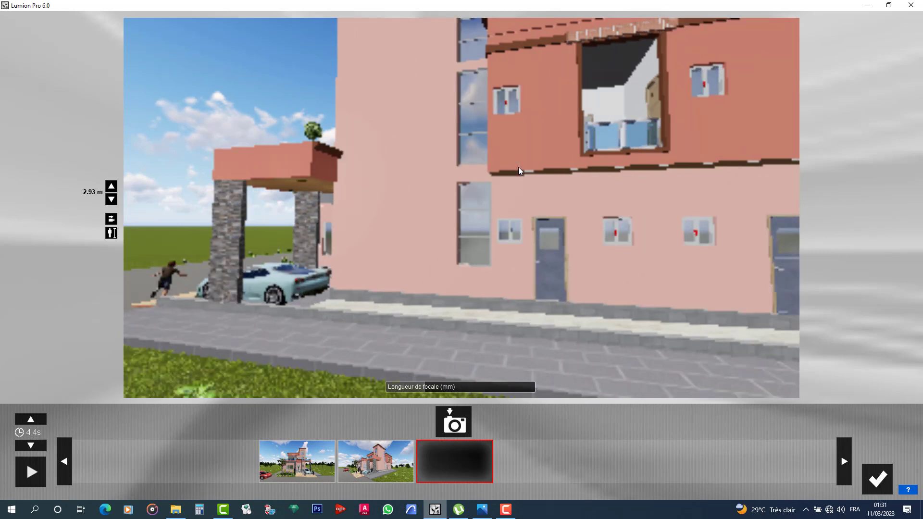
# Back away to frame the whole side facade from about 3.4 m high and capture it as the third camera shot
pyautogui.press('s')
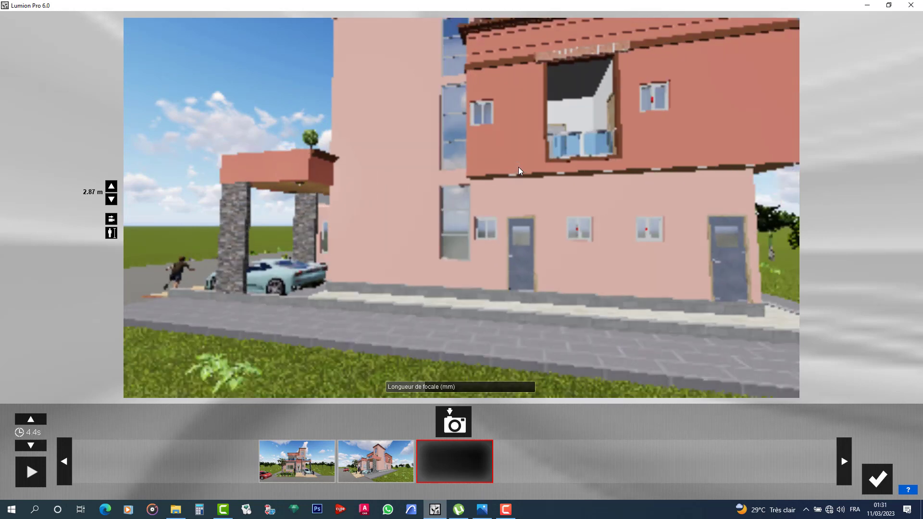
pyautogui.press('s')
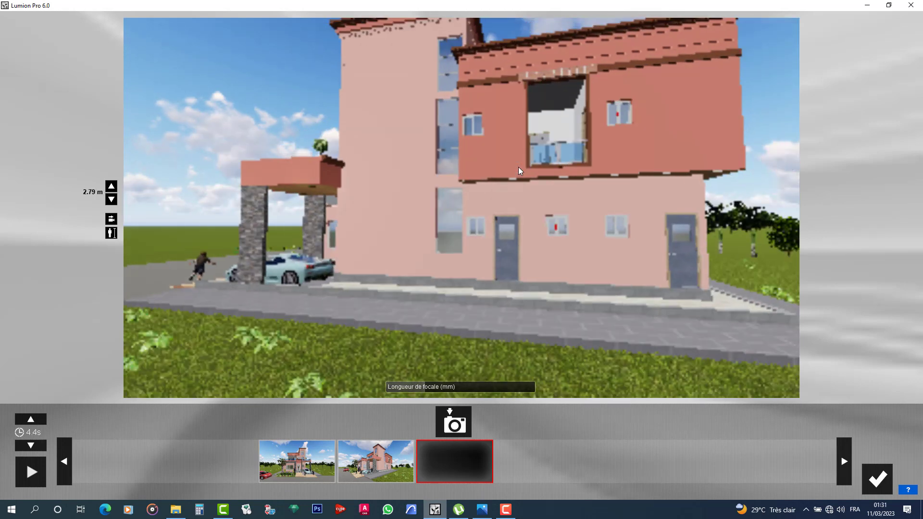
pyautogui.press('q')
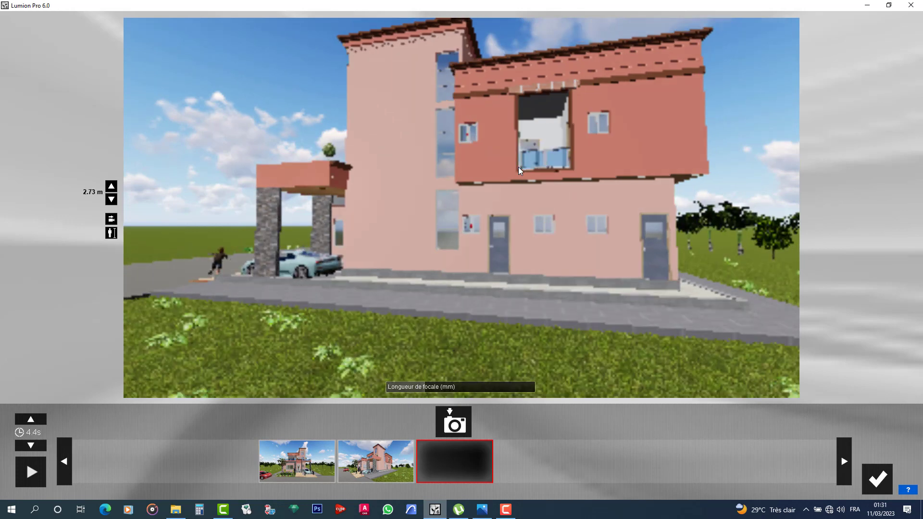
pyautogui.press('q')
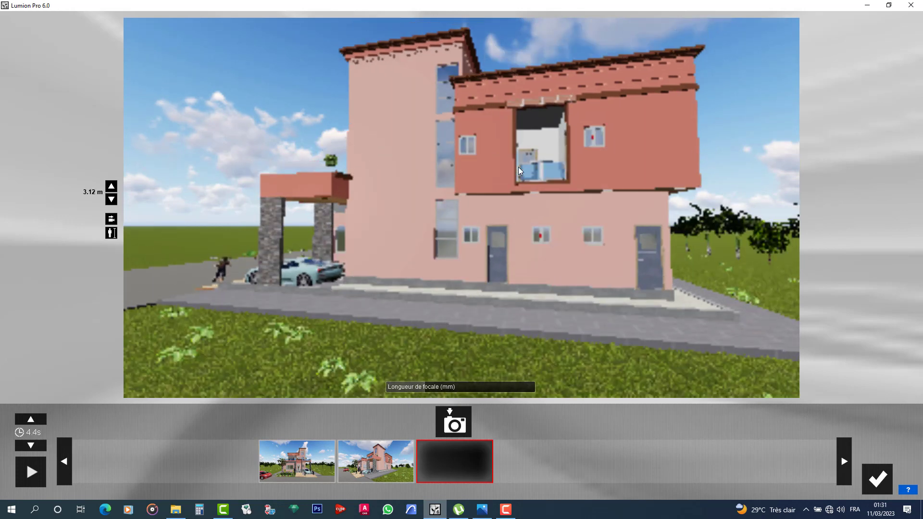
pyautogui.press('q')
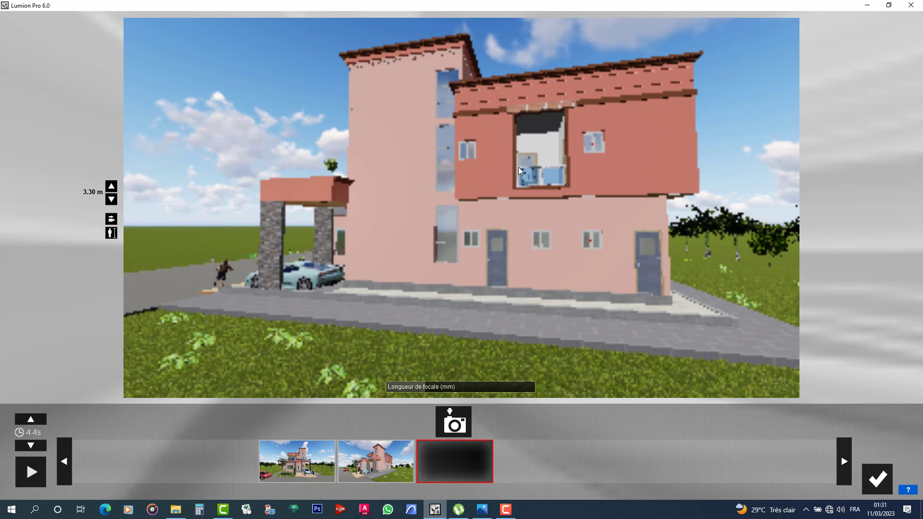
pyautogui.press('q')
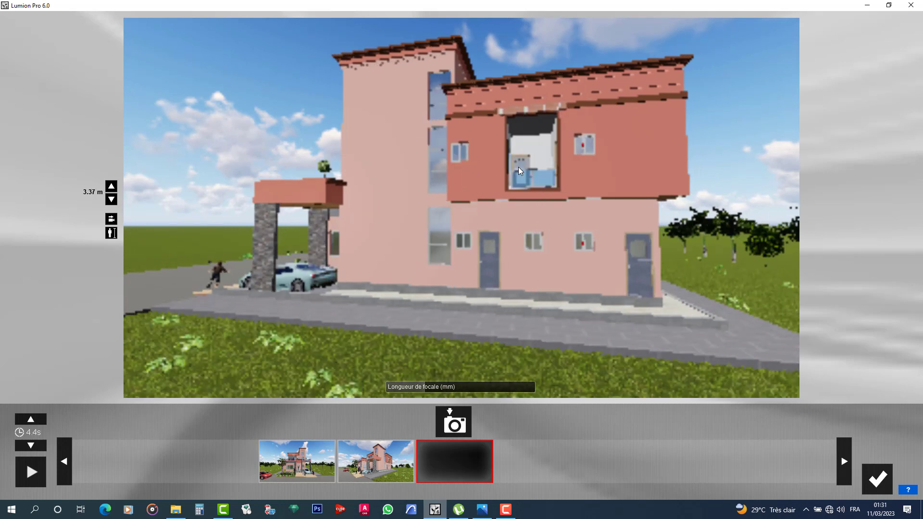
pyautogui.click(457, 422)
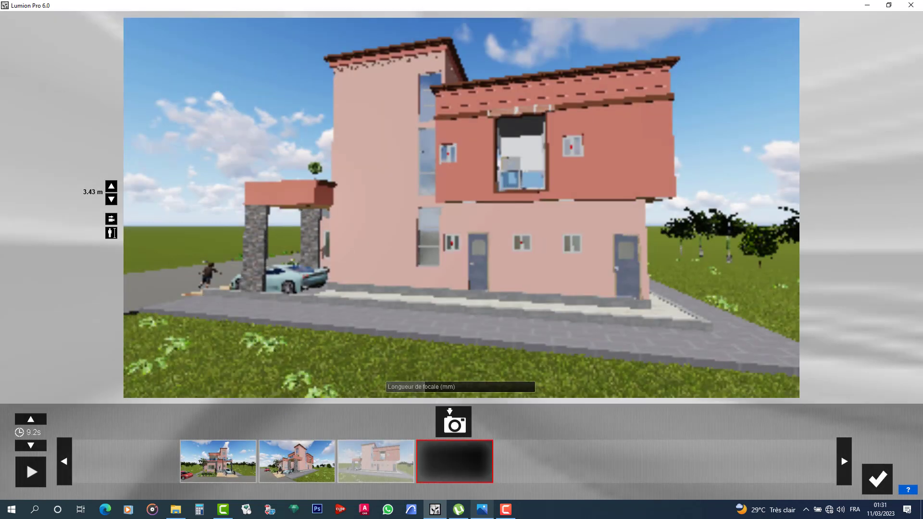
# Swing the recording camera around the end of the side facade and back away until the rear facade is framed
pyautogui.moveTo(461, 205); pyautogui.dragTo(396, 208, button='right')
pyautogui.press('d')
pyautogui.press('d')
pyautogui.moveTo(572, 236); pyautogui.dragTo(541, 241, button='right')
pyautogui.press('s')
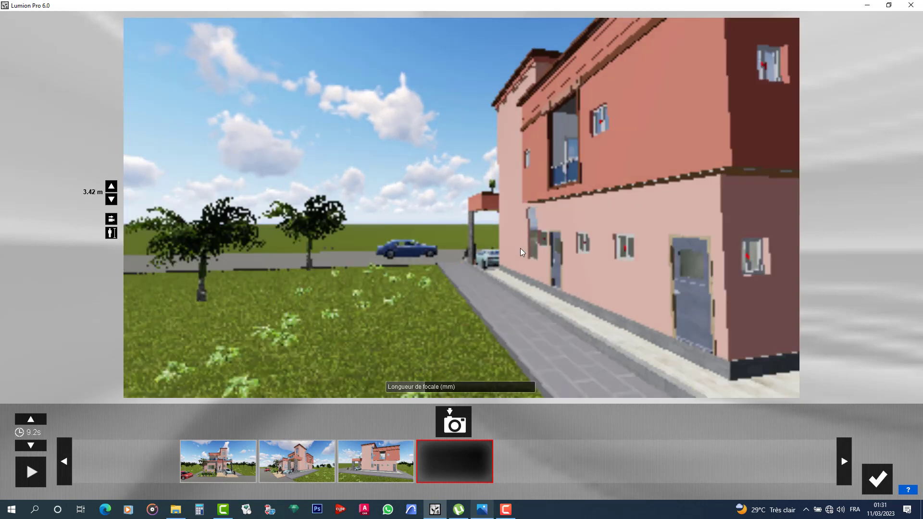
pyautogui.press('s')
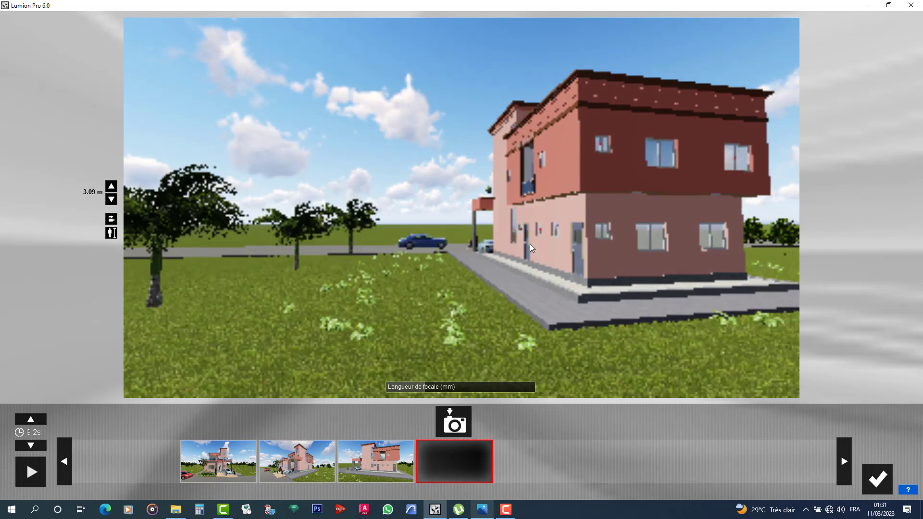
# Shift the framing further onto the rear facade at about 3.06 m high and capture it as the fourth camera shot
pyautogui.press('s')
pyautogui.press('s')
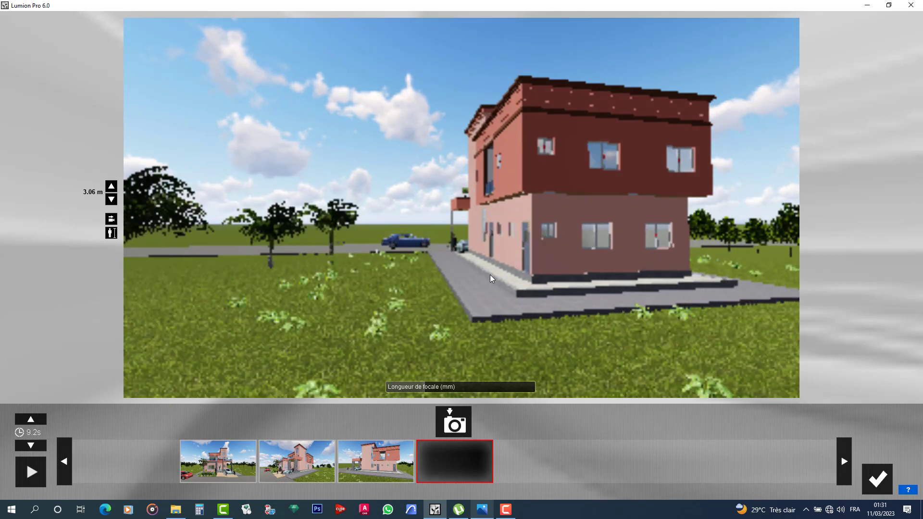
pyautogui.press('d')
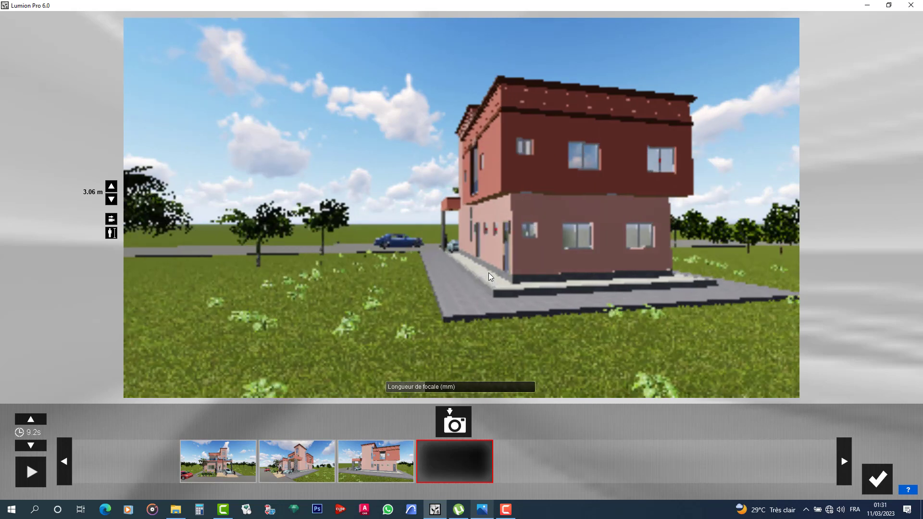
pyautogui.press('d')
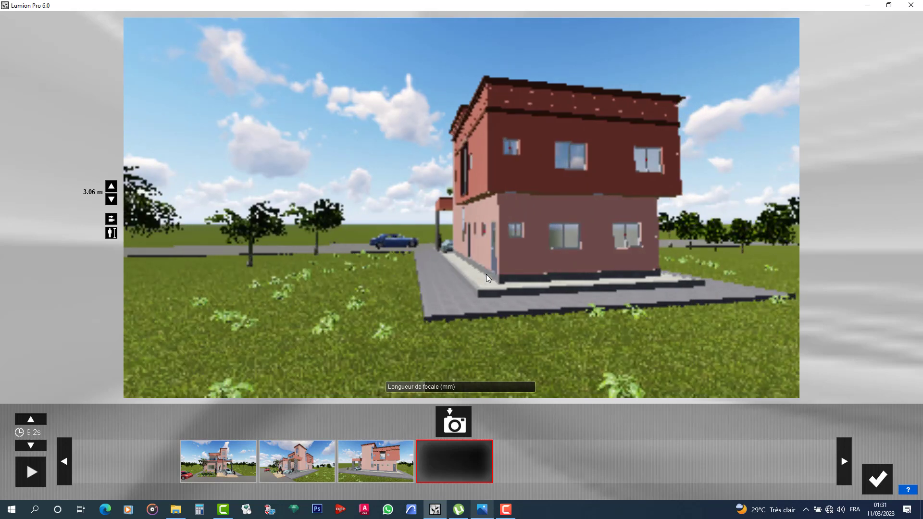
pyautogui.press('d')
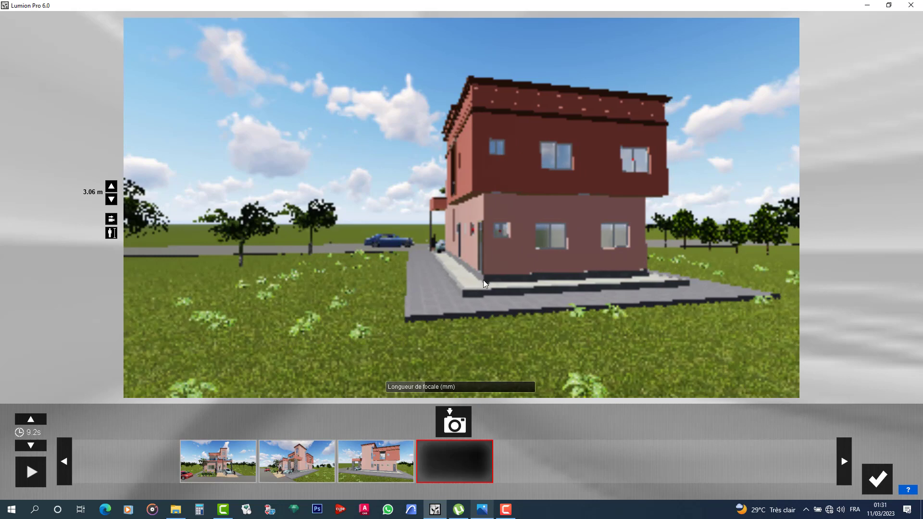
pyautogui.press('d')
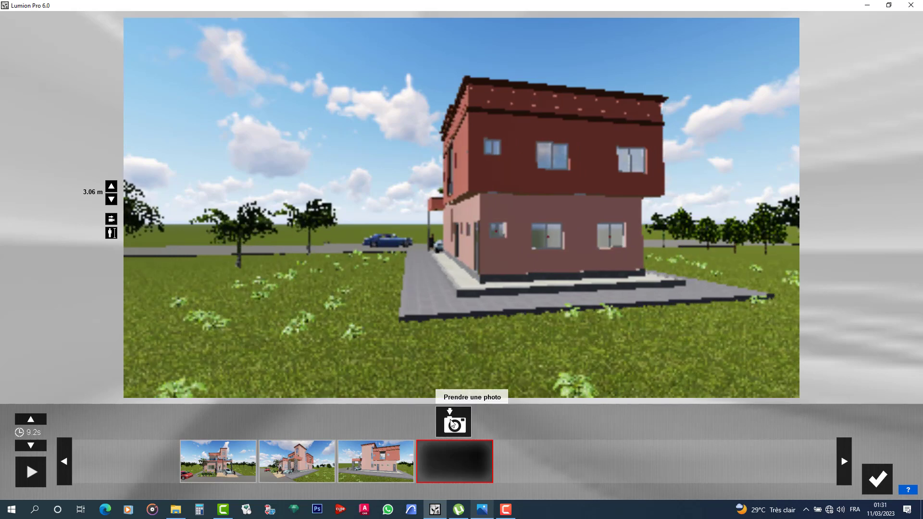
pyautogui.click(452, 424)
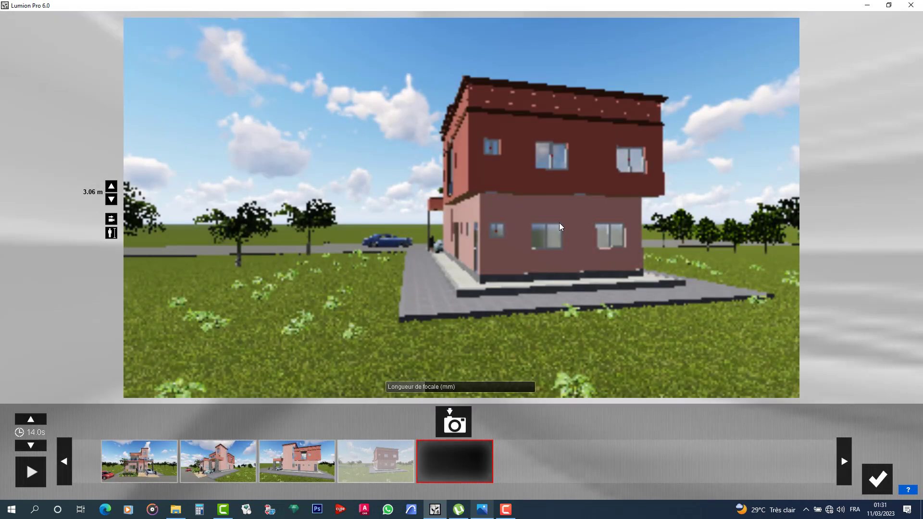
# Swing the recording camera across the rear facade to its far corner, down to about 1.99 m high
pyautogui.moveTo(461, 207)
pyautogui.mouseDown(button='right')
pyautogui.moveTo(460, 199)
pyautogui.moveTo(384, 203)
pyautogui.mouseUp(button='right')
pyautogui.press('d')
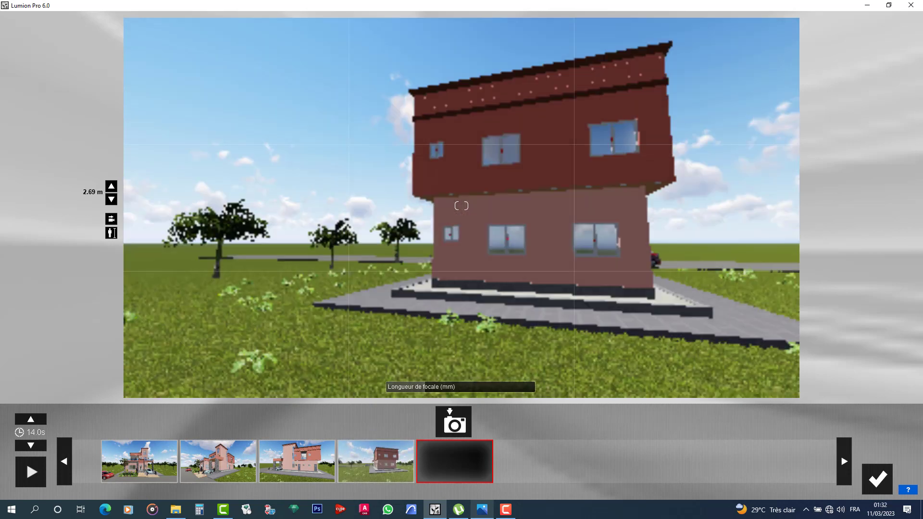
pyautogui.press('d')
pyautogui.moveTo(461, 207); pyautogui.dragTo(418, 202, button='right')
pyautogui.press('d')
pyautogui.moveTo(586, 209); pyautogui.dragTo(559, 212, button='right')
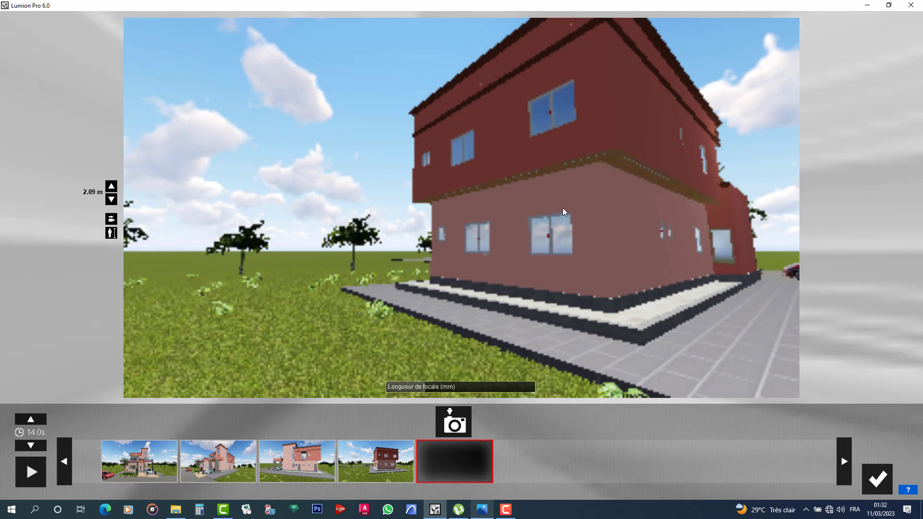
pyautogui.press('d')
pyautogui.moveTo(564, 207); pyautogui.dragTo(562, 207, button='right')
pyautogui.press('d')
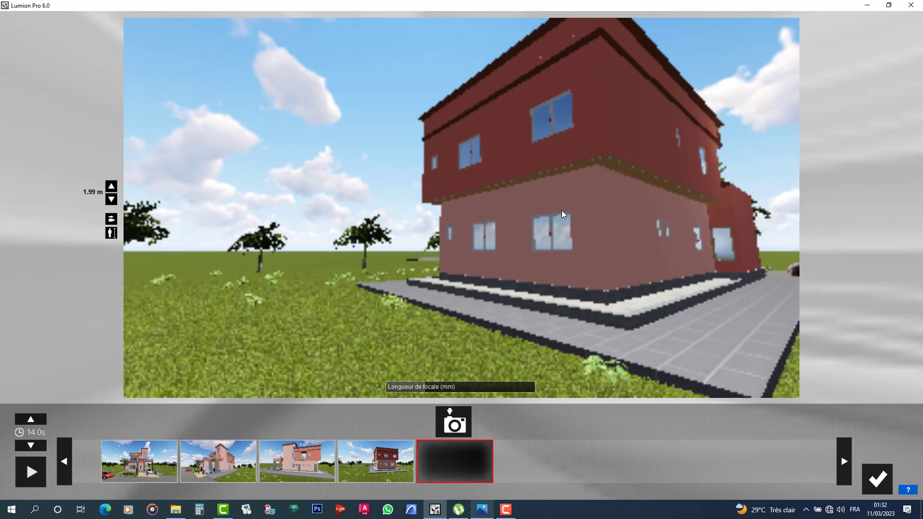
# Raise the camera to about 2.44 m, centre the rear corner of the house and capture it as the fifth camera shot
pyautogui.press('q')
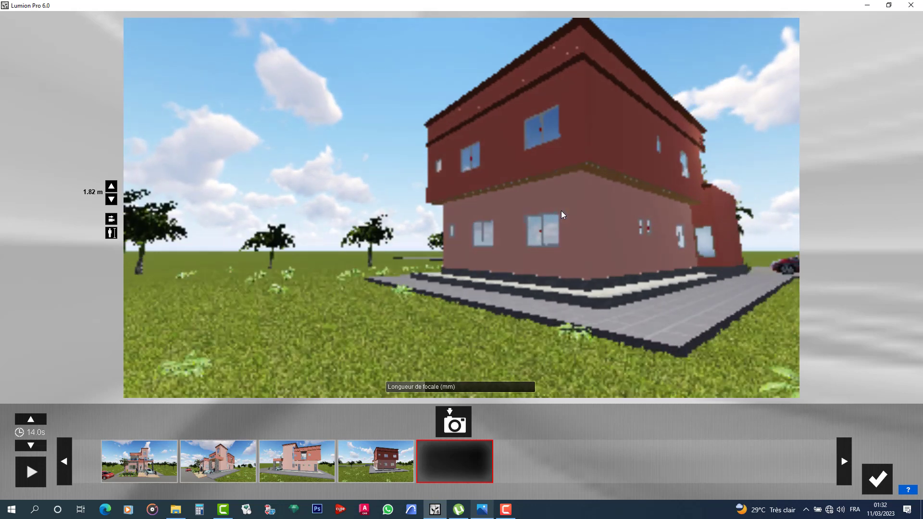
pyautogui.press('q')
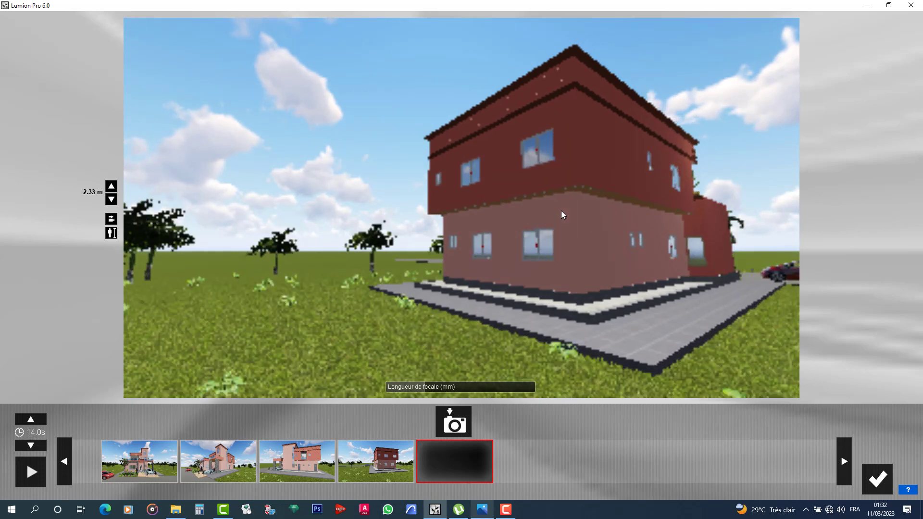
pyautogui.press('d')
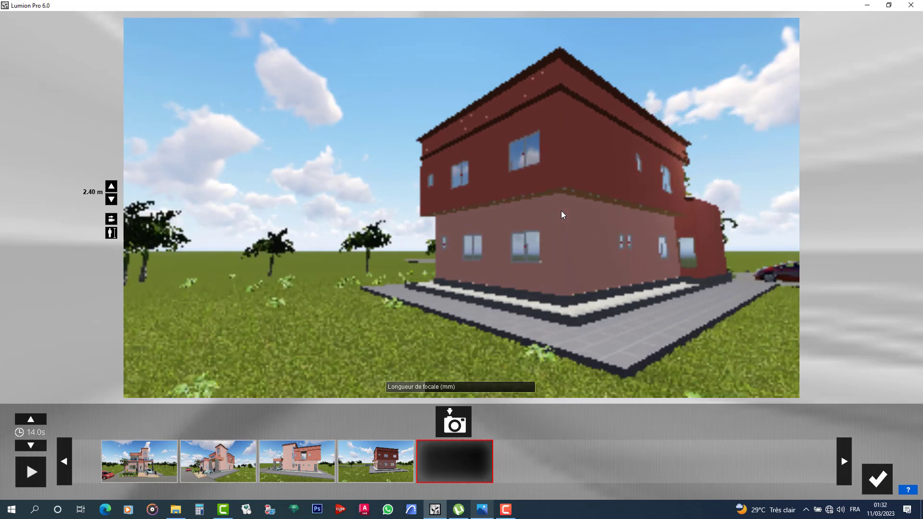
pyautogui.press('d')
pyautogui.press('d')
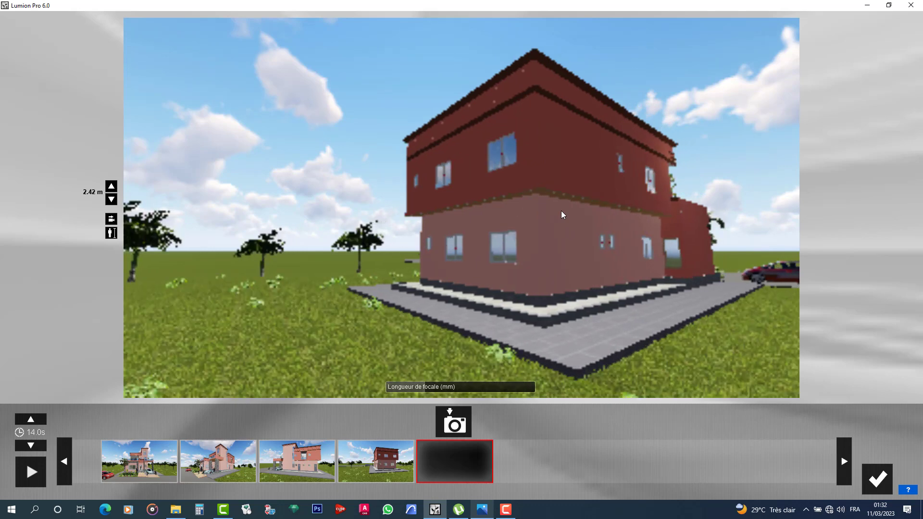
pyautogui.press('d')
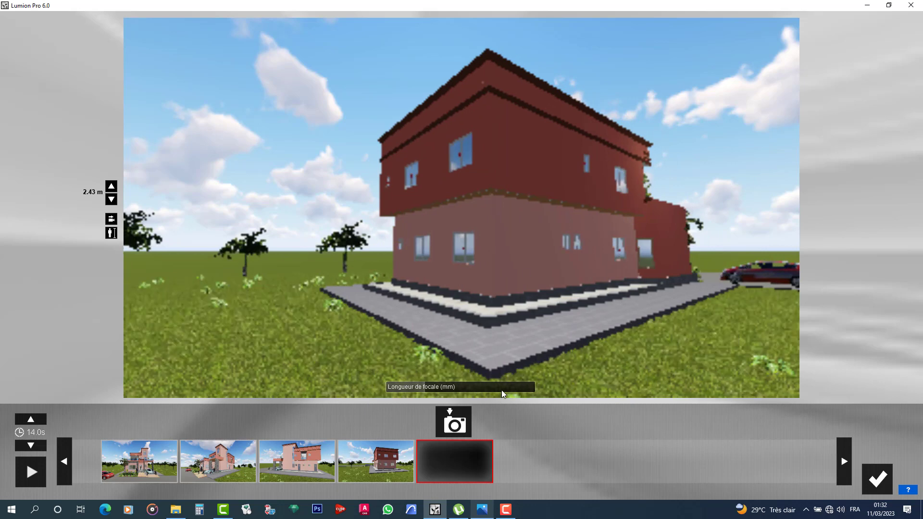
pyautogui.click(456, 423)
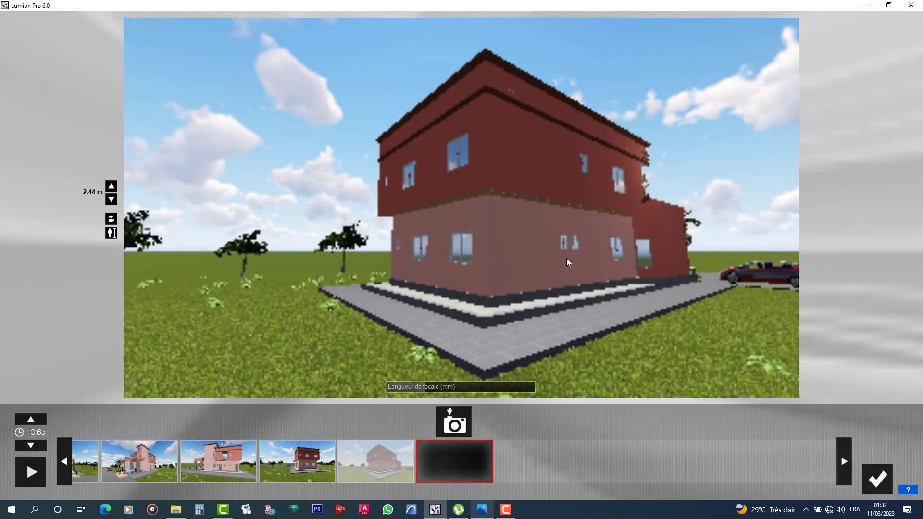
# Swing the recording camera around the rear corner to face the second side facade from about 3.63 m high
pyautogui.press('d')
pyautogui.moveTo(556, 258); pyautogui.dragTo(491, 258, button='right')
pyautogui.press('d')
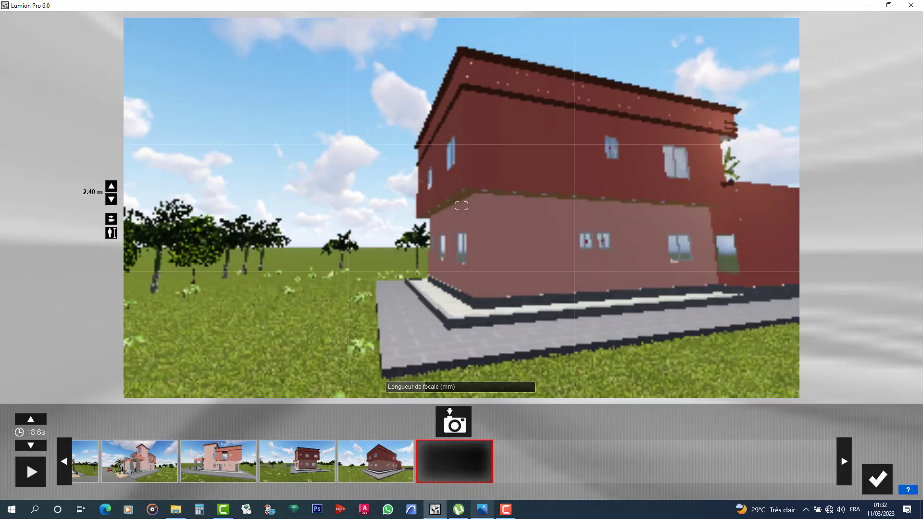
pyautogui.press('d')
pyautogui.moveTo(559, 257); pyautogui.dragTo(539, 267, button='right')
pyautogui.press('q')
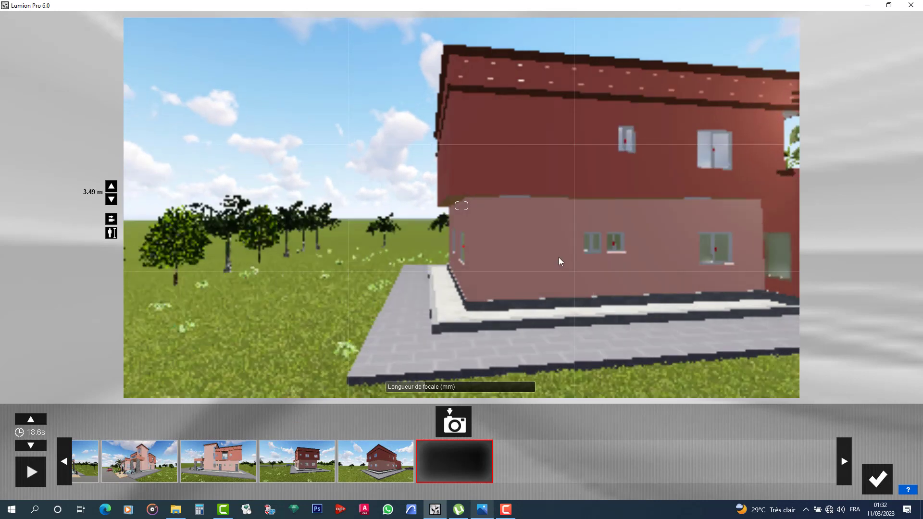
pyautogui.press('w')
pyautogui.press('d')
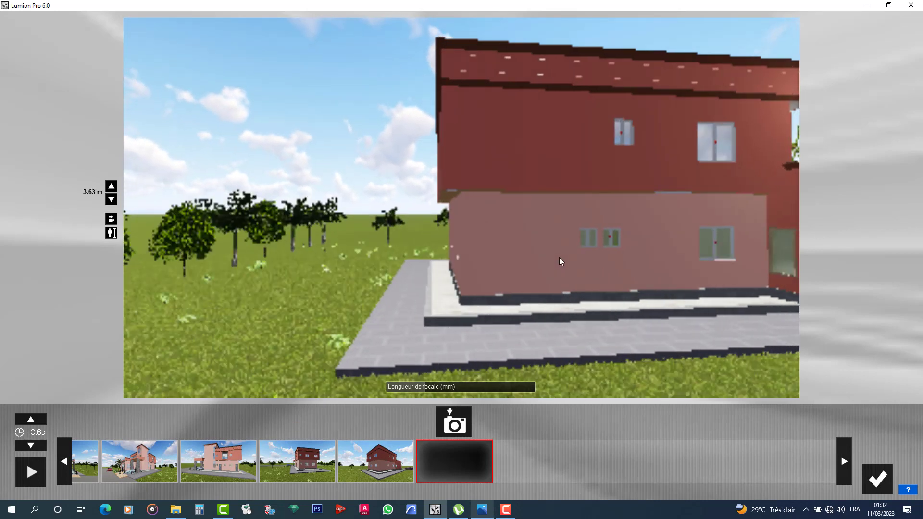
# Travel sideways along the second side facade until its blank wall is fully framed and capture it as the sixth camera shot
pyautogui.press('d')
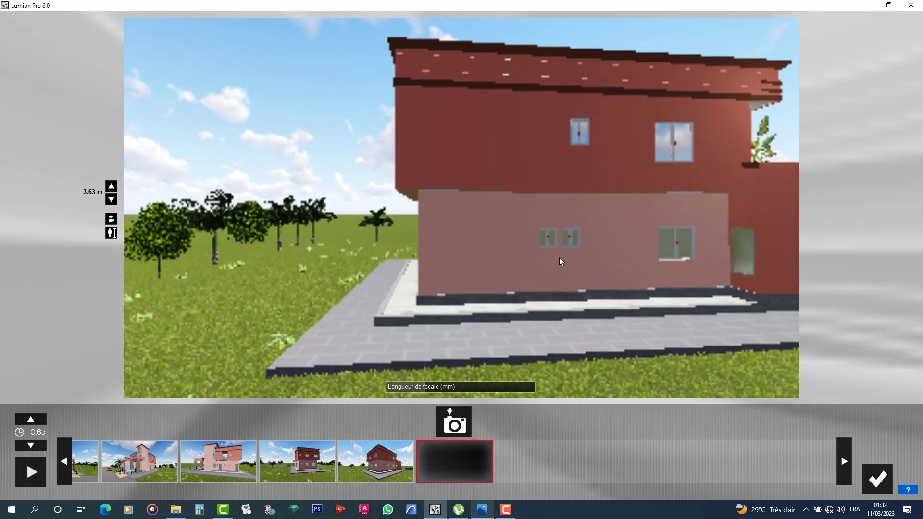
pyautogui.press('d')
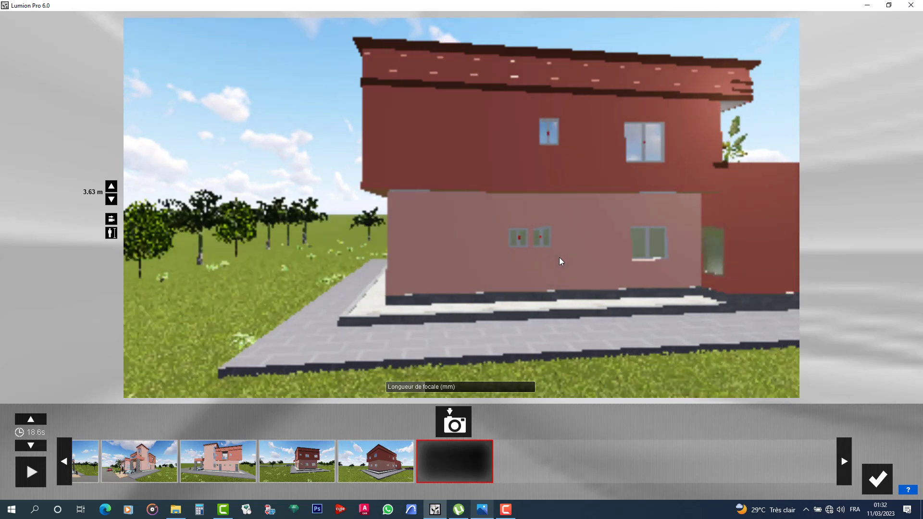
pyautogui.press('d')
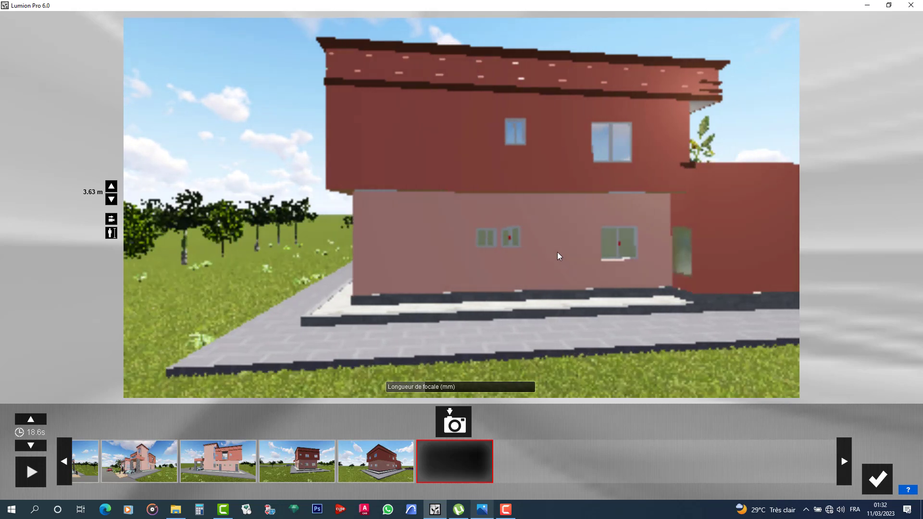
pyautogui.press('d')
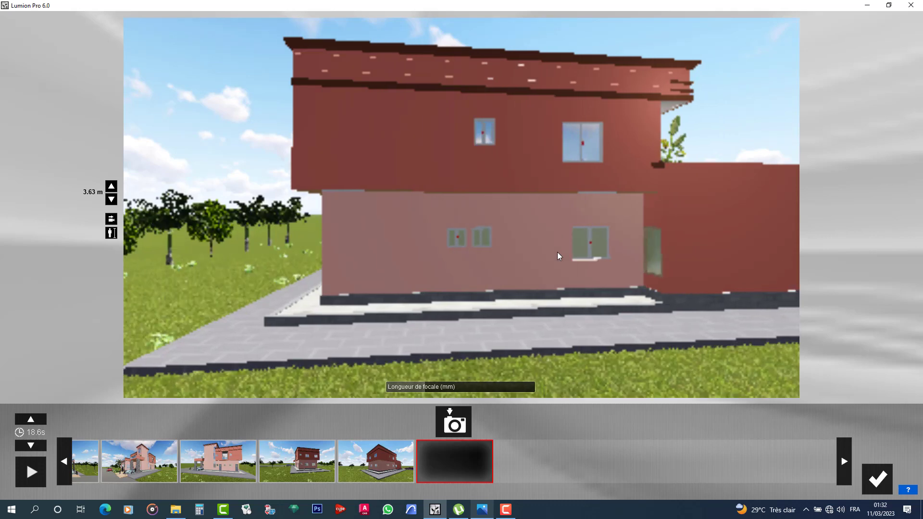
pyautogui.press('d')
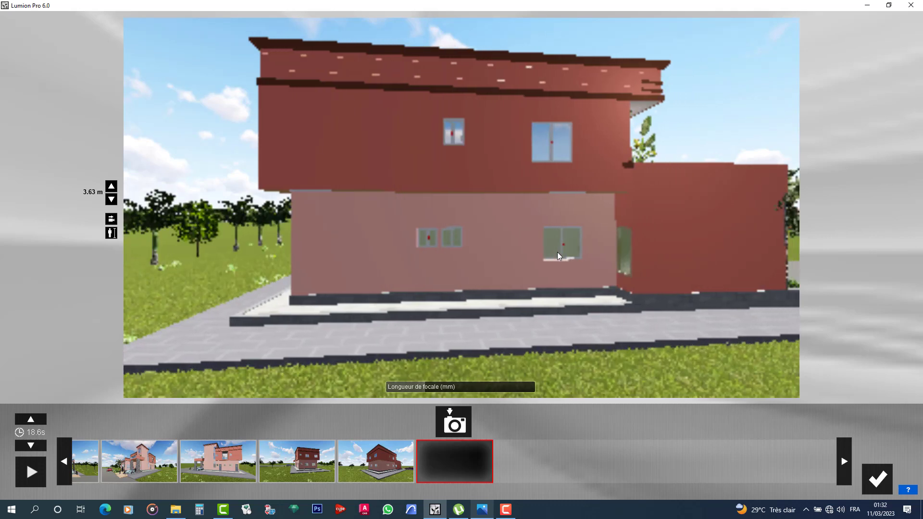
pyautogui.press('d')
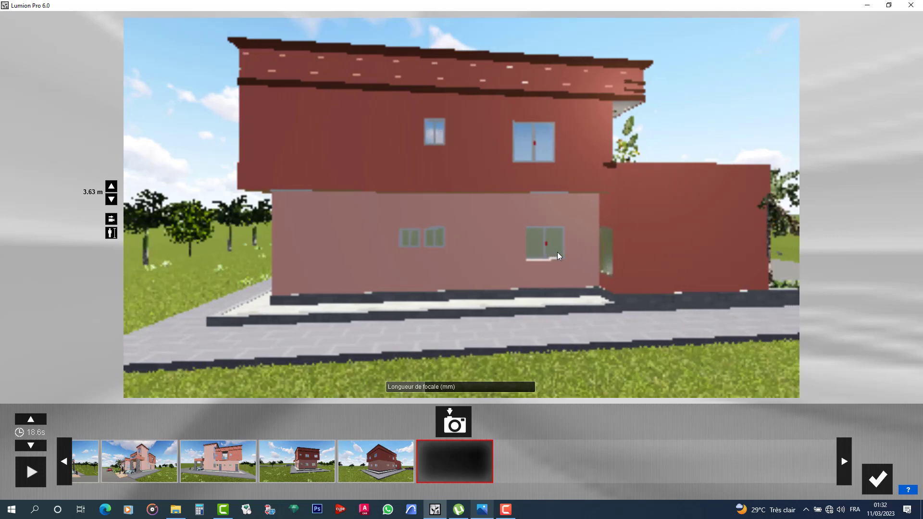
pyautogui.press('d')
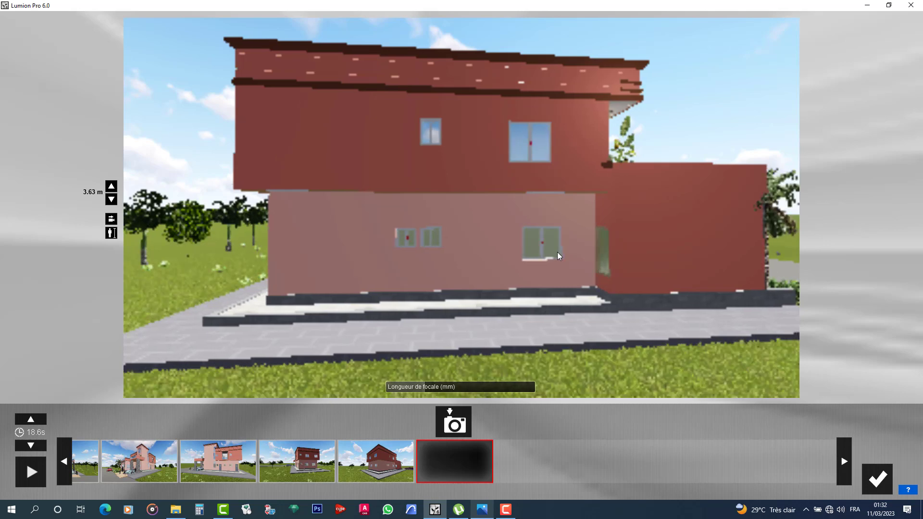
pyautogui.press('d')
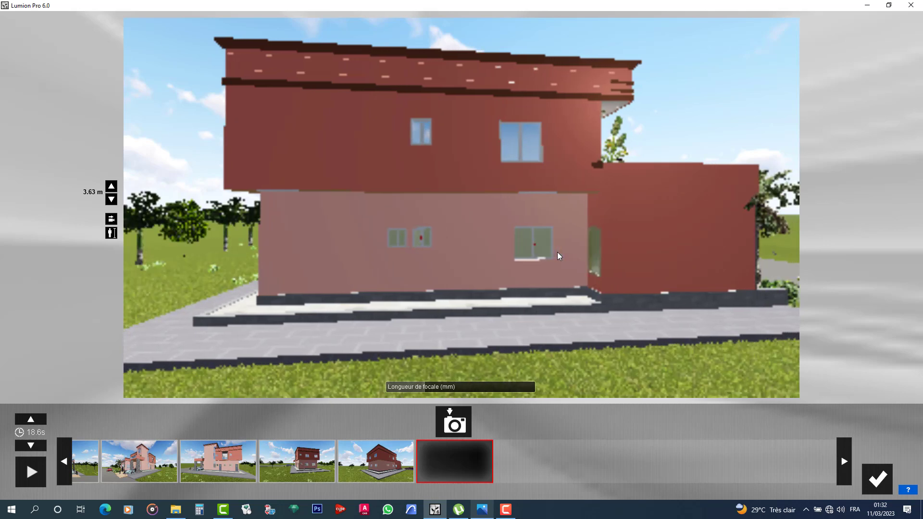
pyautogui.click(456, 425)
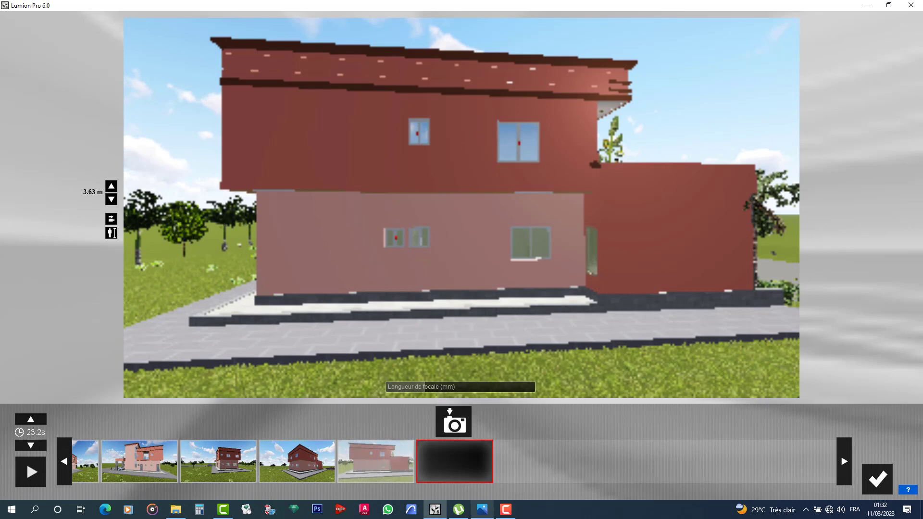
# Turn the recording camera along the blank side wall and travel to the front corner with the palm tree at about 3.11 m high
pyautogui.moveTo(538, 229); pyautogui.dragTo(377, 227, button='right')
pyautogui.press('d')
pyautogui.press('s')
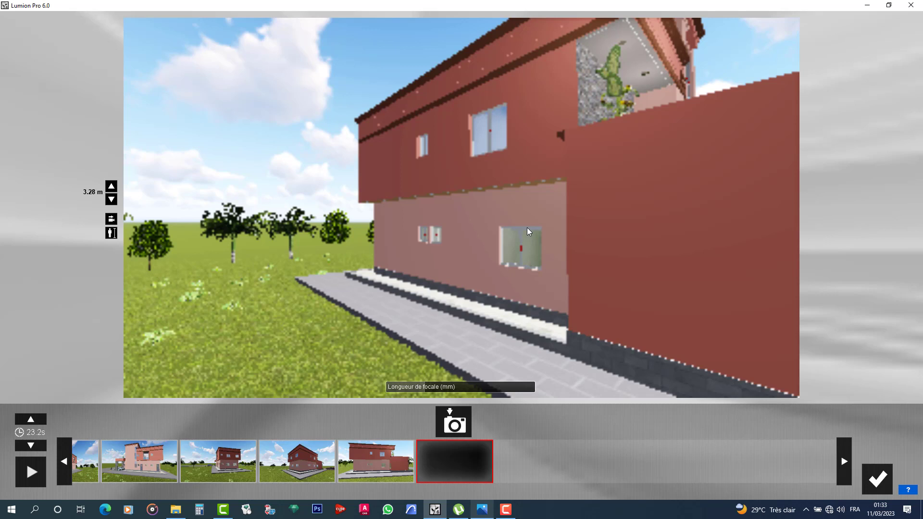
pyautogui.press('d')
pyautogui.press('d')
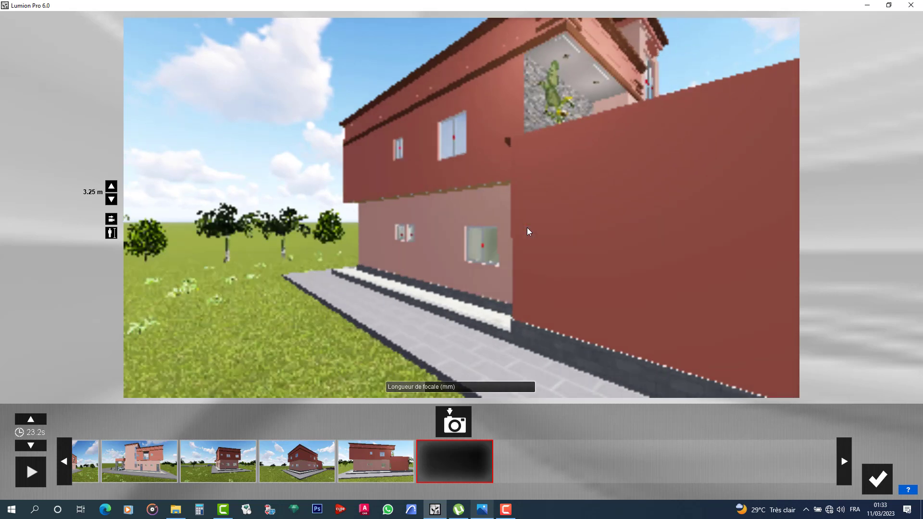
pyautogui.press('d')
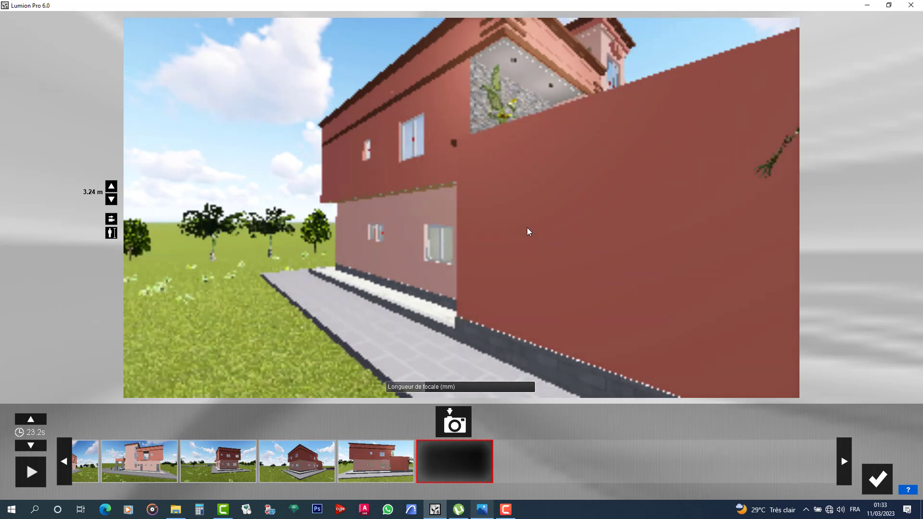
pyautogui.press('d')
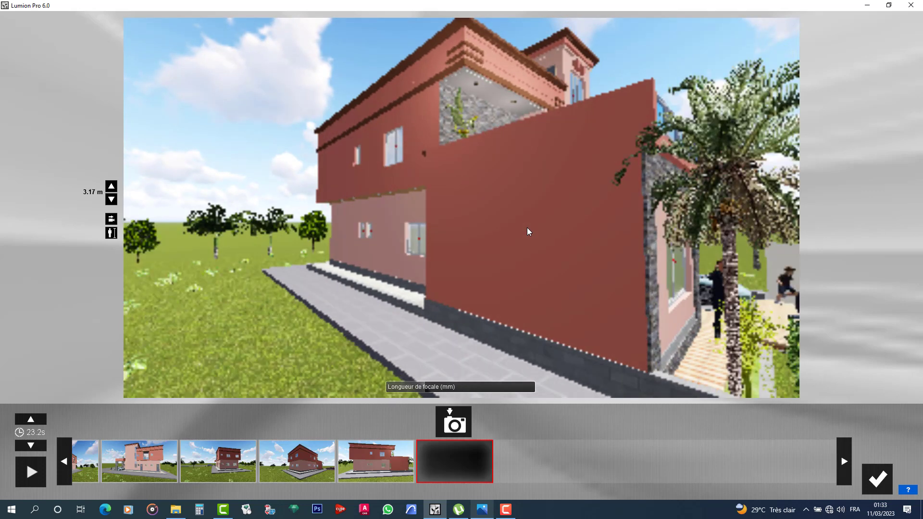
pyautogui.press('d')
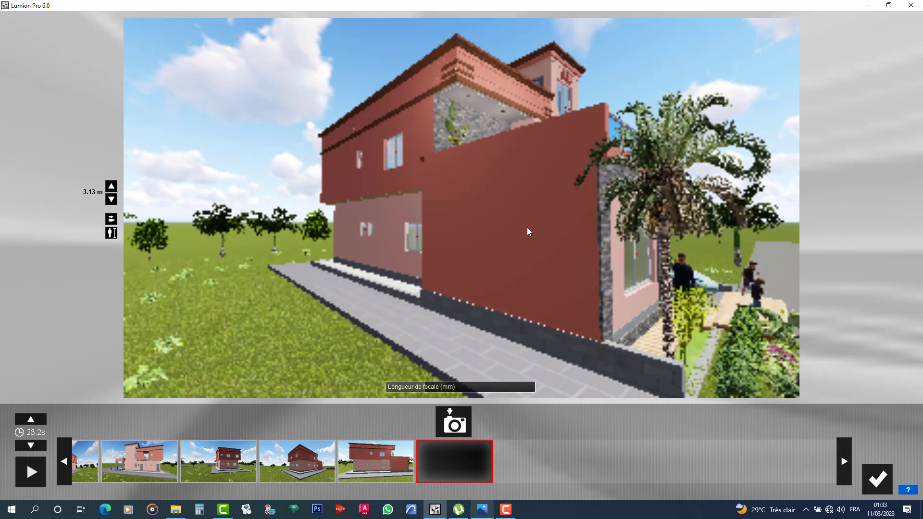
pyautogui.press('d')
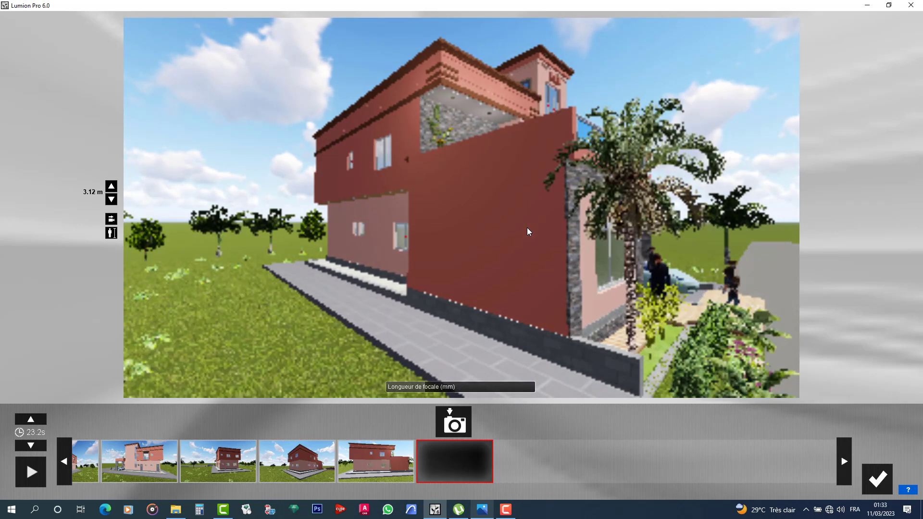
pyautogui.press('d')
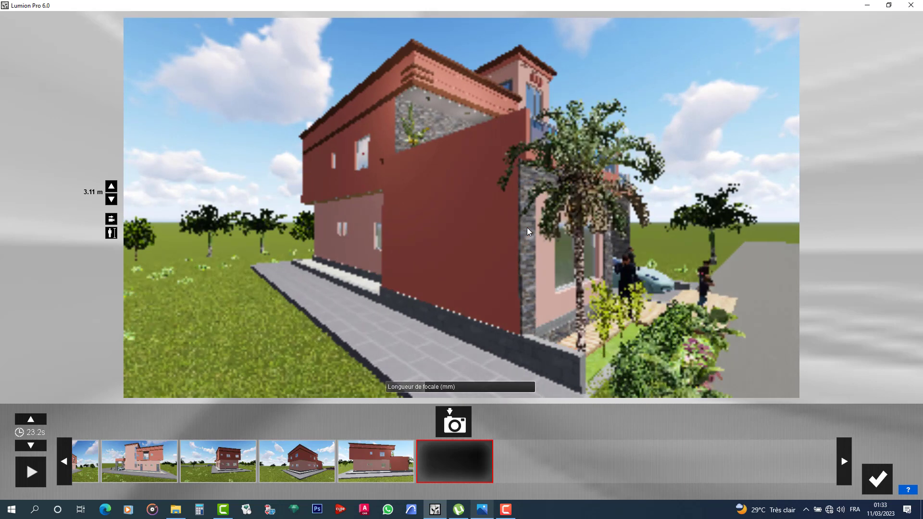
pyautogui.press('d')
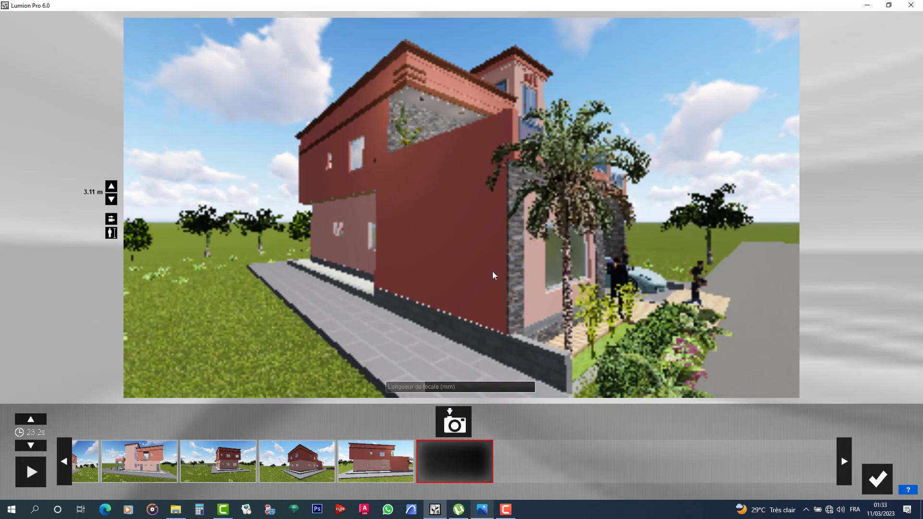
# Lower the camera to about 2.75 m, shift the framing past the palm tree corner and capture it as the seventh camera shot
pyautogui.press('e')
pyautogui.press('e')
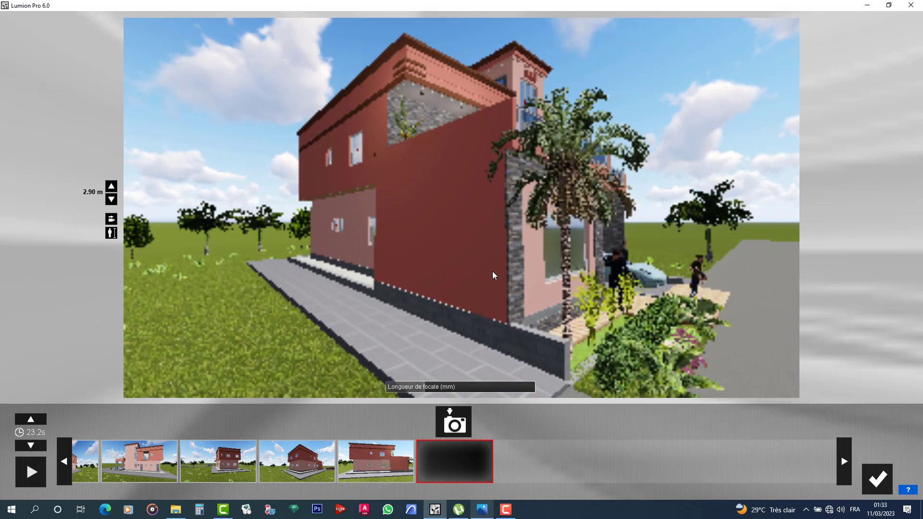
pyautogui.press('d')
pyautogui.press('d')
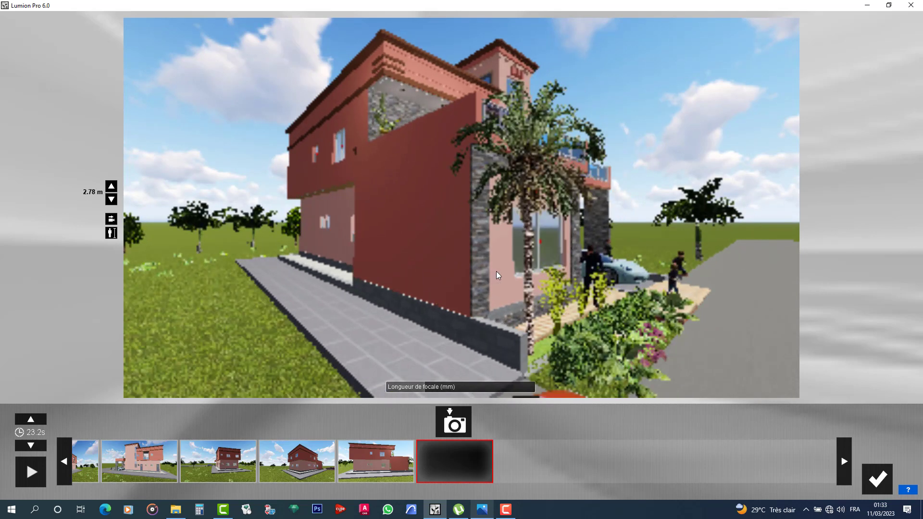
pyautogui.press('d')
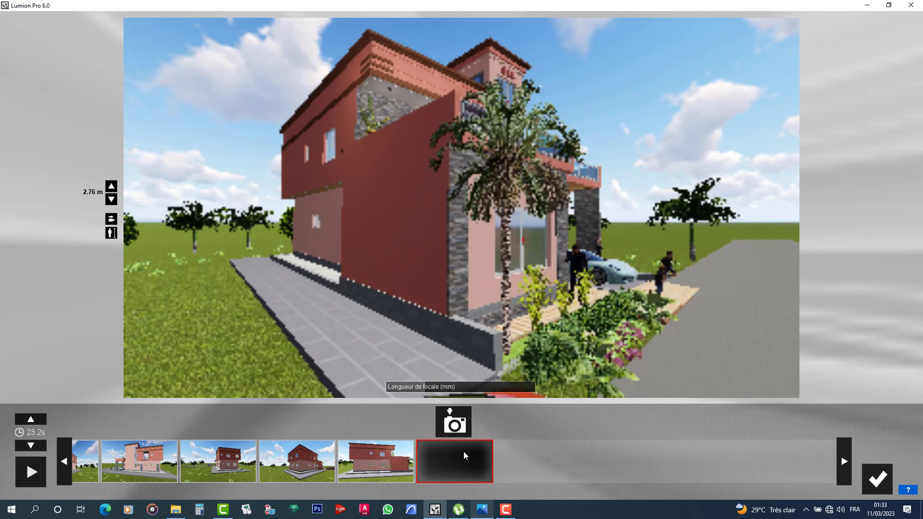
pyautogui.press('d')
pyautogui.press('d')
pyautogui.click(454, 421)
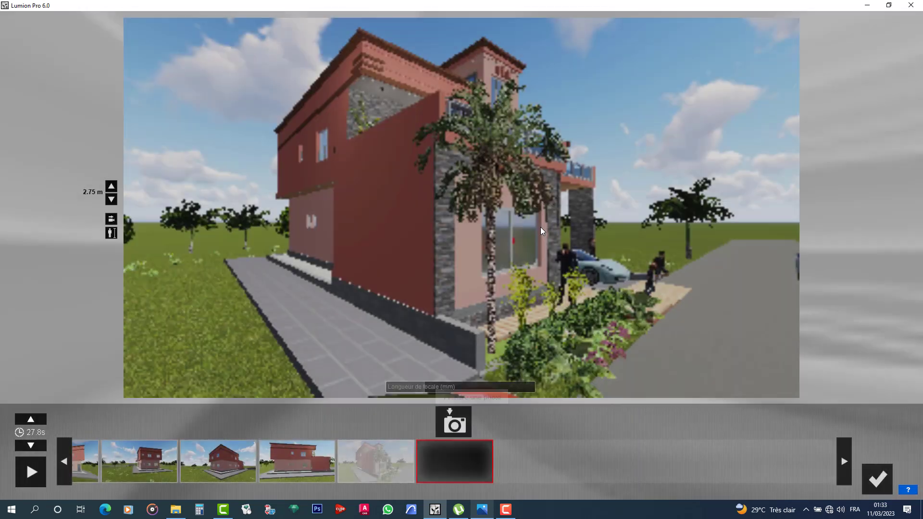
# Turn the recording camera onto the front facade and back away until the whole red car is in frame, at about 2.59 m high
pyautogui.moveTo(529, 213); pyautogui.dragTo(461, 206, button='right')
pyautogui.press('s')
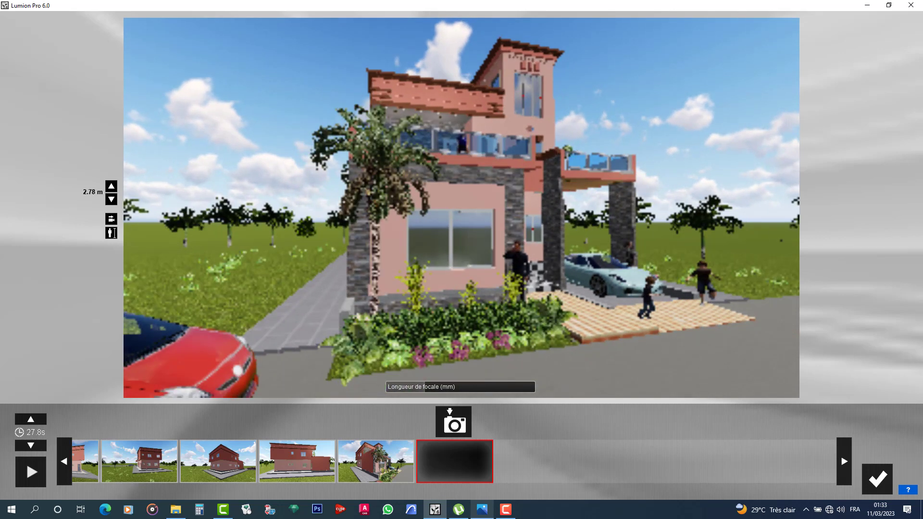
pyautogui.press('s')
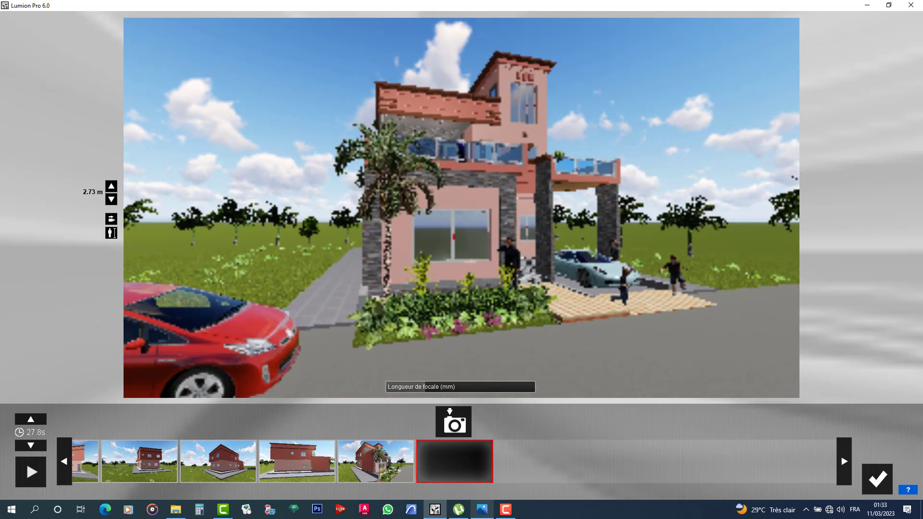
pyautogui.press('s')
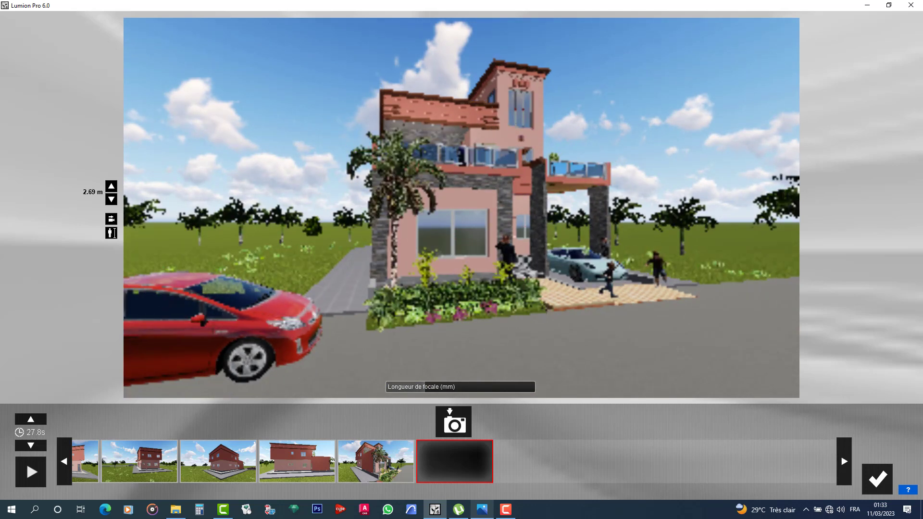
pyautogui.press('s')
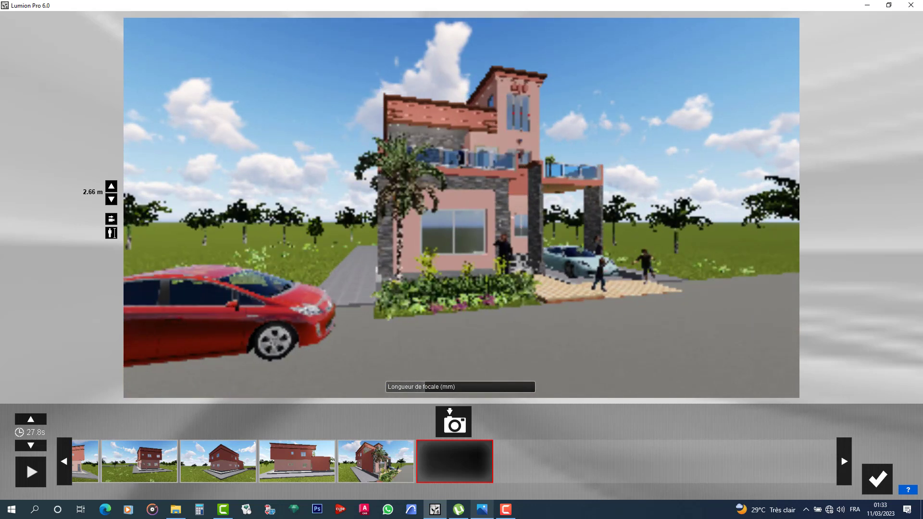
pyautogui.press('s')
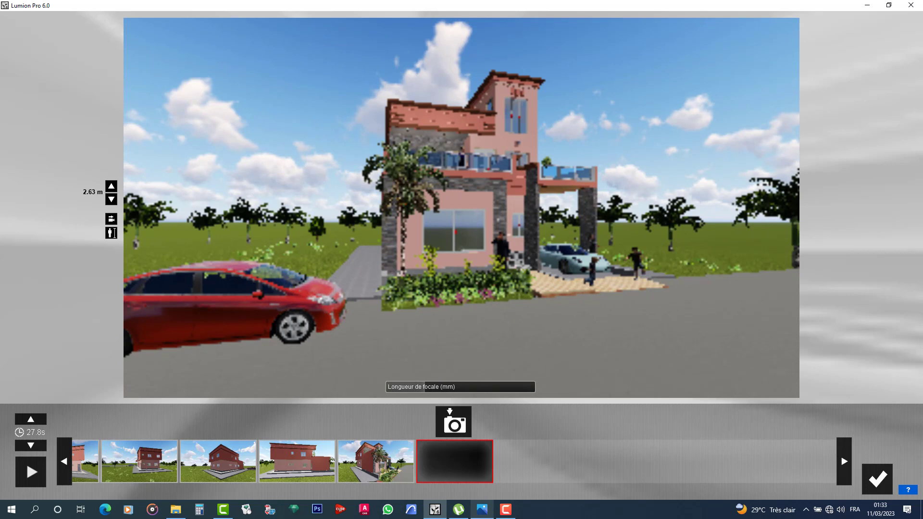
pyautogui.press('s')
pyautogui.press('s')
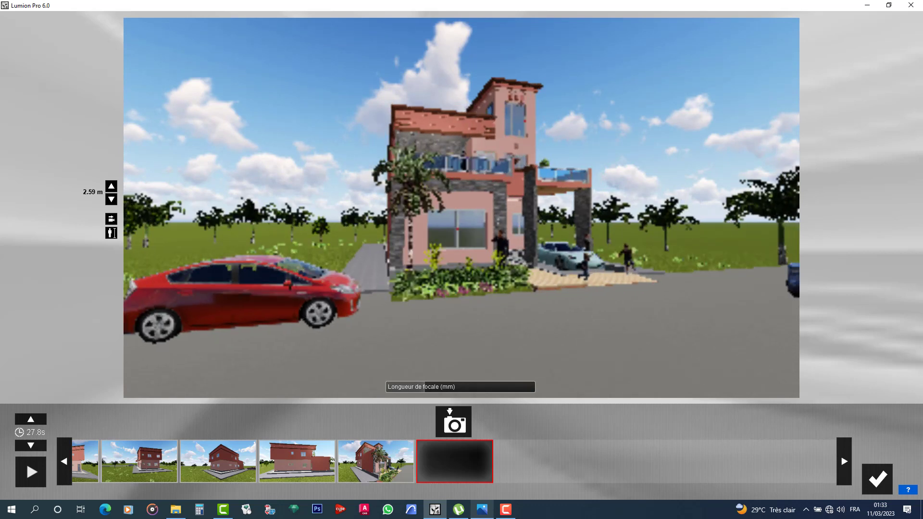
# Move the camera sideways behind the red car, lower it to about 1.94 m and capture the view as the eighth camera shot
pyautogui.press('a')
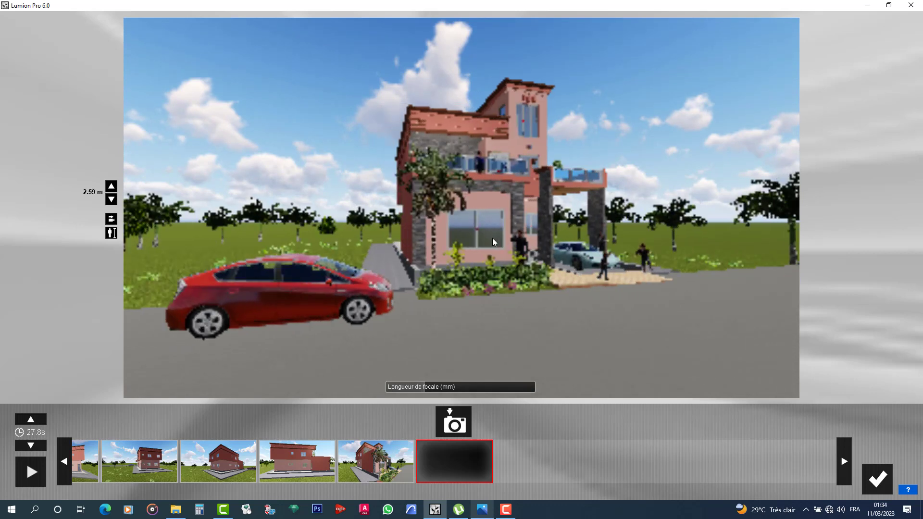
pyautogui.press('a')
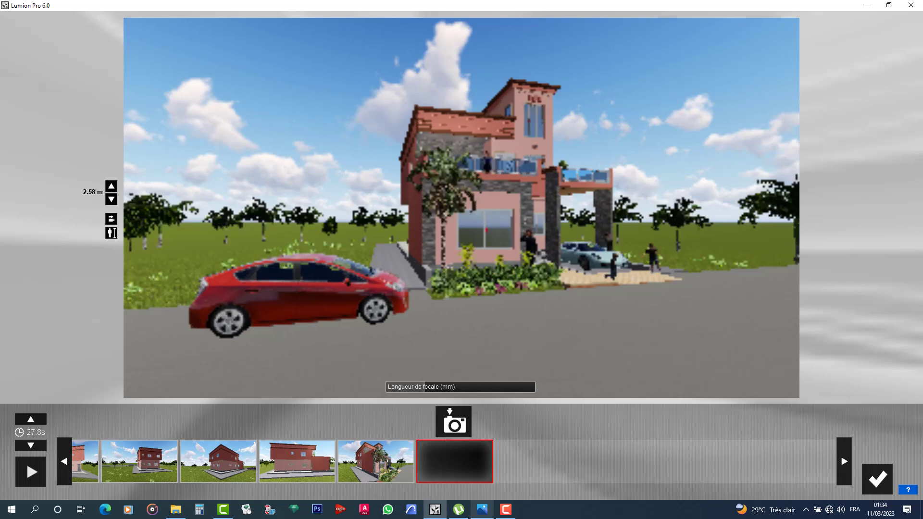
pyautogui.press('a')
pyautogui.moveTo(487, 230); pyautogui.dragTo(567, 216, button='right')
pyautogui.press('a')
pyautogui.press('a')
pyautogui.press('e')
pyautogui.press('a')
pyautogui.press('a')
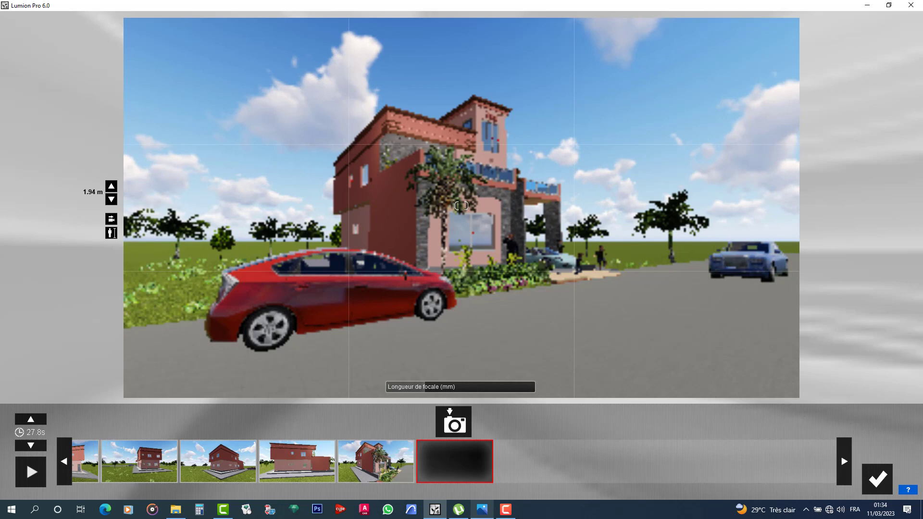
pyautogui.click(454, 423)
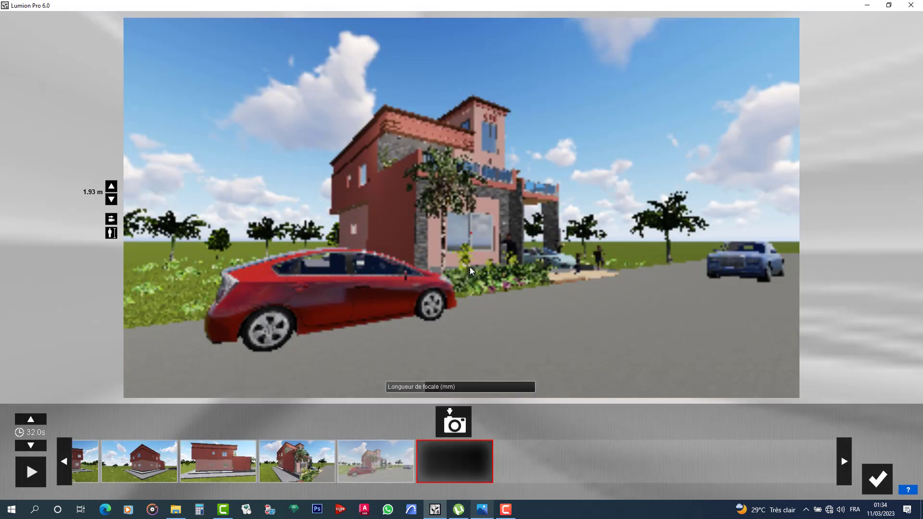
# Swing the camera around from the red car to look down on the front facade from about 7.72 m high
pyautogui.press('d')
pyautogui.moveTo(438, 268); pyautogui.dragTo(404, 267, button='right')
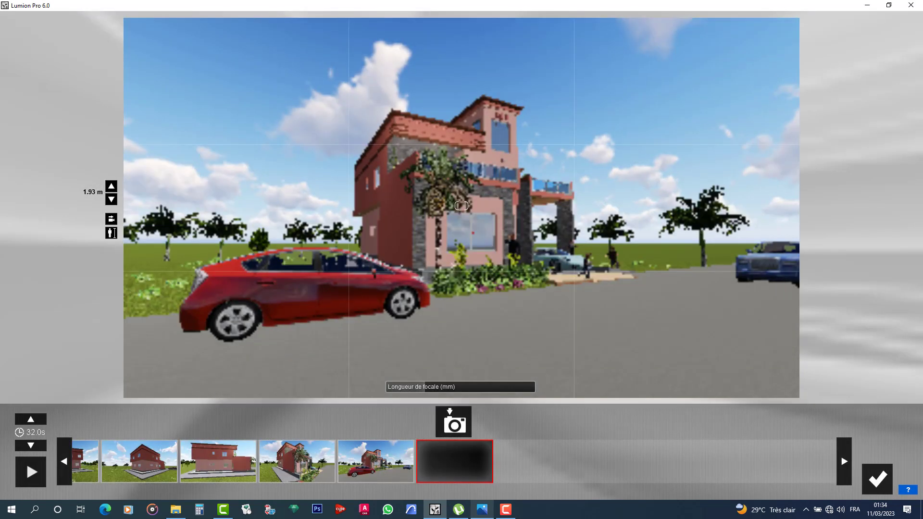
pyautogui.moveTo(473, 233); pyautogui.dragTo(399, 202, button='right')
pyautogui.moveTo(461, 206); pyautogui.dragTo(409, 227, button='right')
pyautogui.moveTo(462, 205); pyautogui.dragTo(469, 246, button='right')
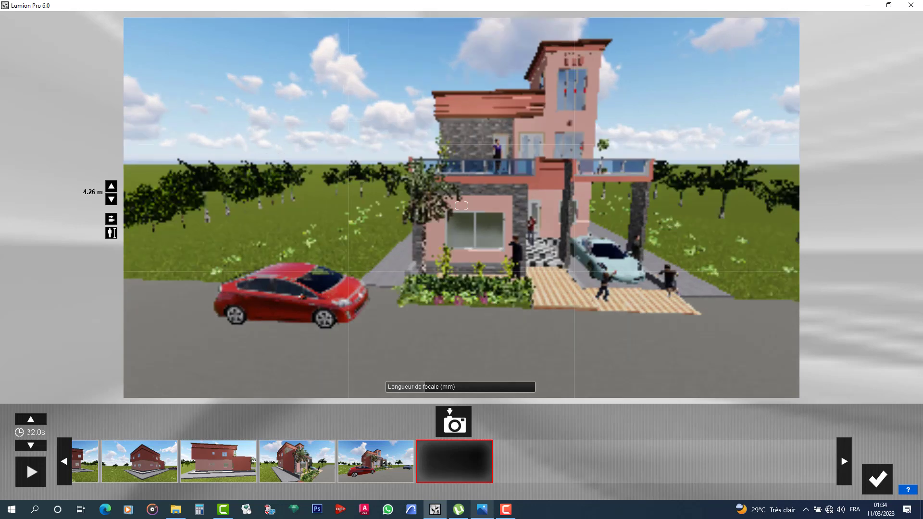
pyautogui.moveTo(462, 206); pyautogui.dragTo(423, 265, button='right')
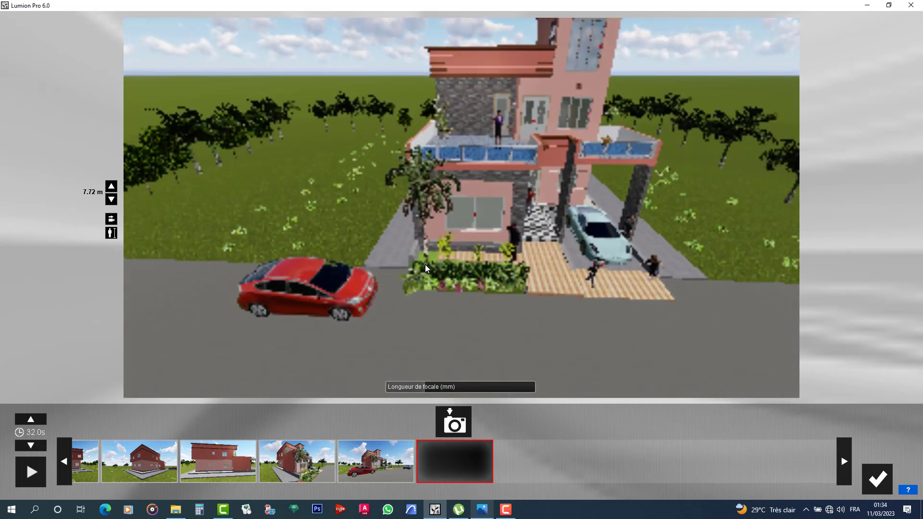
# Raise the camera in front of the house to about 11.25 m, overlooking the terrace and the roof
pyautogui.press('q')
pyautogui.press('q')
pyautogui.press('q')
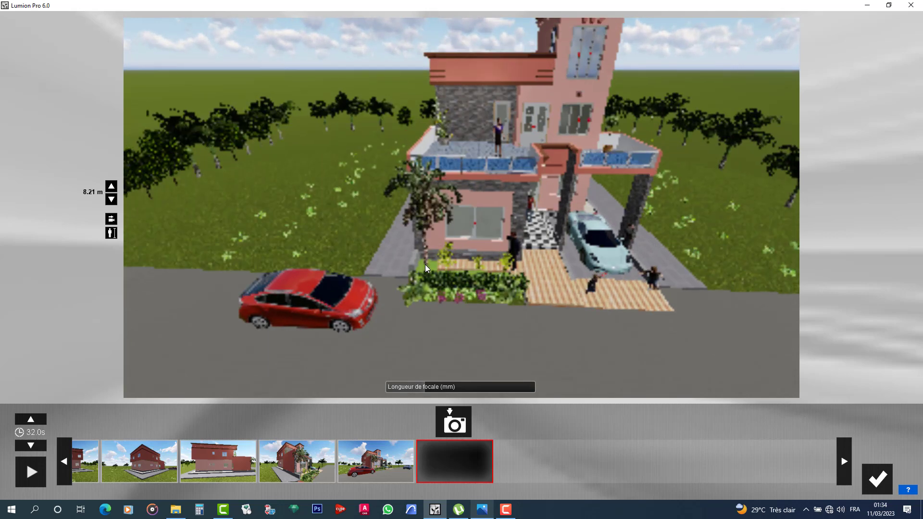
pyautogui.press('q')
pyautogui.press('q')
pyautogui.press('q')
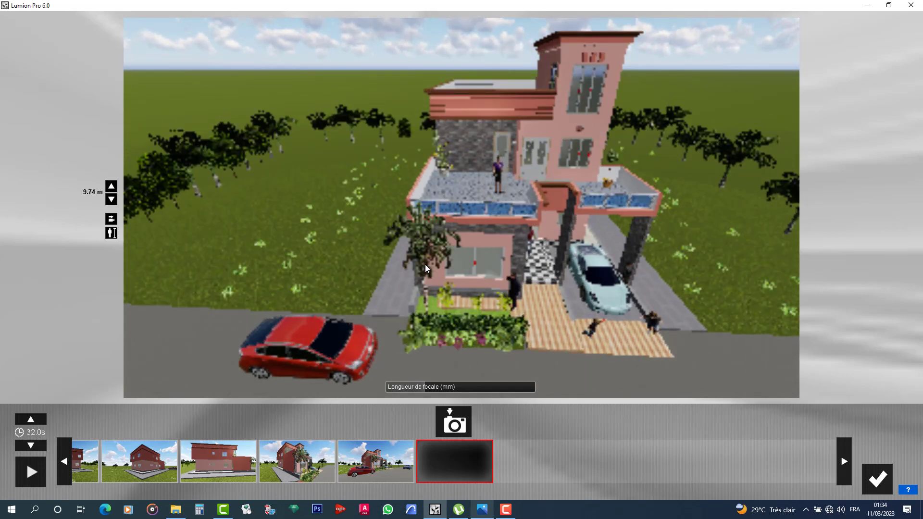
pyautogui.press('q')
pyautogui.press('q')
pyautogui.press('q')
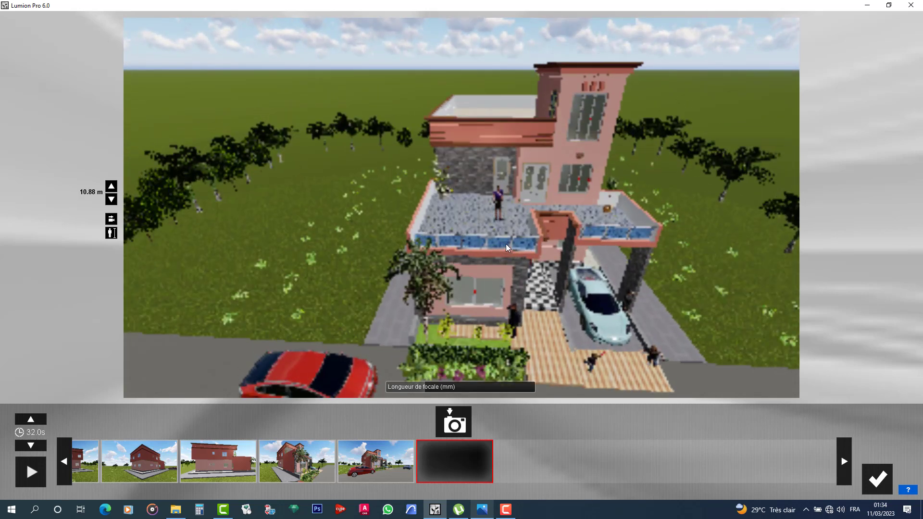
pyautogui.press('q')
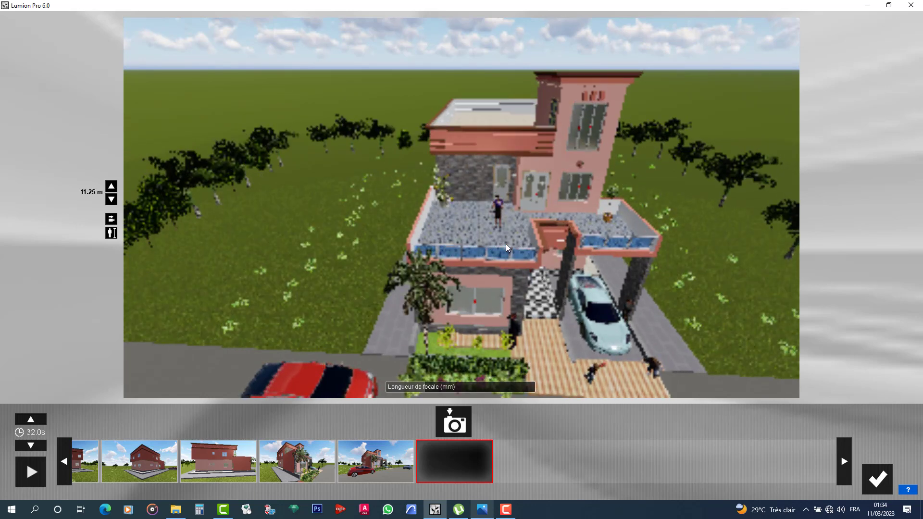
# Shift the raised camera sideways along the front facade and lower it to about 9.80 m
pyautogui.press('e')
pyautogui.press('e')
pyautogui.press('e')
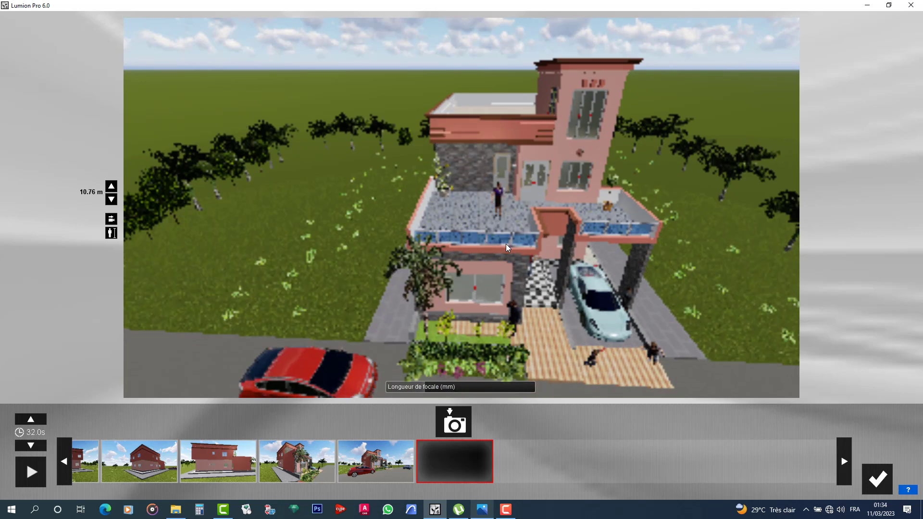
pyautogui.press('e')
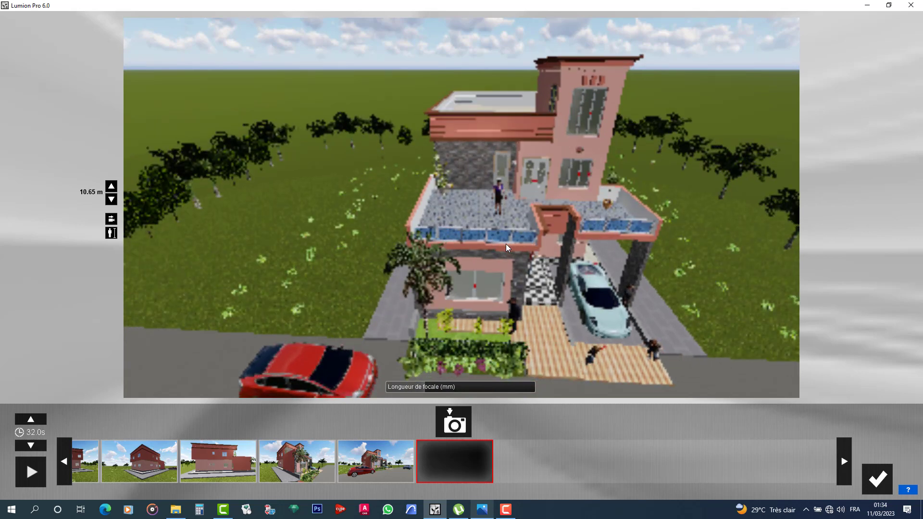
pyautogui.press('d')
pyautogui.press('d')
pyautogui.press('d')
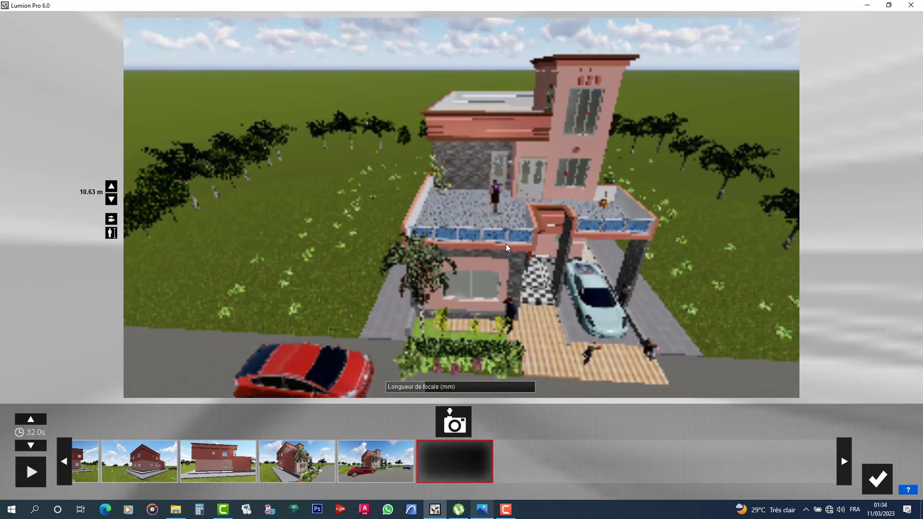
pyautogui.press('d')
pyautogui.press('d')
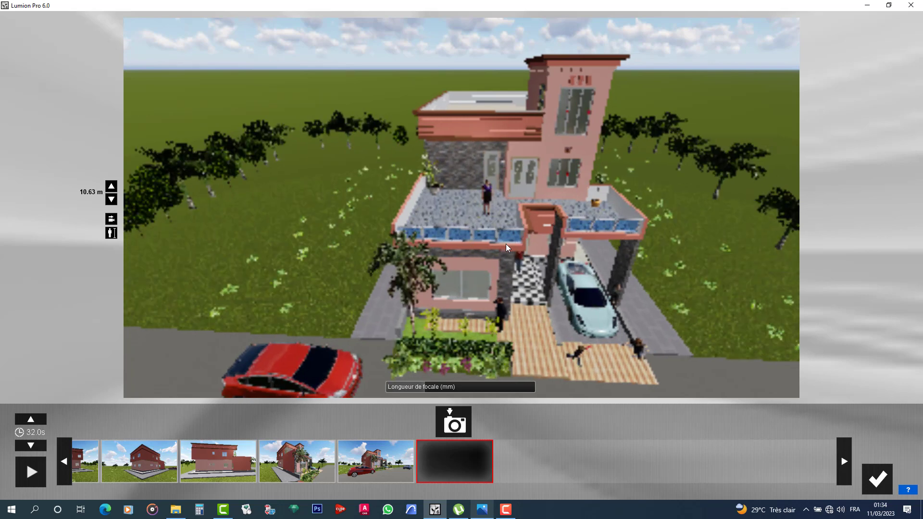
pyautogui.press('d')
pyautogui.press('e')
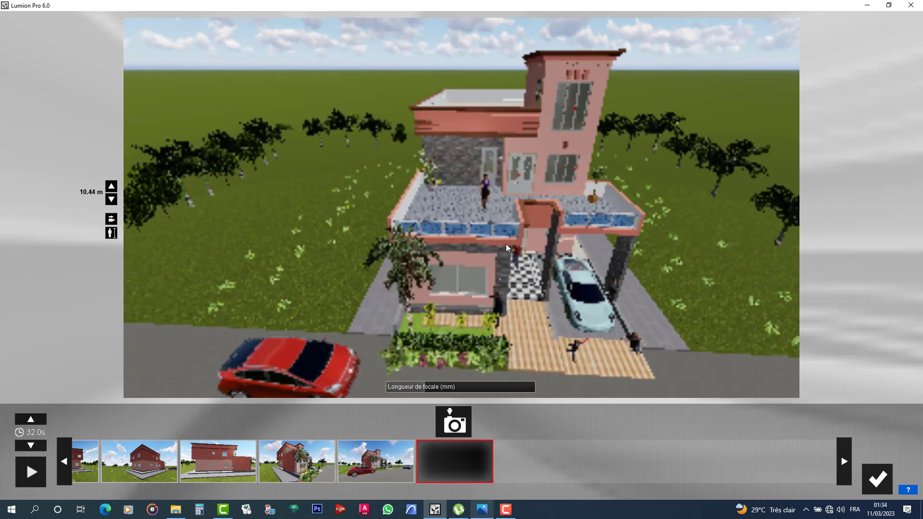
pyautogui.press('e')
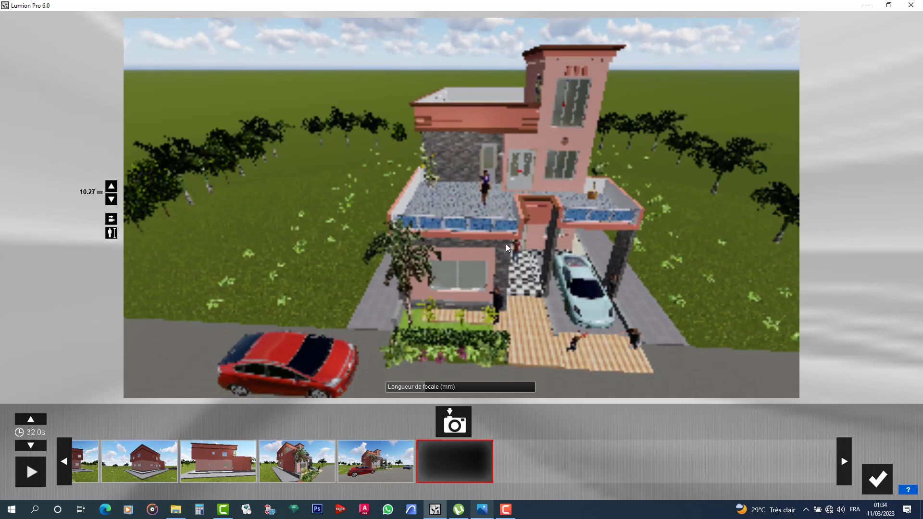
pyautogui.press('e')
pyautogui.press('e')
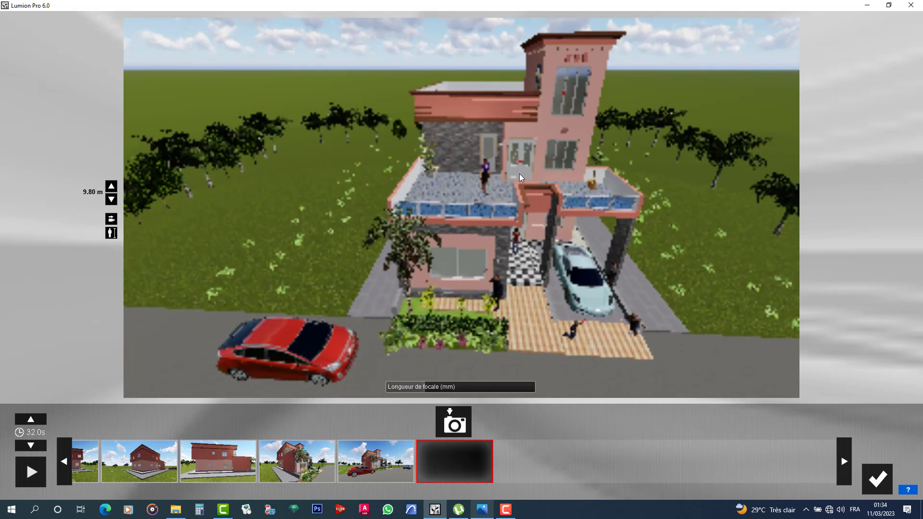
# Tilt the camera further down over the house and slide it sideways to centre the front facade from about 10.91 m high
pyautogui.moveTo(520, 174); pyautogui.dragTo(488, 242, button='right')
pyautogui.press('q')
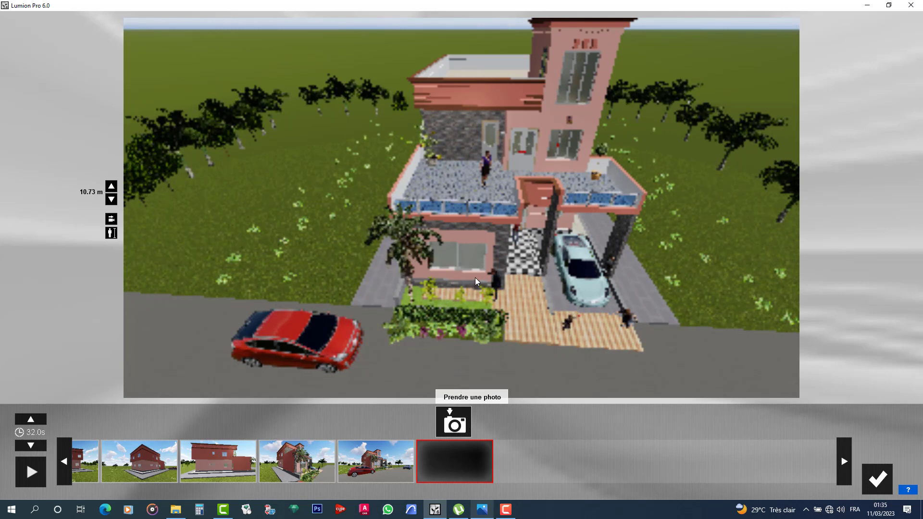
pyautogui.press('Right')
pyautogui.press('Right')
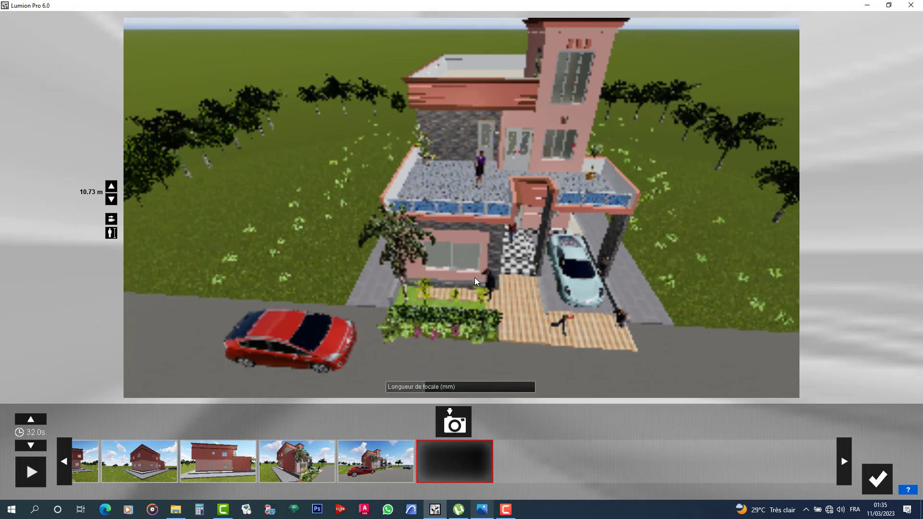
pyautogui.press('Right')
pyautogui.press('Right')
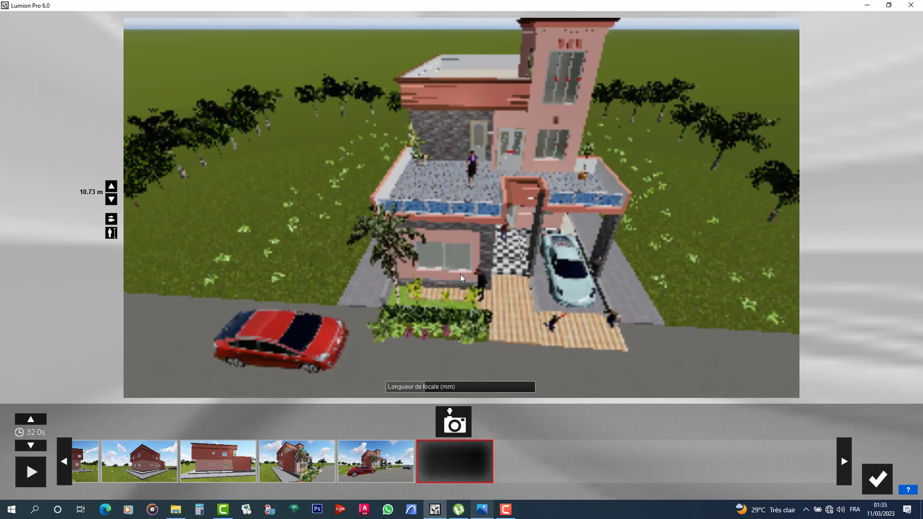
pyautogui.press('Right')
pyautogui.press('Right')
pyautogui.press('Right')
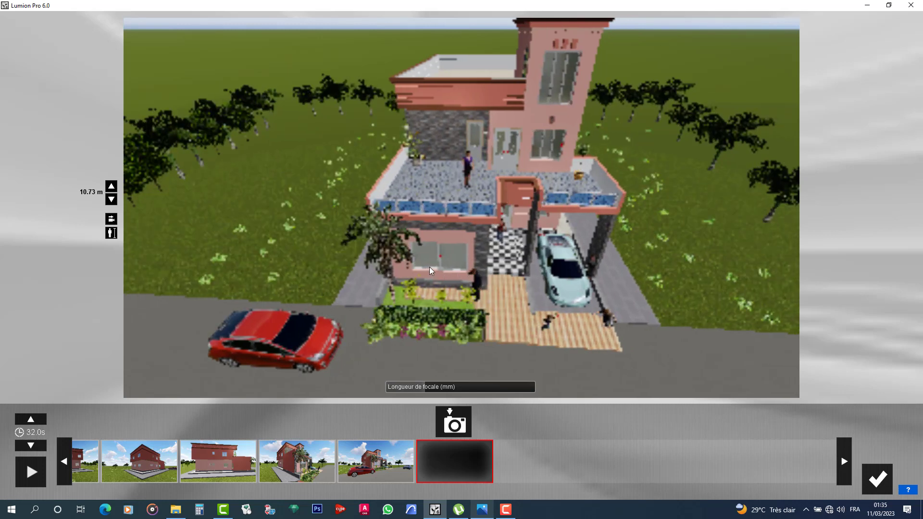
pyautogui.press('Right')
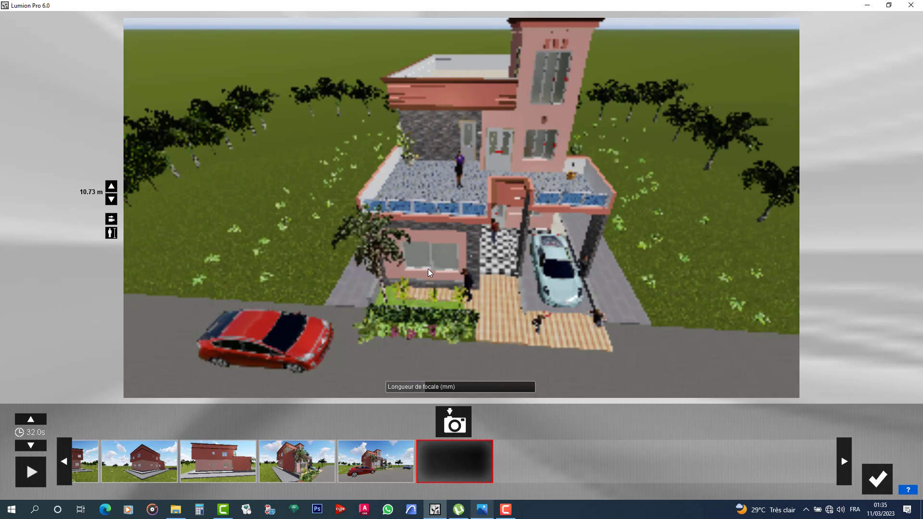
pyautogui.press('Right')
pyautogui.press('Right')
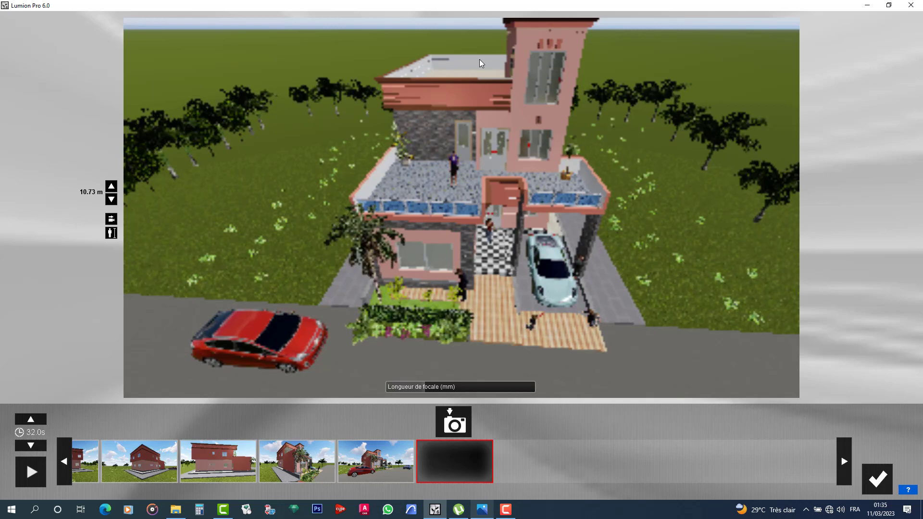
pyautogui.press('q')
pyautogui.press('q')
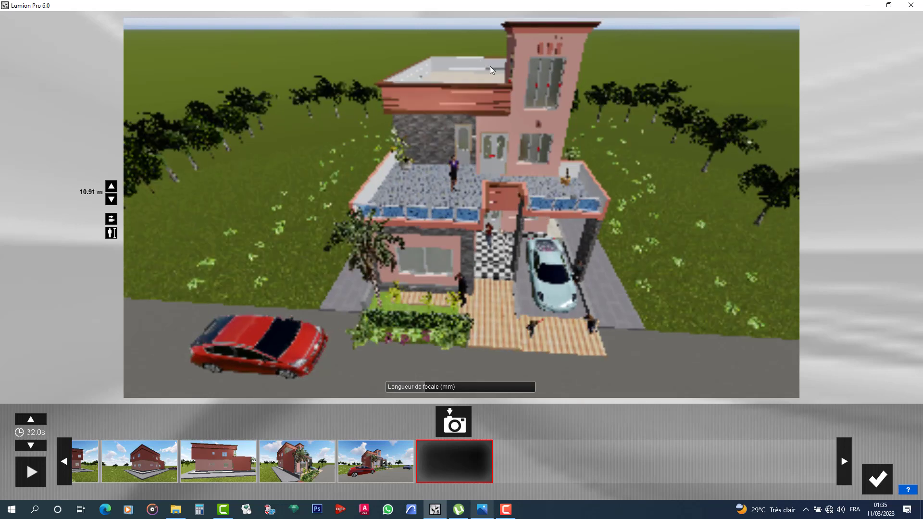
pyautogui.press('q')
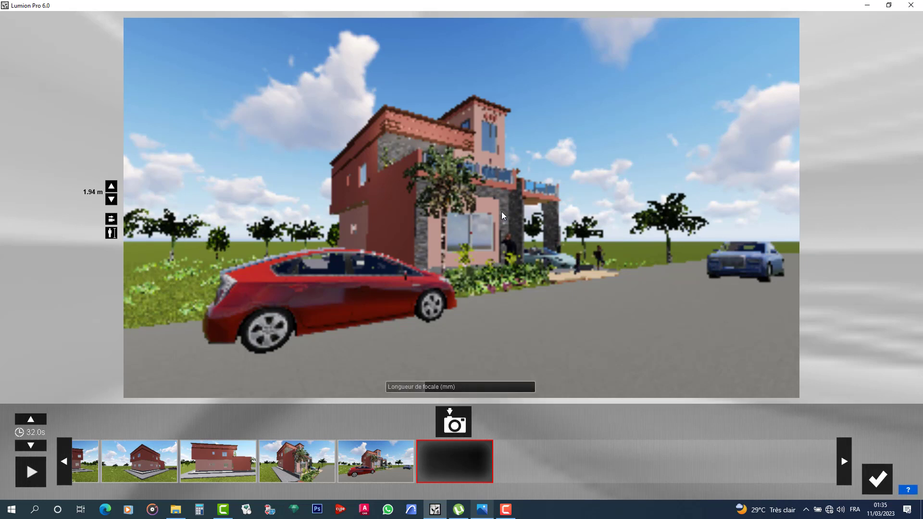
# Swing the camera from the red car to the front facade and raise it to about 9.43 m
pyautogui.press('d')
pyautogui.moveTo(461, 289); pyautogui.dragTo(341, 354, button='right')
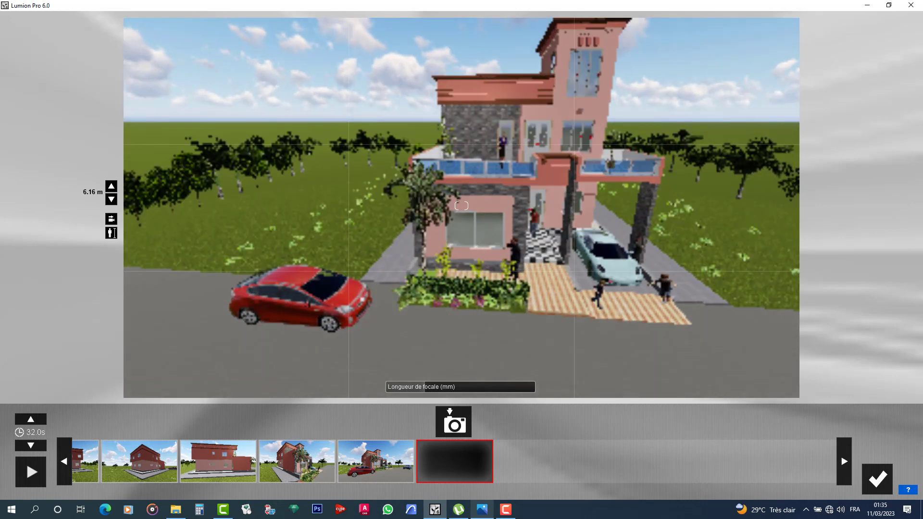
pyautogui.moveTo(485, 197); pyautogui.dragTo(485, 211, button='right')
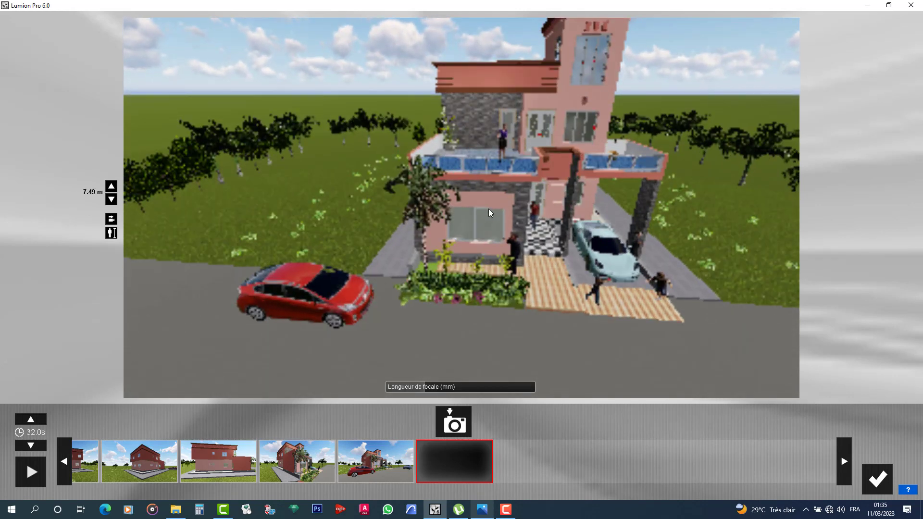
pyautogui.press('q')
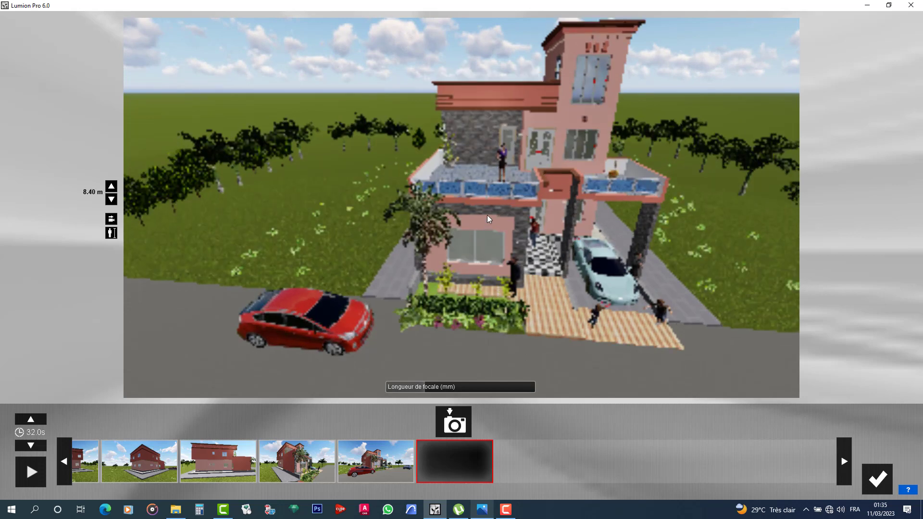
pyautogui.press('q')
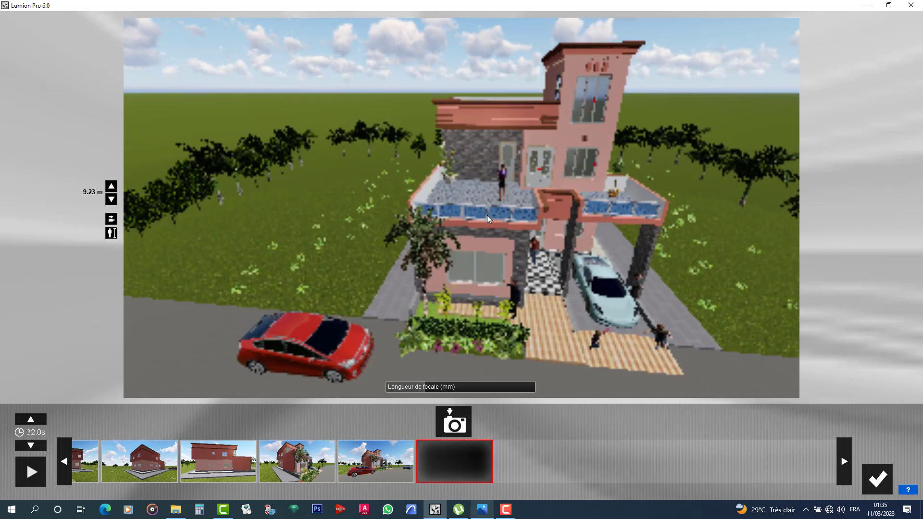
pyautogui.press('q')
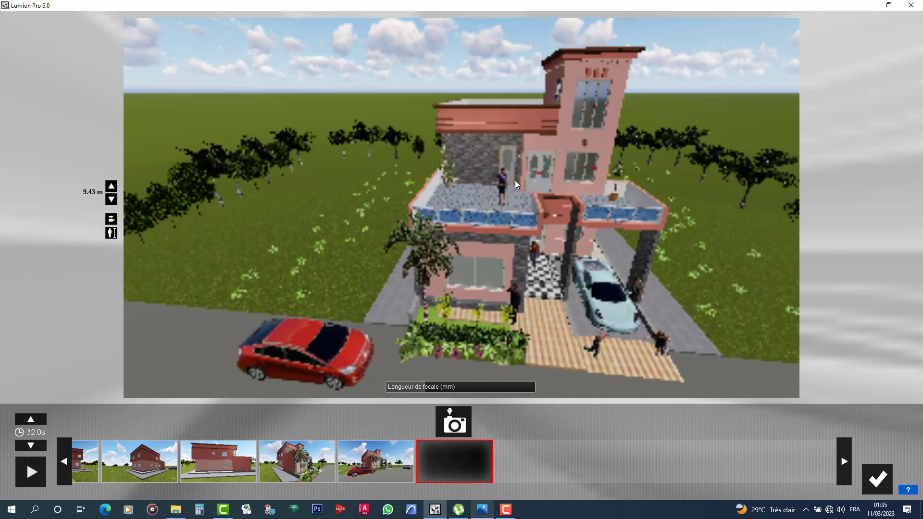
# Tilt the camera down over the terrace and roof and raise it to about 11.8 m
pyautogui.moveTo(462, 211); pyautogui.dragTo(456, 233, button='right')
pyautogui.press('q')
pyautogui.moveTo(509, 162); pyautogui.dragTo(509, 168, button='right')
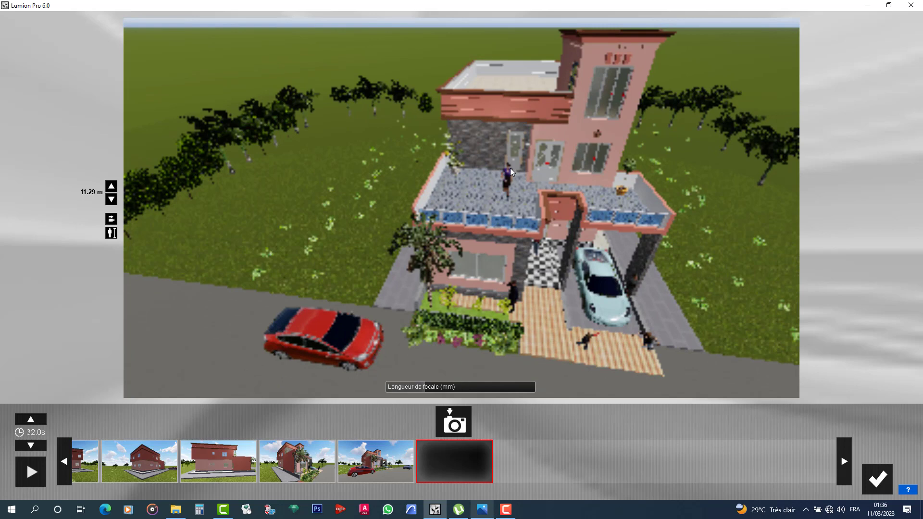
pyautogui.press('q')
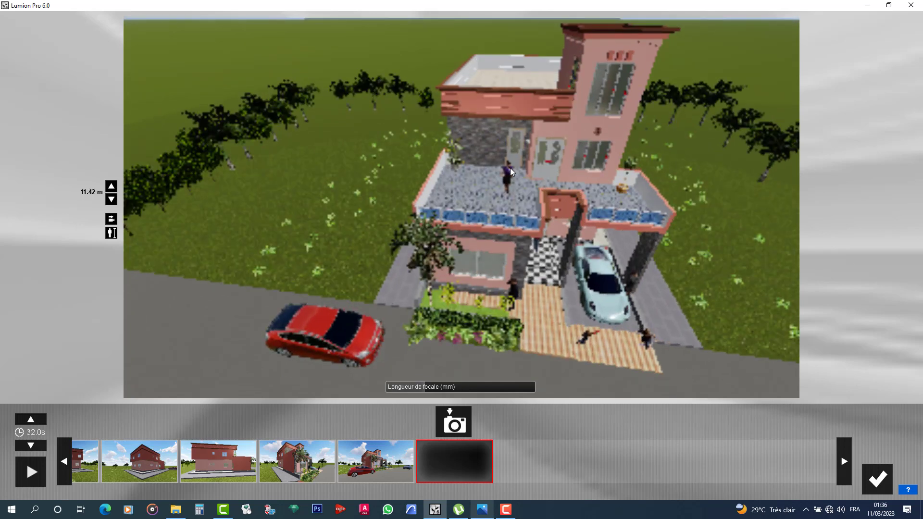
pyautogui.press('q')
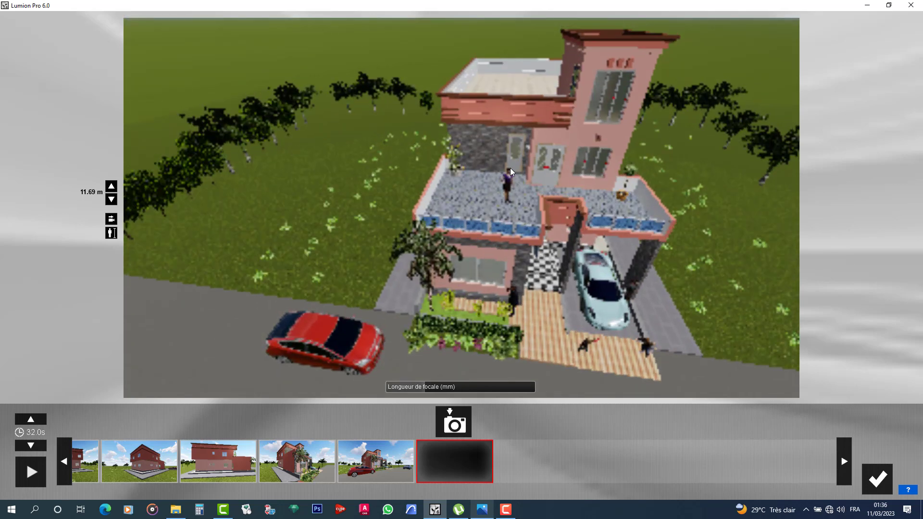
pyautogui.press('q')
# Slide the camera sideways to centre the house and capture the raised front view as a new shot from about 11.89 m high
pyautogui.press('d')
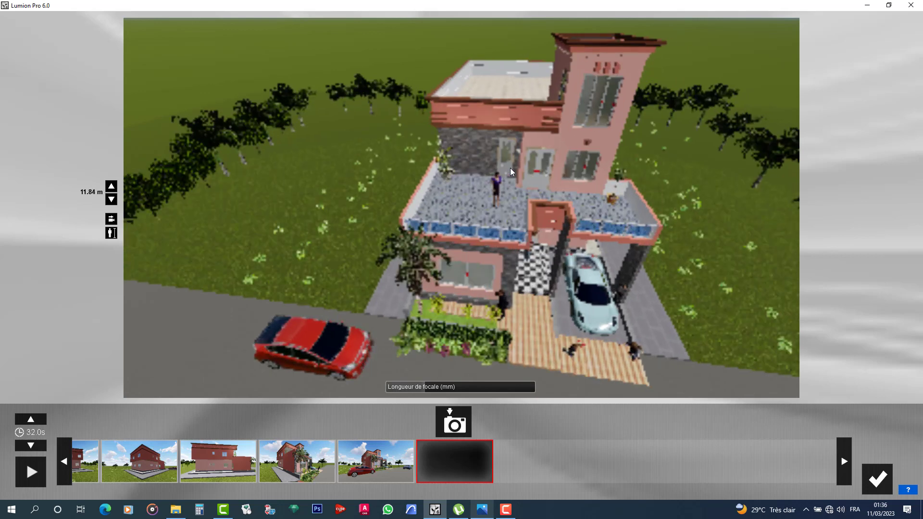
pyautogui.press('d')
pyautogui.press('Right')
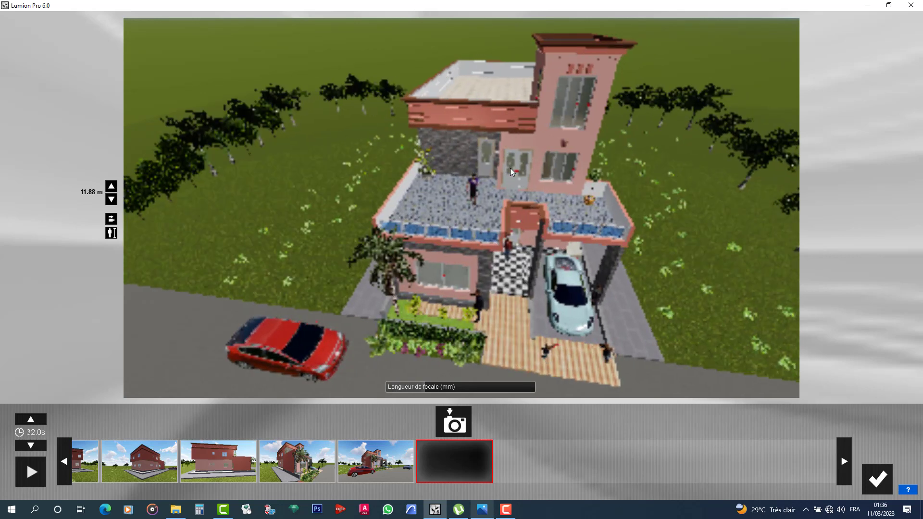
pyautogui.press('Right')
pyautogui.press('Right')
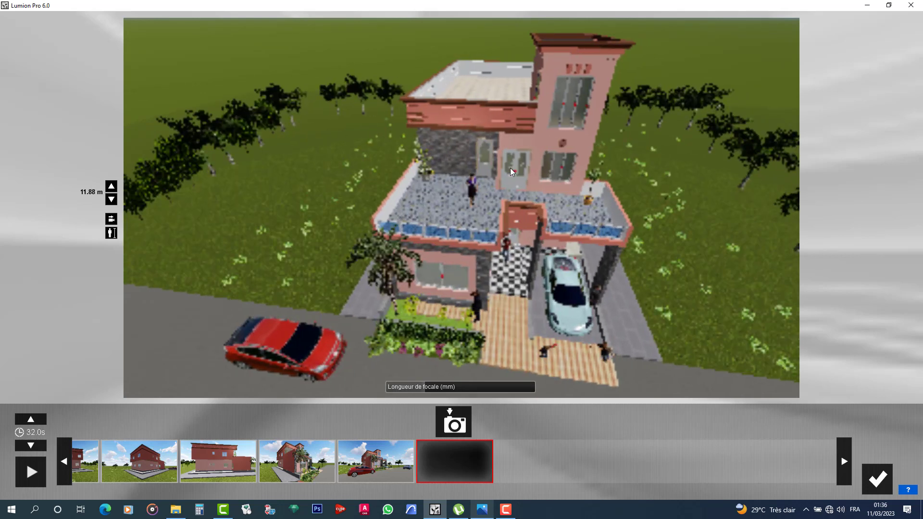
pyautogui.click(459, 428)
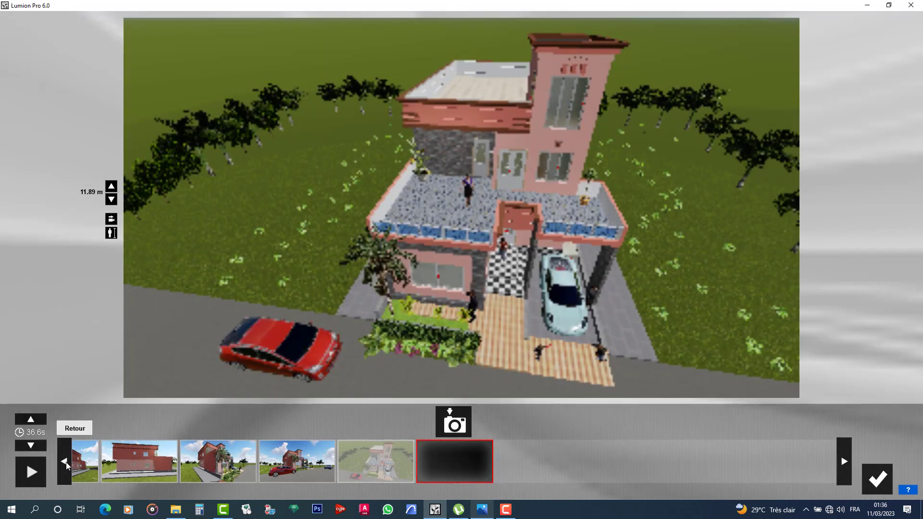
# Review the captured shots of the clip from the last one back to the first front view
pyautogui.click(65, 461)
pyautogui.click(64, 461)
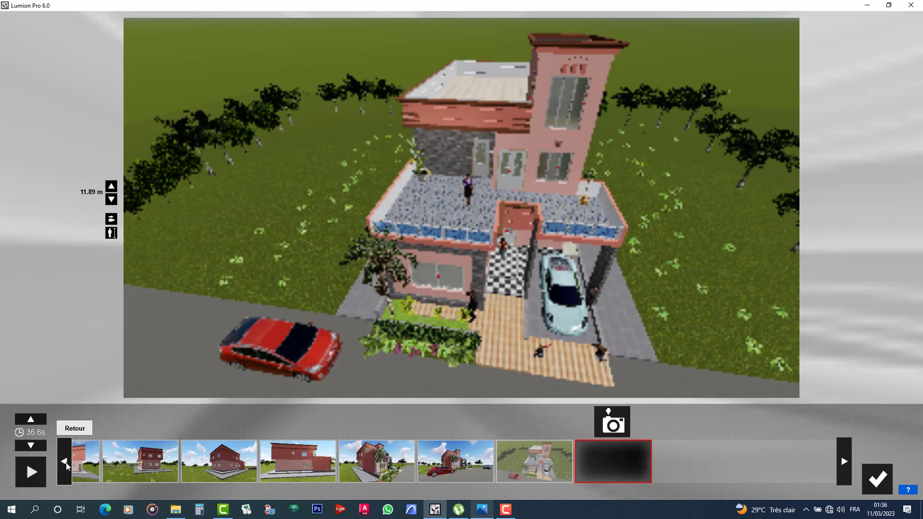
pyautogui.click(64, 462)
pyautogui.click(66, 463)
pyautogui.click(66, 463)
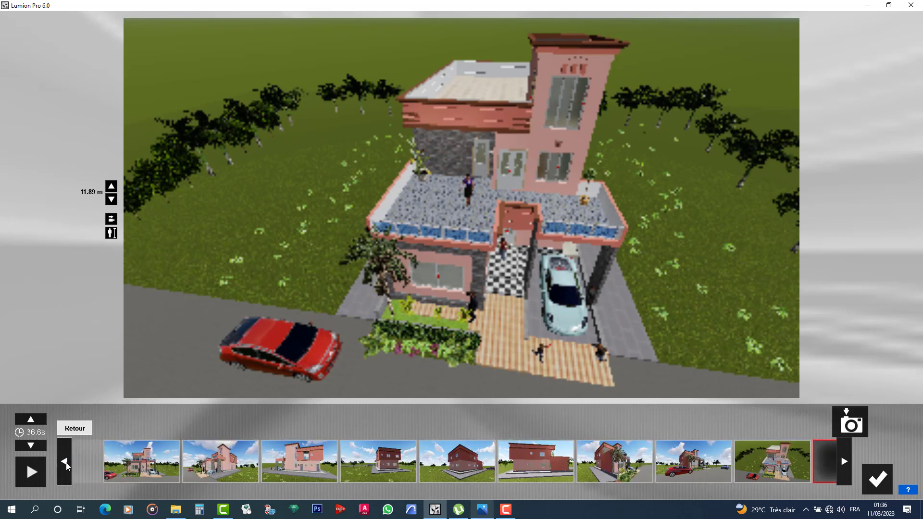
pyautogui.click(66, 463)
pyautogui.click(66, 463)
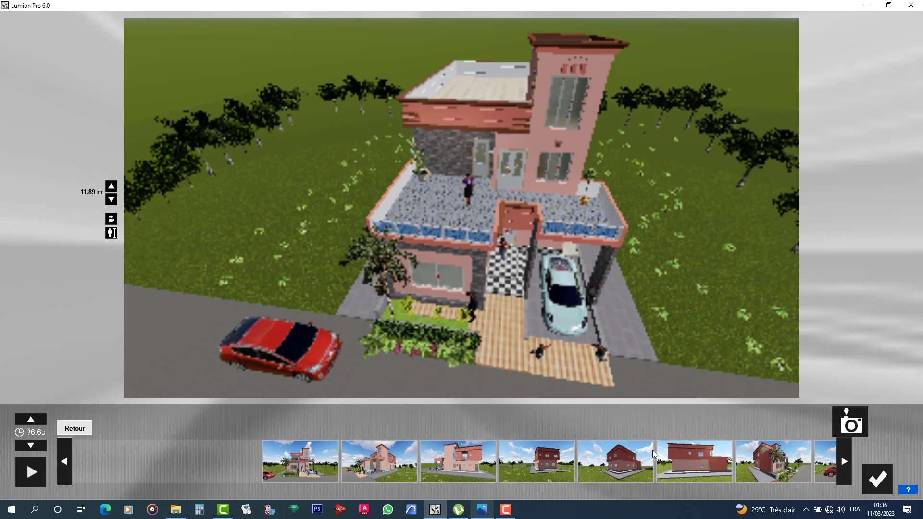
pyautogui.click(844, 463)
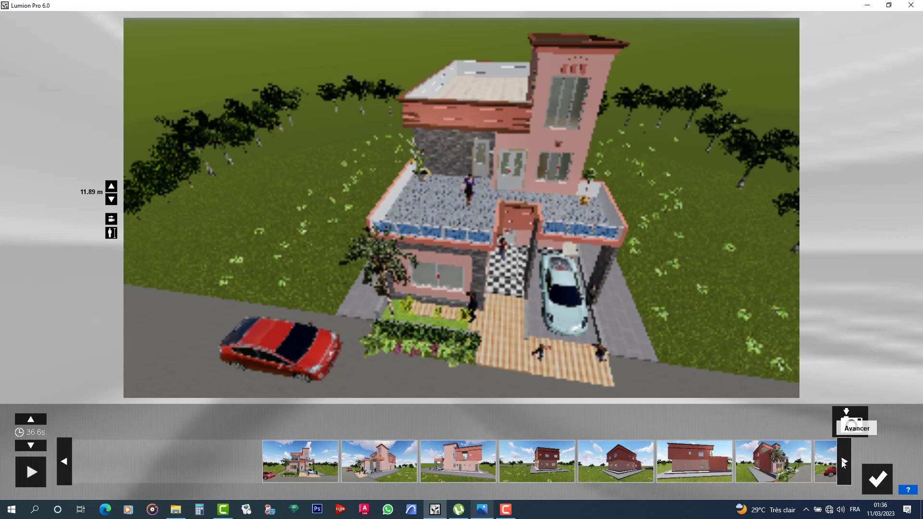
pyautogui.click(844, 463)
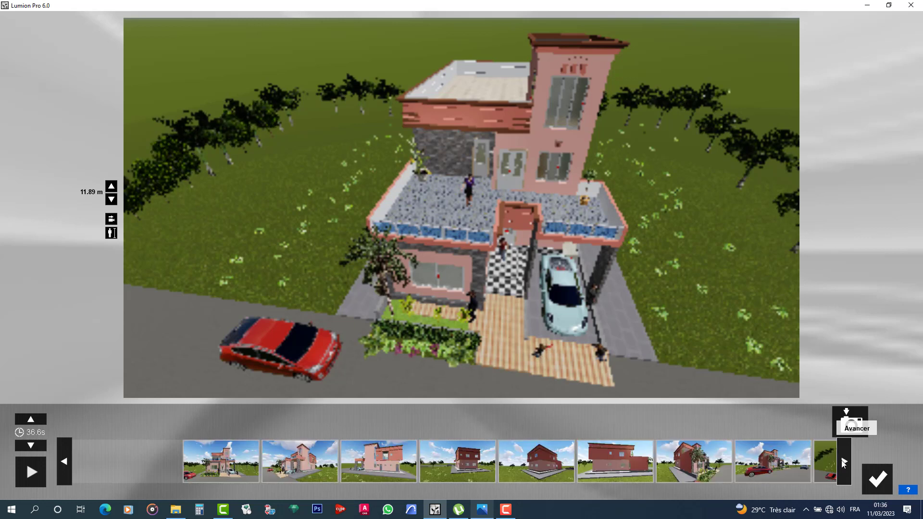
pyautogui.click(844, 463)
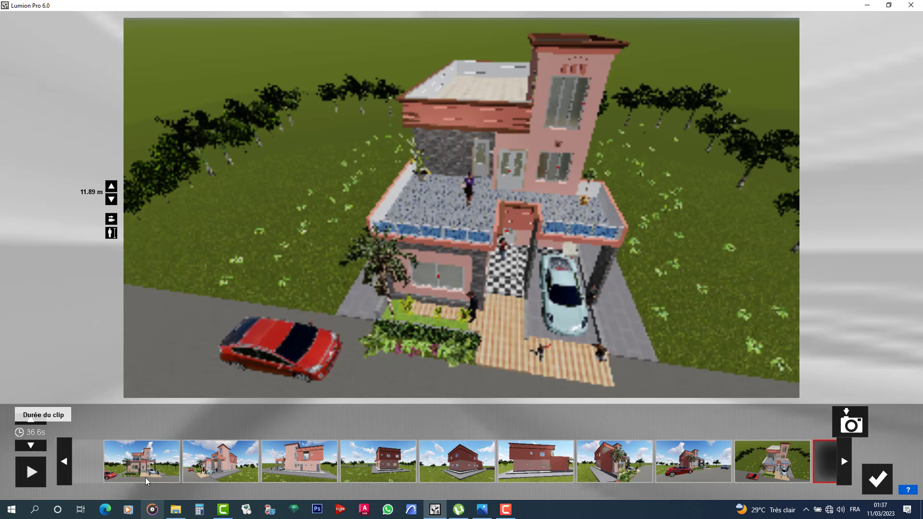
# Display the first front-view shot, play the clip preview, and stop the playback
pyautogui.click(140, 463)
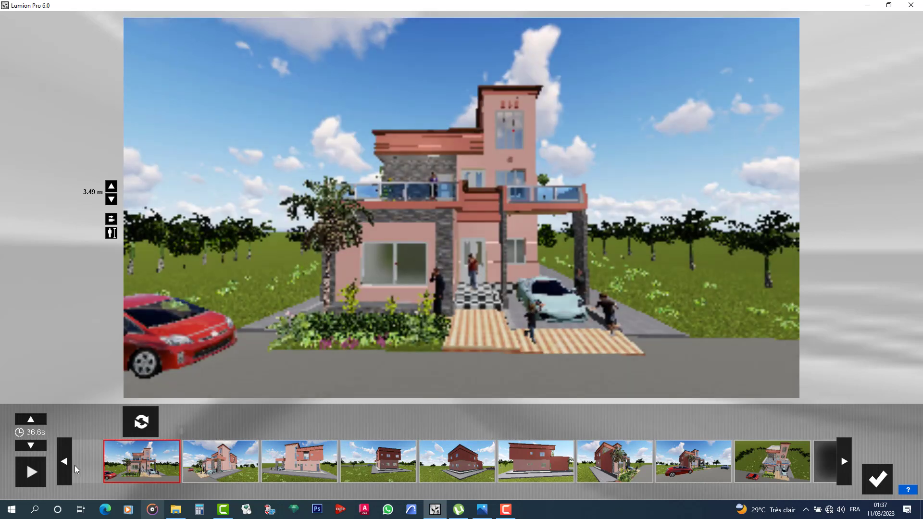
pyautogui.click(32, 473)
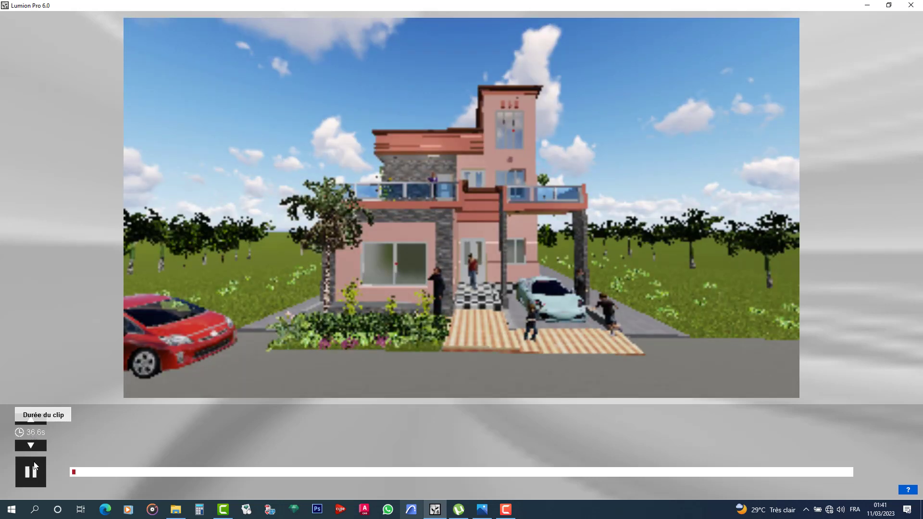
pyautogui.click(32, 473)
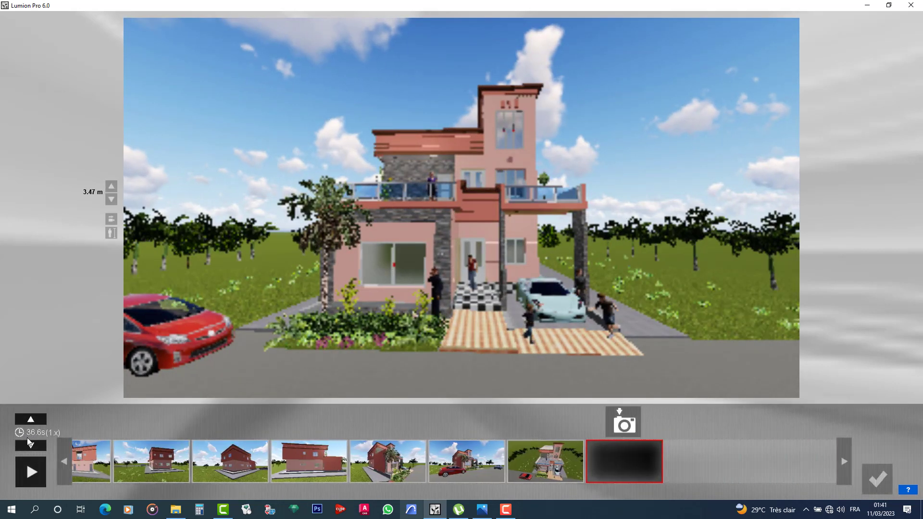
# Browse the captured shots again and display the one showing the rear corner of the house
pyautogui.click(64, 462)
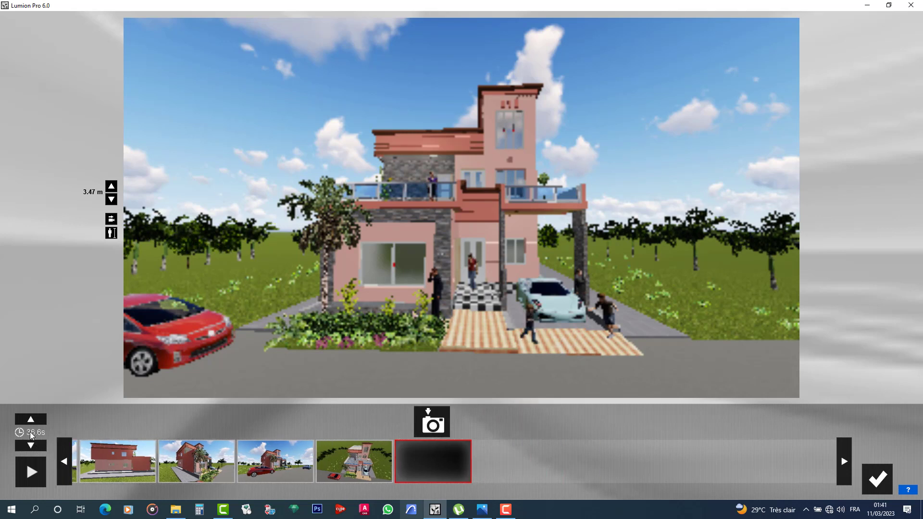
pyautogui.click(64, 462)
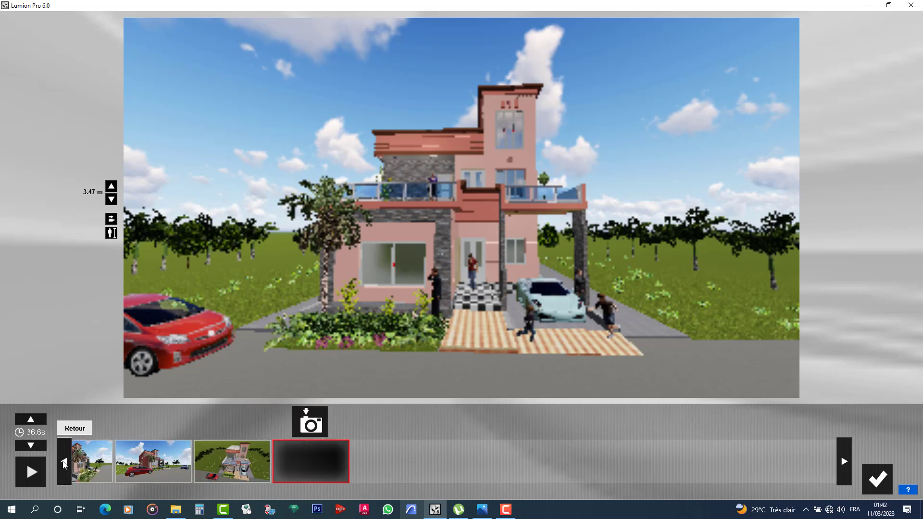
pyautogui.click(63, 461)
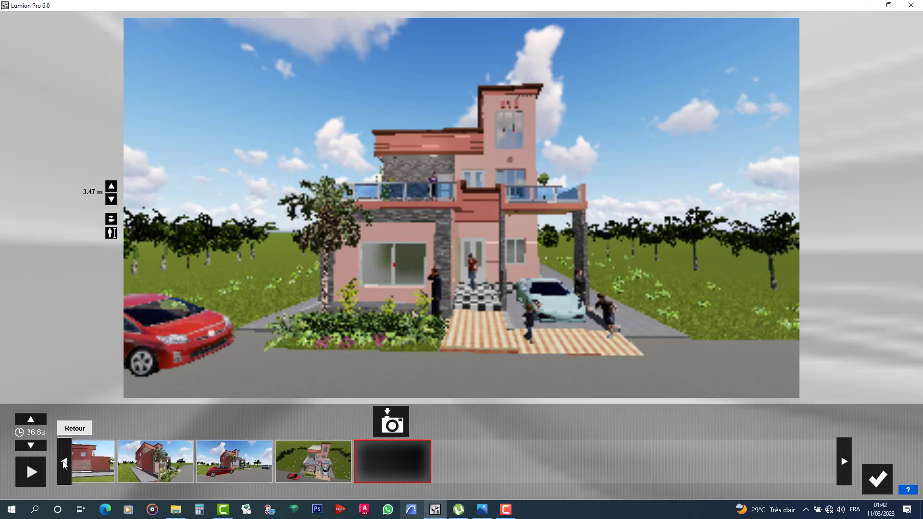
pyautogui.click(63, 462)
pyautogui.click(63, 461)
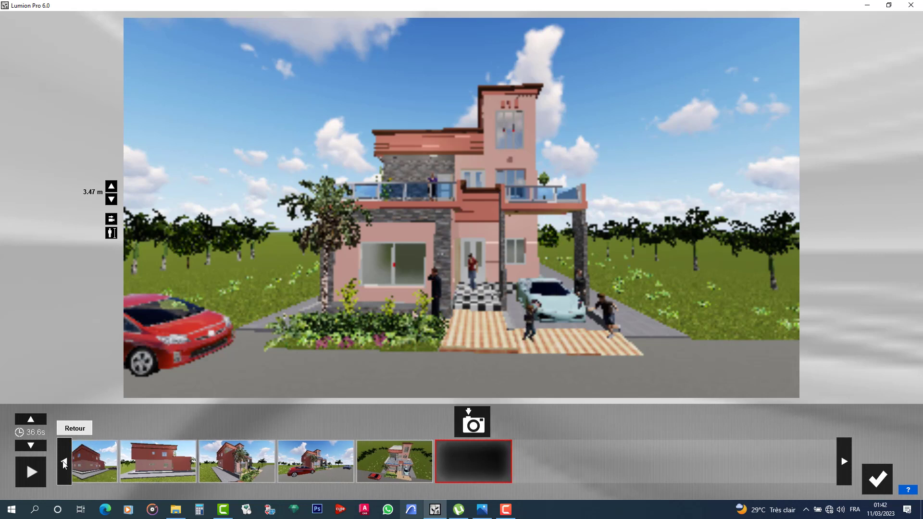
pyautogui.click(63, 461)
pyautogui.click(116, 457)
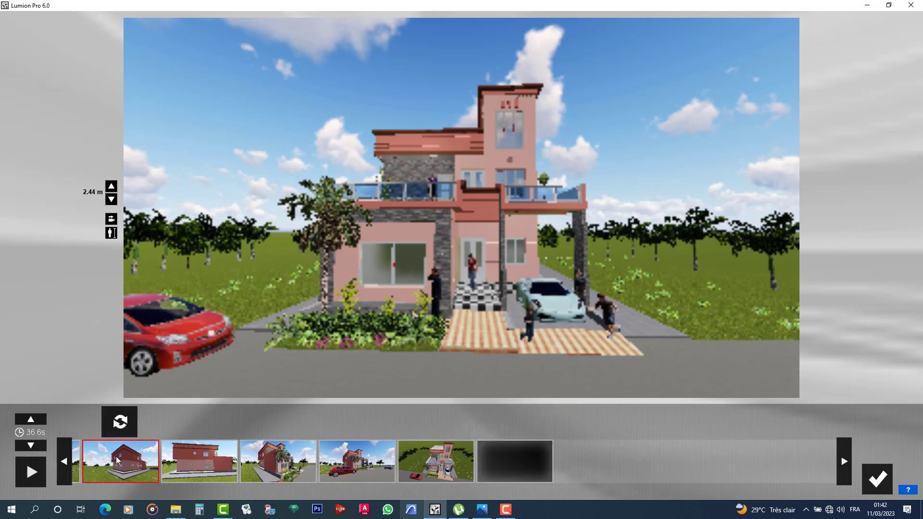
pyautogui.click(64, 461)
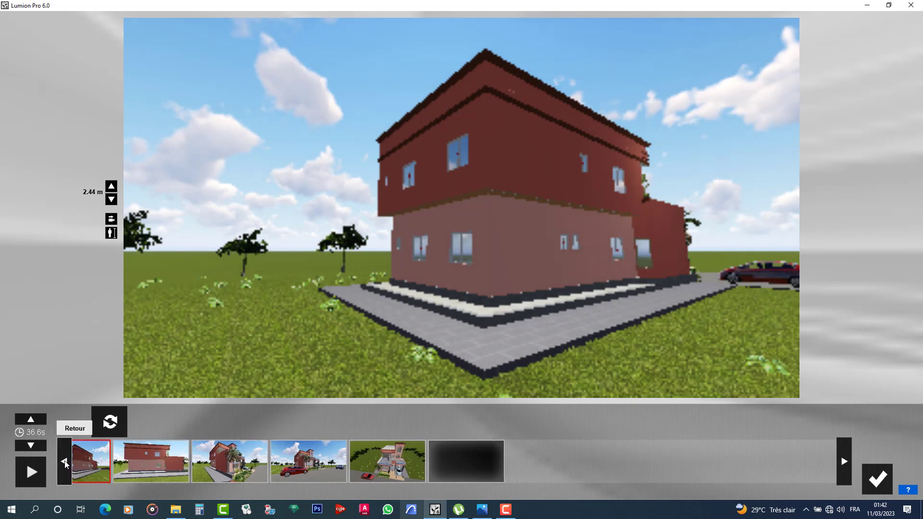
pyautogui.click(65, 464)
pyautogui.click(65, 464)
pyautogui.click(65, 464)
pyautogui.click(64, 463)
pyautogui.click(65, 464)
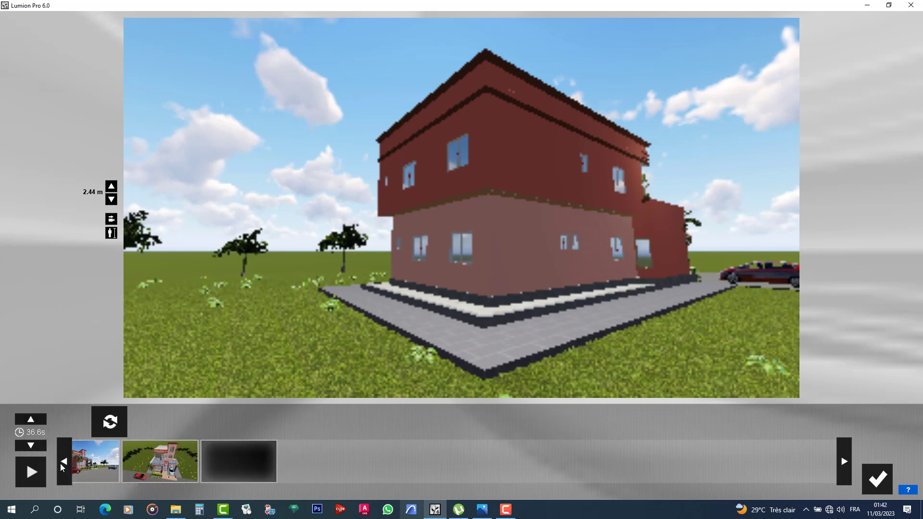
# Shorten the clip duration to 26.0 s (0.7x)
pyautogui.click(33, 445)
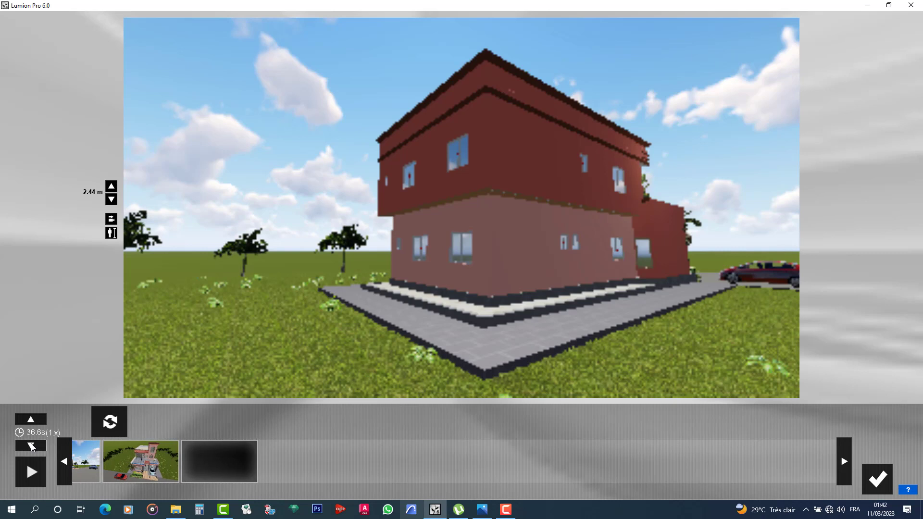
pyautogui.click(32, 446)
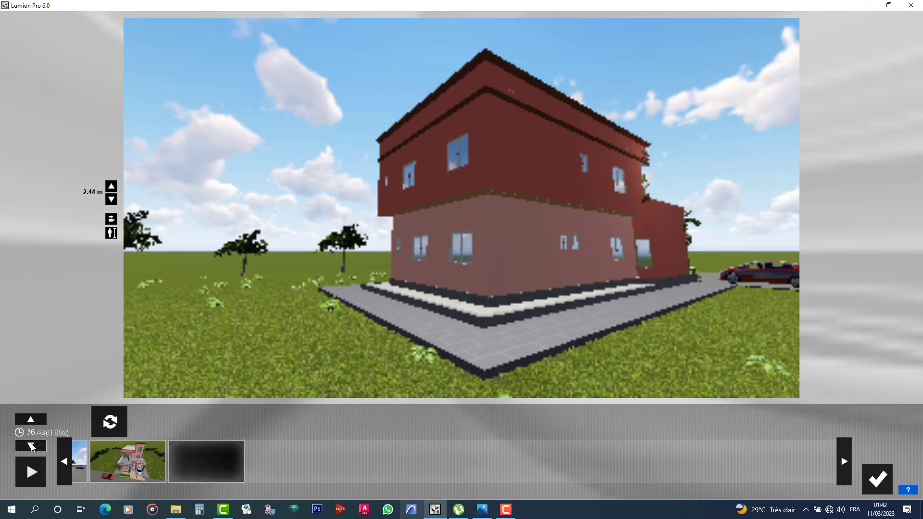
pyautogui.click(32, 446)
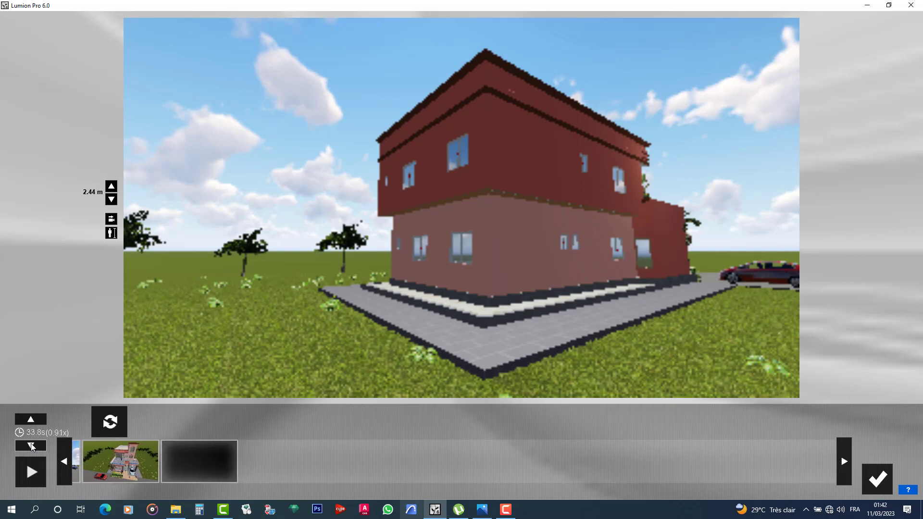
pyautogui.click(33, 446)
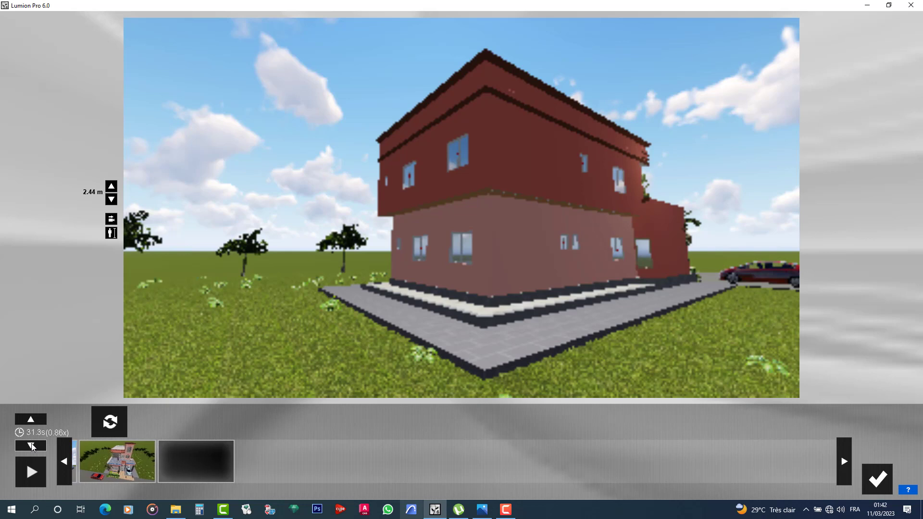
pyautogui.click(32, 445)
pyautogui.click(32, 445)
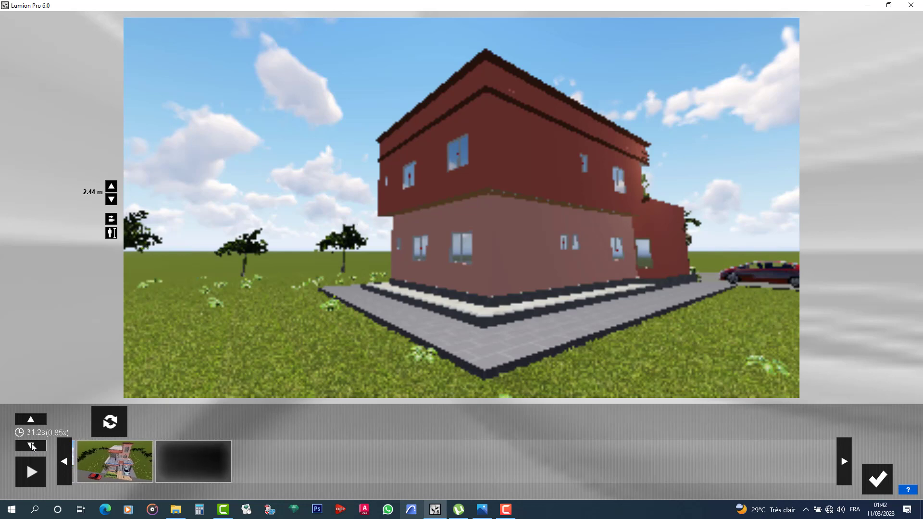
pyautogui.click(32, 446)
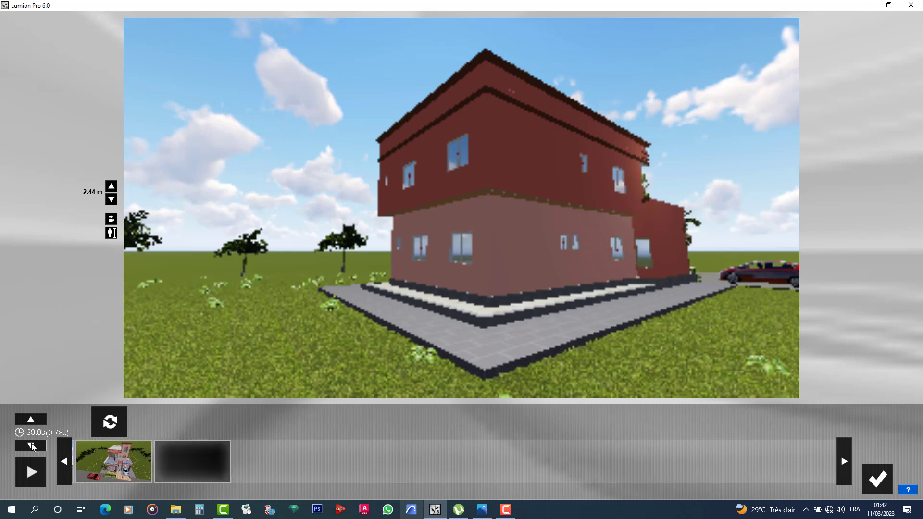
pyautogui.click(32, 446)
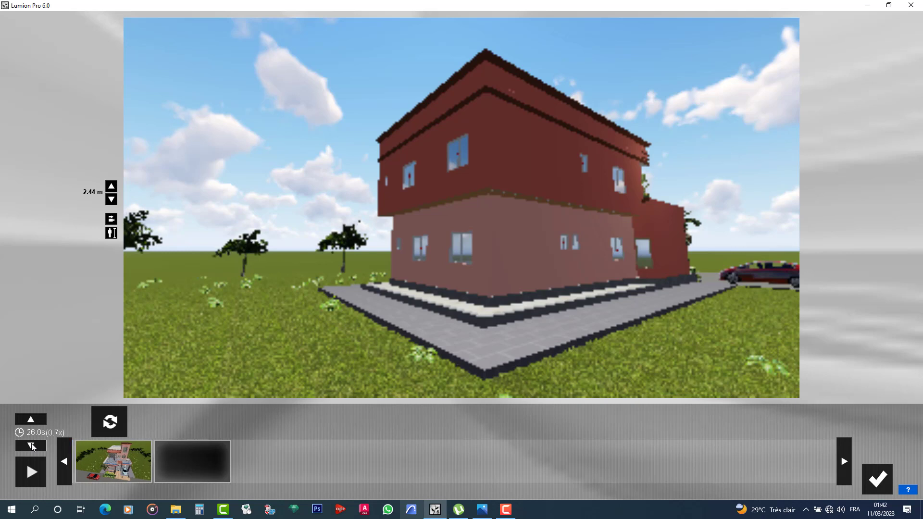
# Shorten the clip duration to 4.6 s and play a short part of the clip preview
pyautogui.click(32, 445)
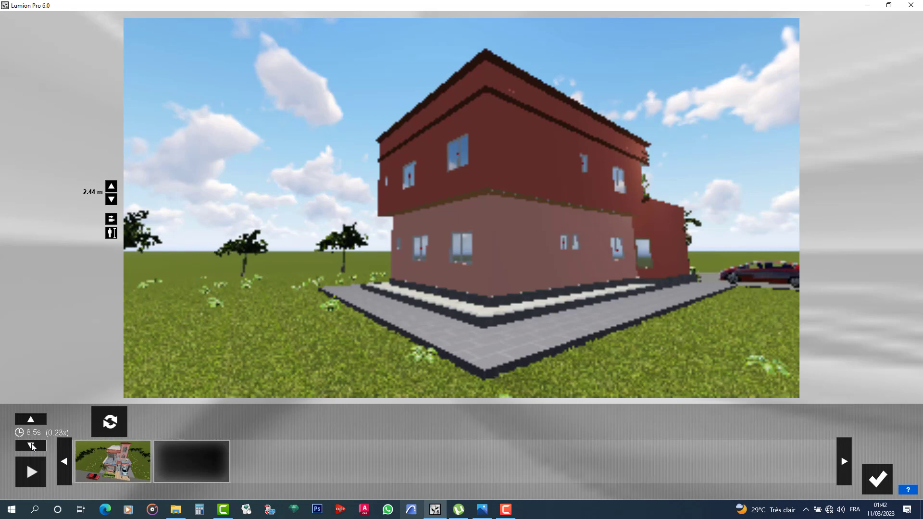
pyautogui.click(32, 447)
pyautogui.click(32, 447)
pyautogui.click(31, 447)
pyautogui.click(32, 447)
pyautogui.click(32, 447)
pyautogui.click(32, 447)
pyautogui.click(32, 447)
pyautogui.click(31, 447)
pyautogui.click(31, 447)
pyautogui.click(32, 447)
pyautogui.click(32, 447)
pyautogui.click(31, 472)
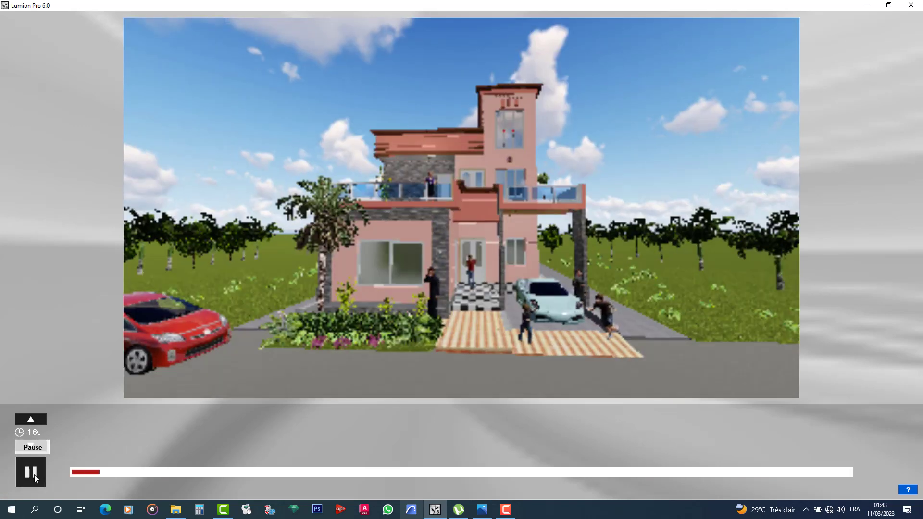
pyautogui.click(34, 475)
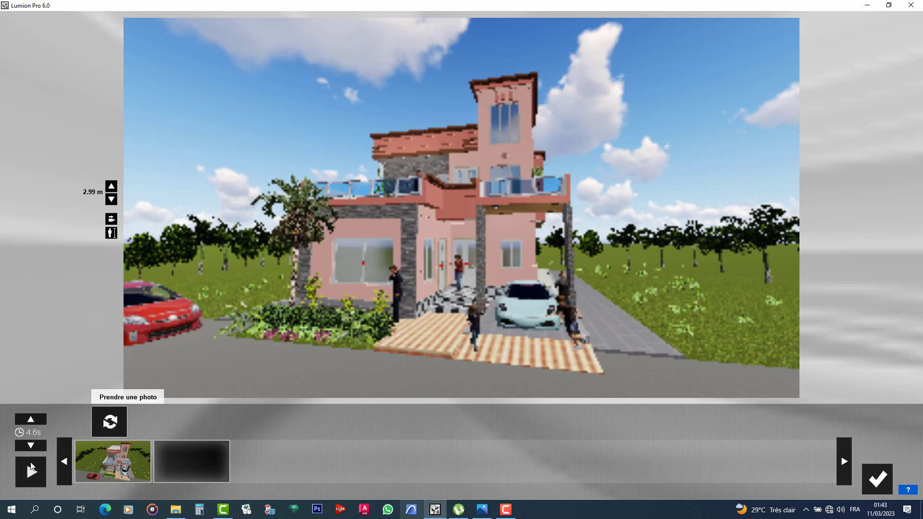
# Browse the captured shots back to the beginning and display the first front view of the house
pyautogui.click(64, 462)
pyautogui.click(64, 462)
pyautogui.click(62, 464)
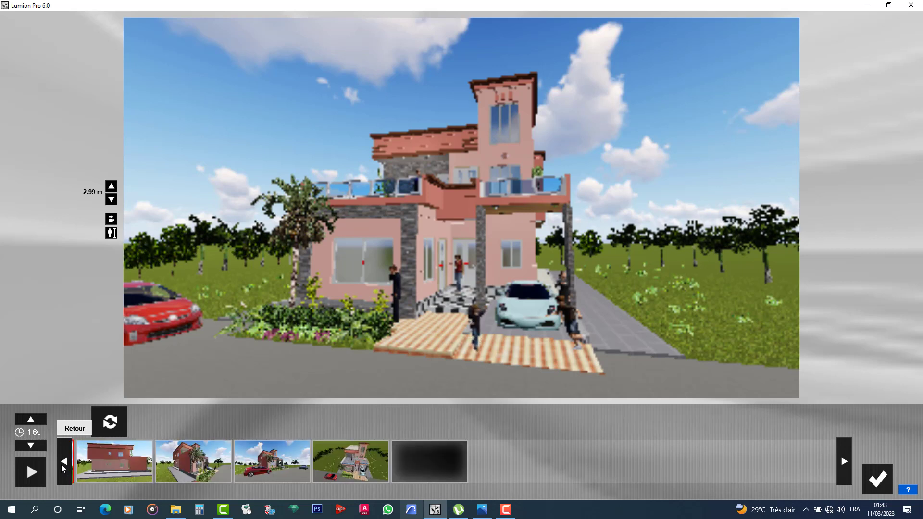
pyautogui.click(61, 465)
pyautogui.click(61, 464)
pyautogui.click(61, 465)
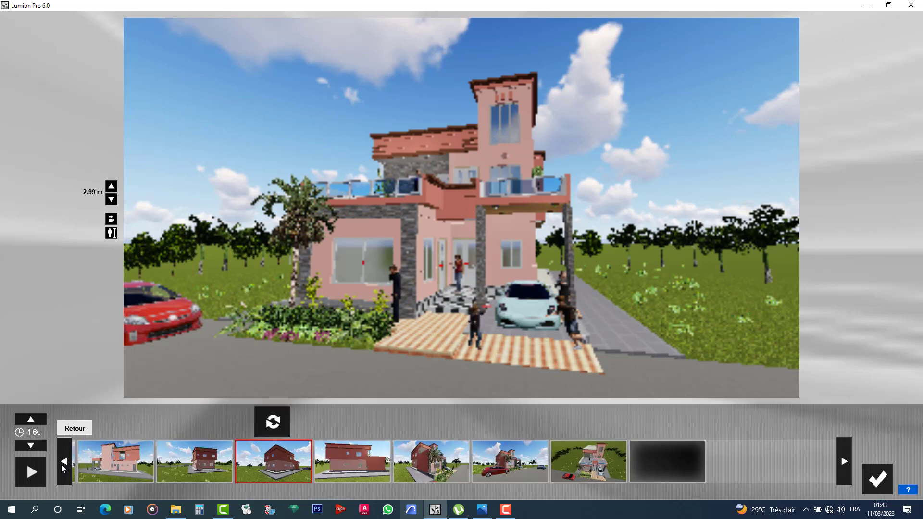
pyautogui.click(62, 464)
pyautogui.click(62, 464)
pyautogui.click(62, 465)
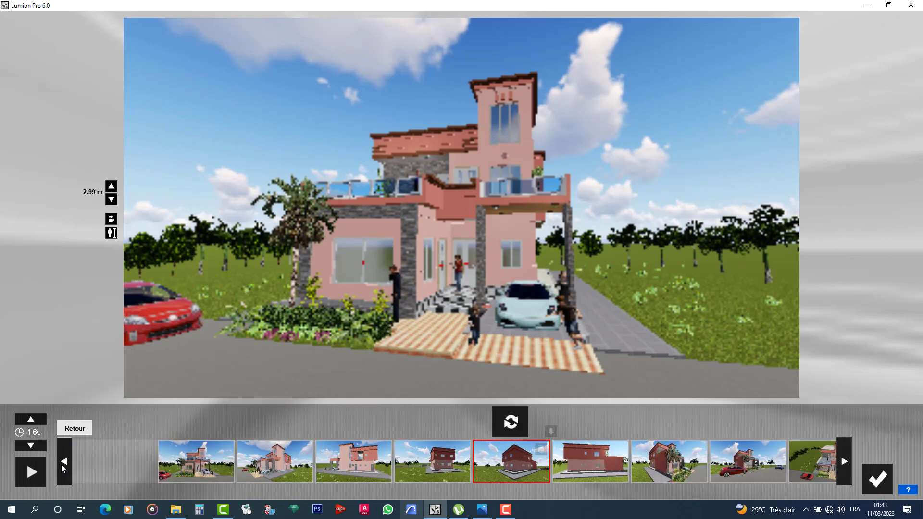
pyautogui.click(62, 464)
pyautogui.click(61, 465)
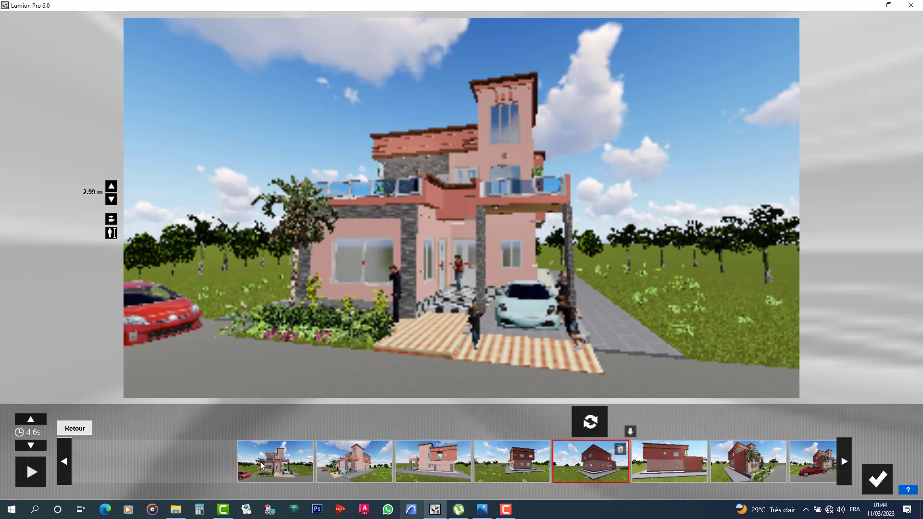
pyautogui.moveTo(270, 464); pyautogui.dragTo(294, 468)
pyautogui.click(347, 461)
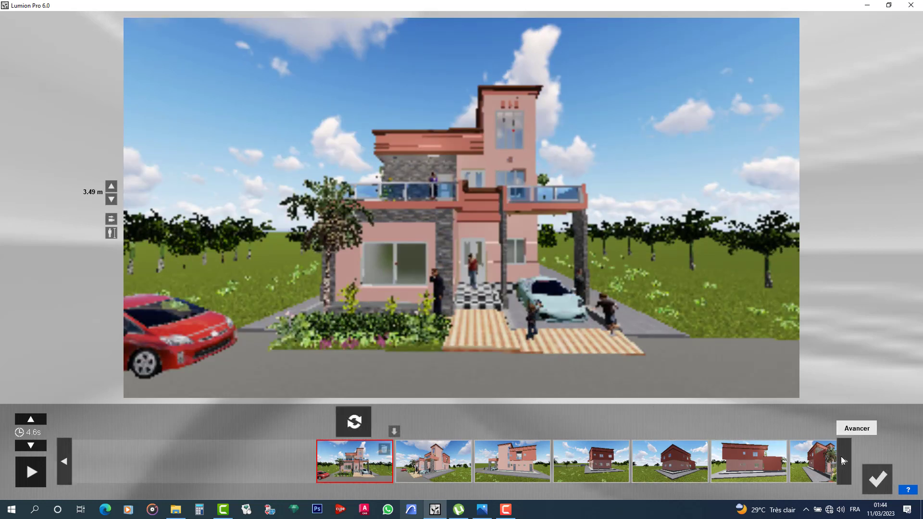
pyautogui.click(842, 460)
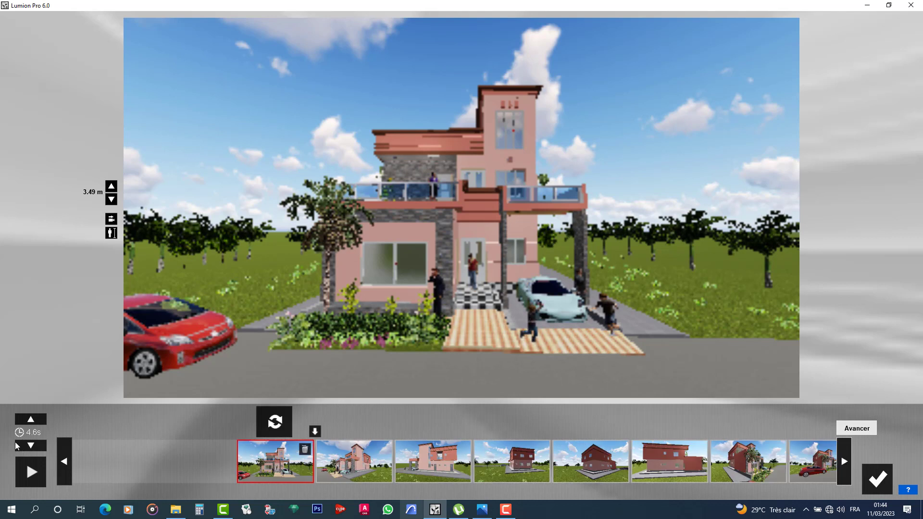
# Shorten the clip duration further to 3.9 s and accept the camera path
pyautogui.click(31, 446)
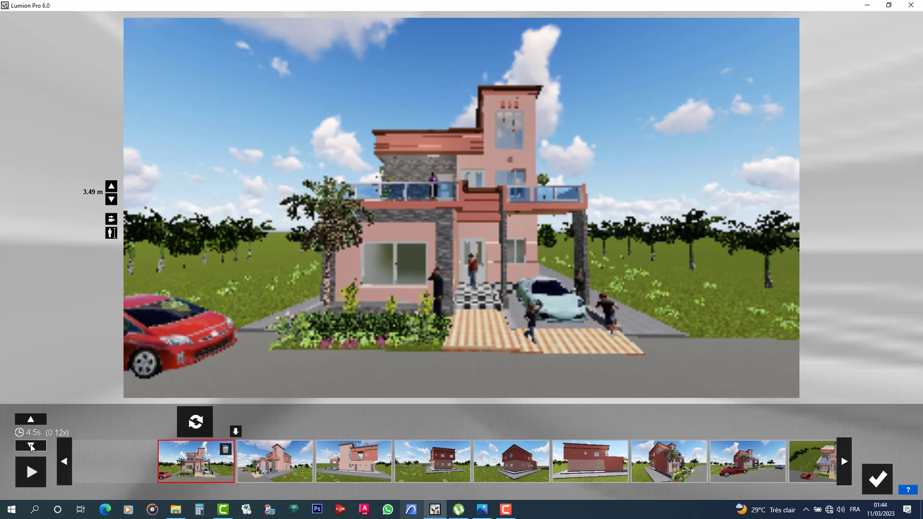
pyautogui.click(31, 446)
pyautogui.click(30, 446)
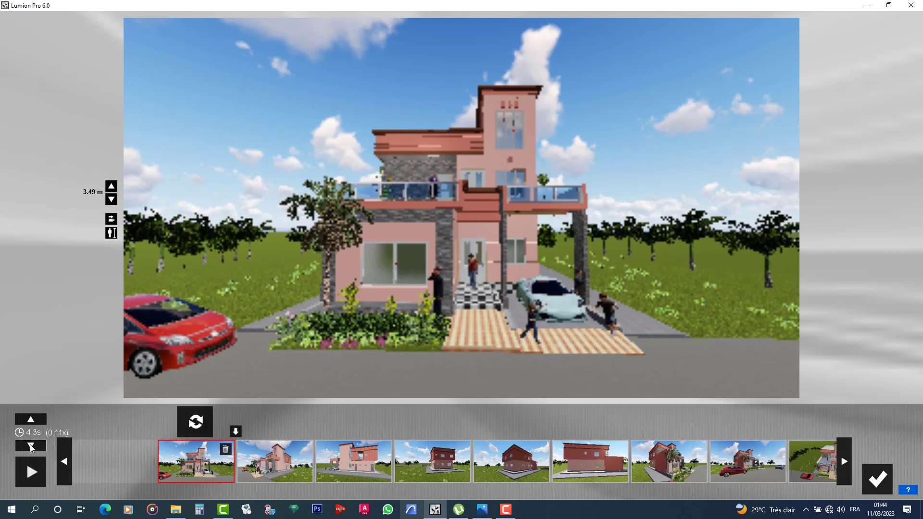
pyautogui.click(31, 446)
pyautogui.click(31, 446)
pyautogui.click(31, 447)
pyautogui.click(31, 446)
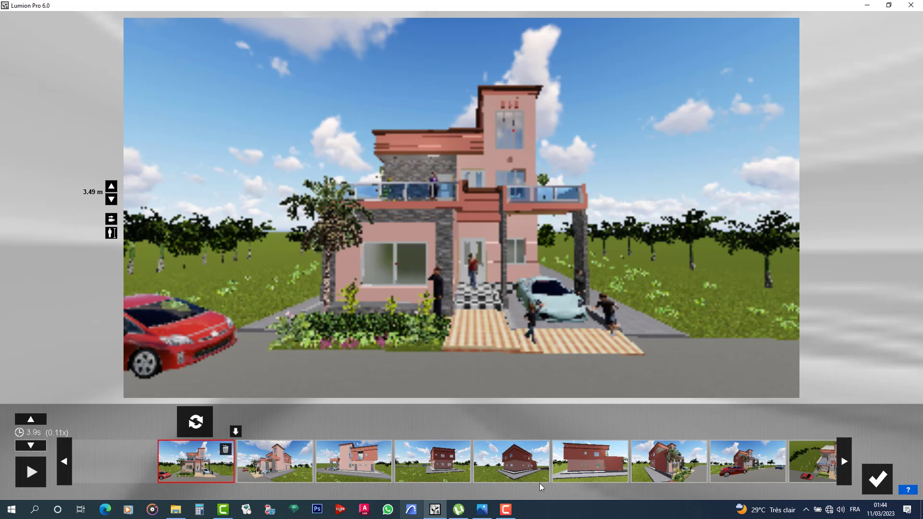
pyautogui.click(878, 480)
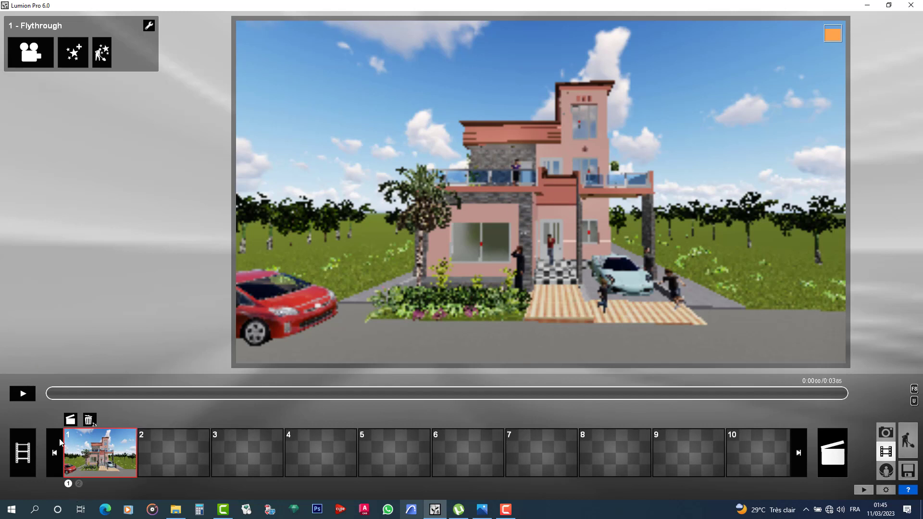
# Play the start of the Flythrough clip in the movie timeline, pause it, and return to the beginning
pyautogui.click(22, 395)
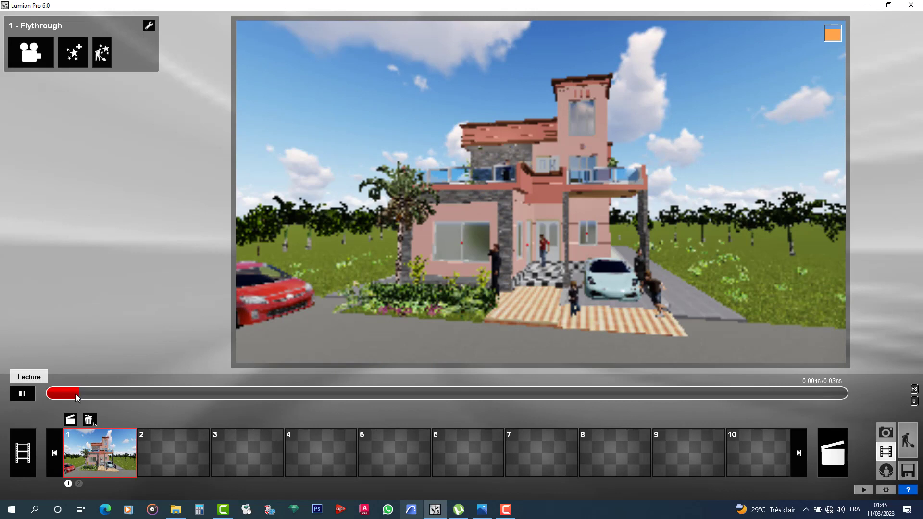
pyautogui.click(48, 395)
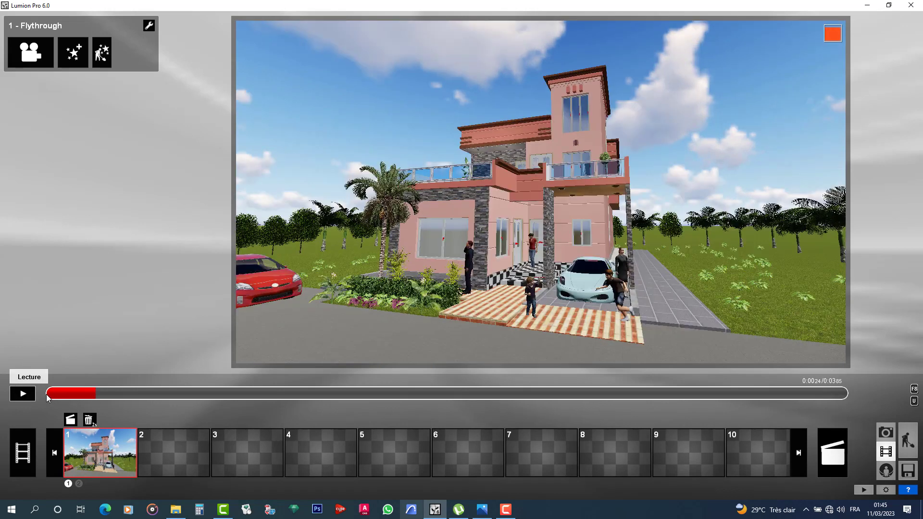
pyautogui.moveTo(48, 395); pyautogui.dragTo(41, 395)
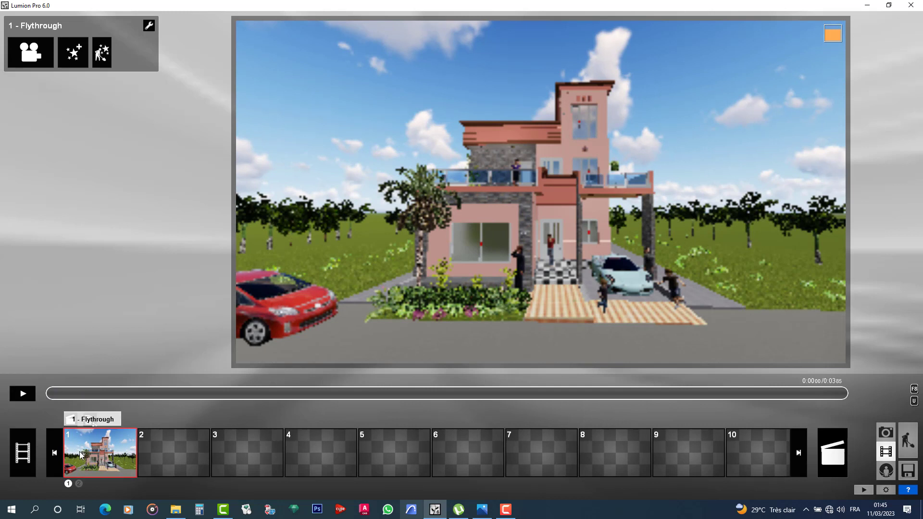
# Add the Soleil effect to the Flythrough clip and lower the sun brightness to 0.4
pyautogui.click(79, 54)
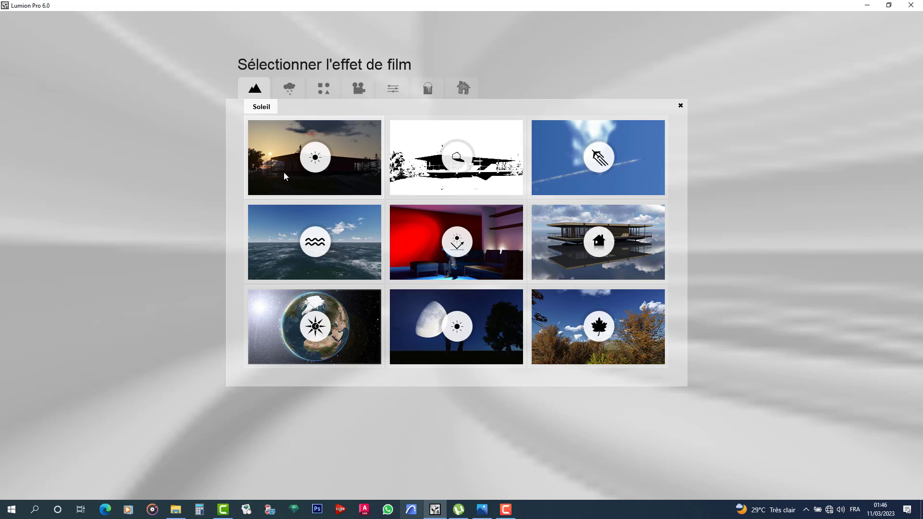
pyautogui.click(283, 172)
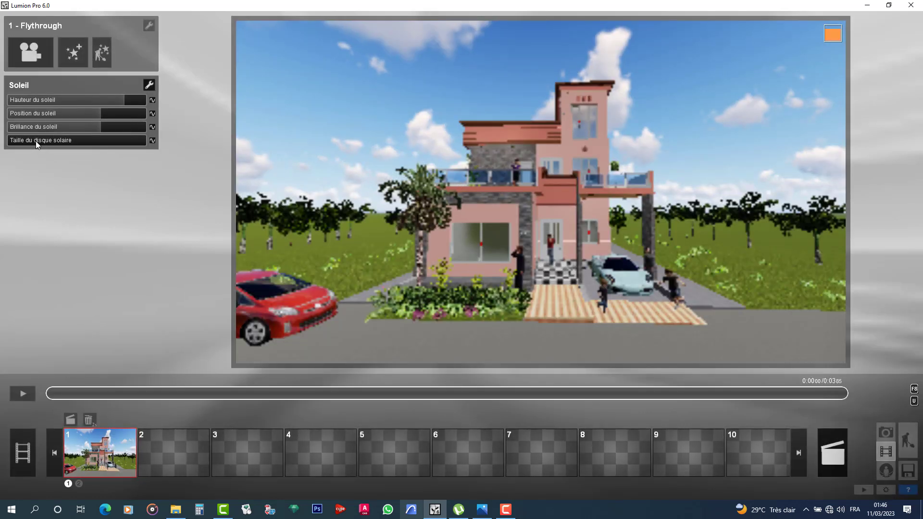
pyautogui.click(97, 131)
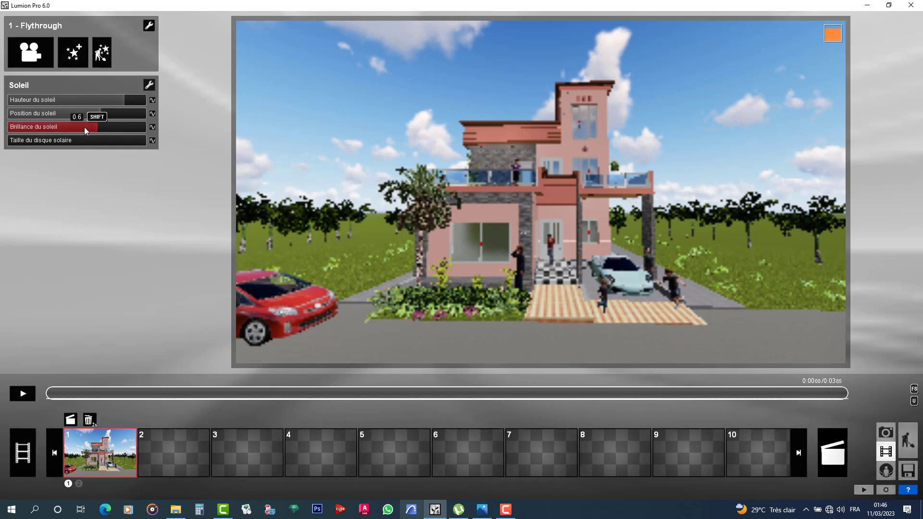
pyautogui.moveTo(84, 127); pyautogui.dragTo(68, 128)
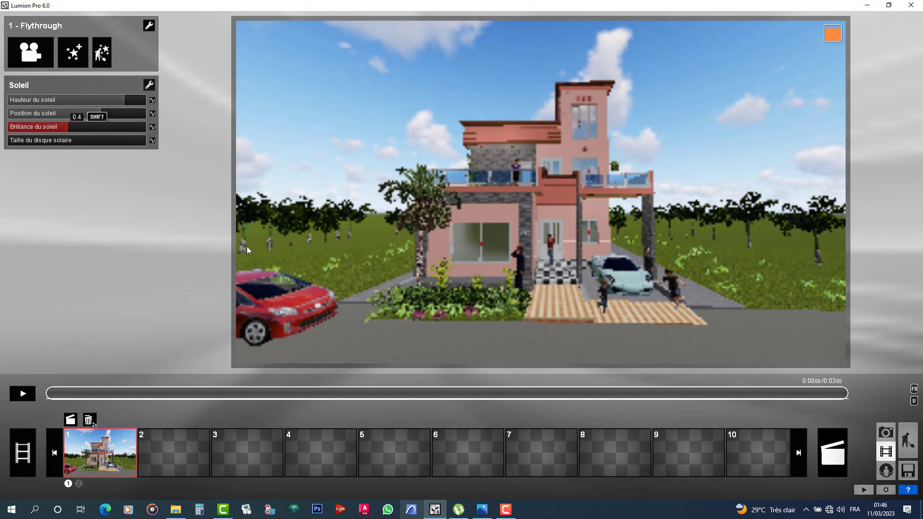
pyautogui.click(506, 510)
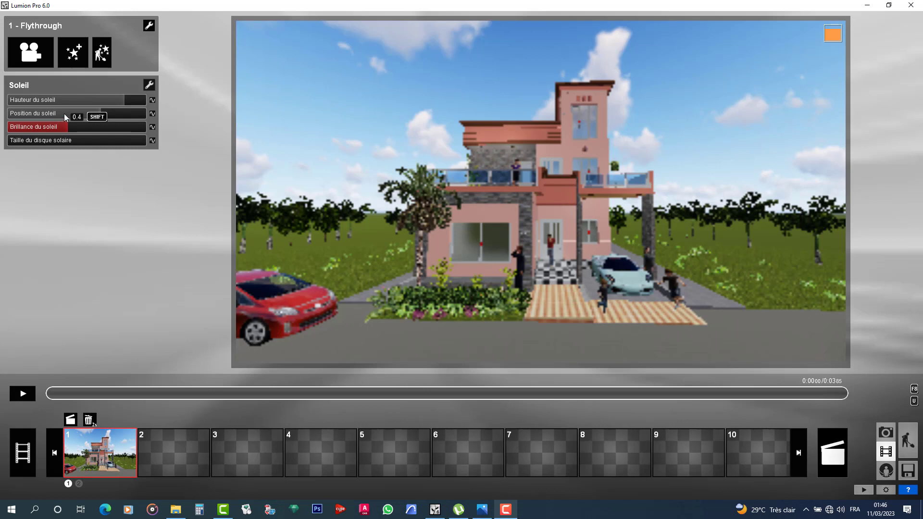
# Add the Ombres shadow effect to the Flythrough clip
pyautogui.click(75, 53)
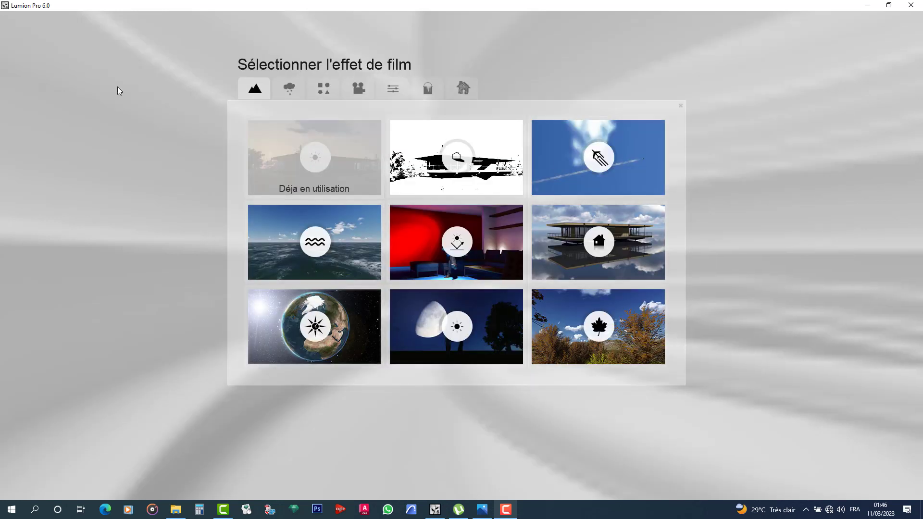
pyautogui.click(415, 162)
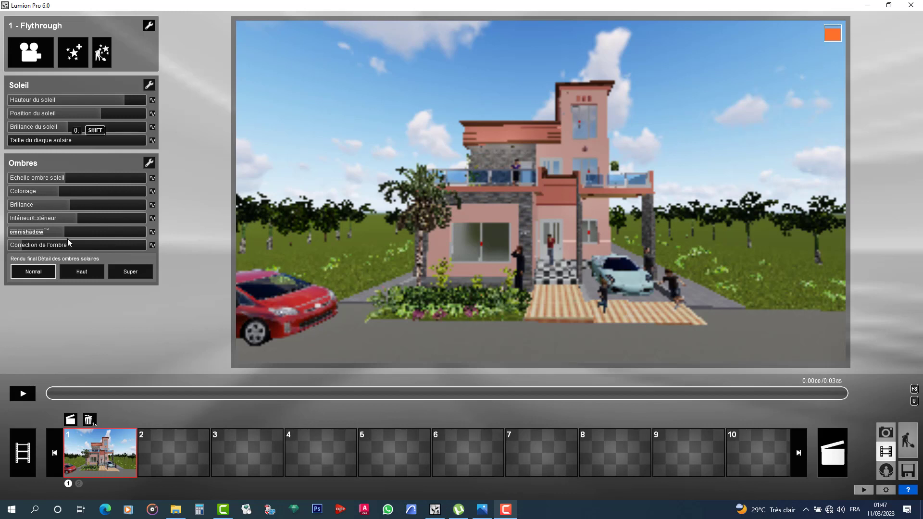
pyautogui.moveTo(21, 245)
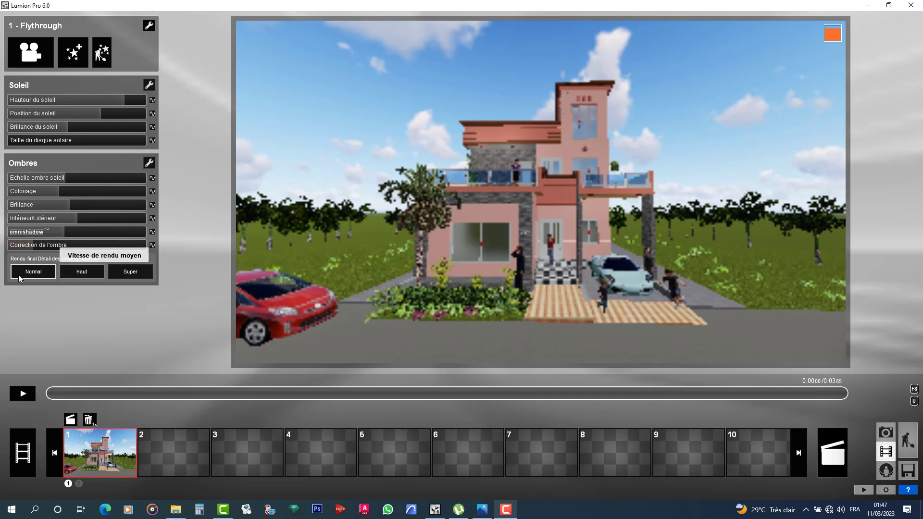
# Add the Trainées d'avions effect to the clip and raise its Aléatoire and Avions amounts
pyautogui.click(73, 53)
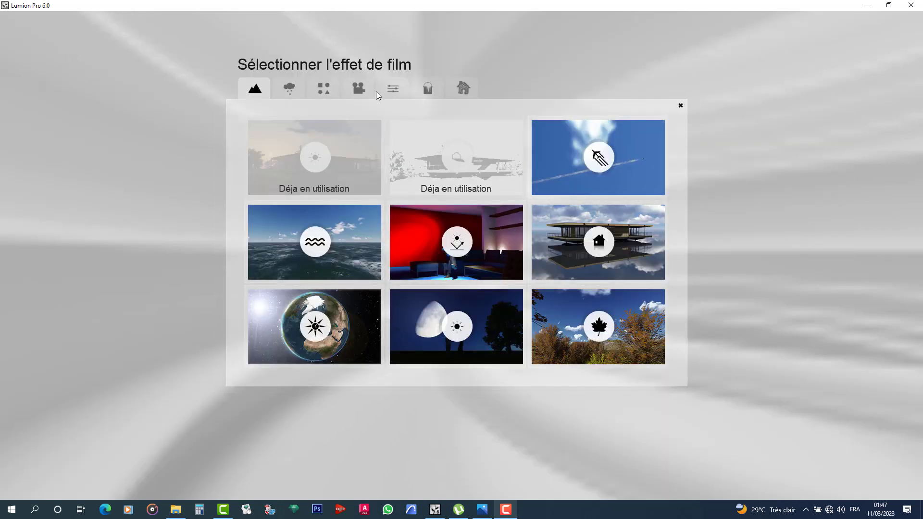
pyautogui.click(560, 145)
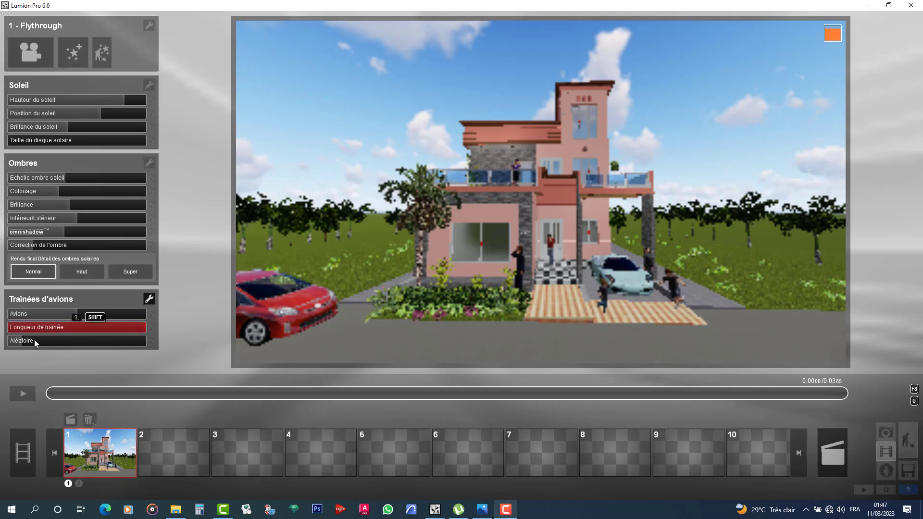
pyautogui.moveTo(34, 340)
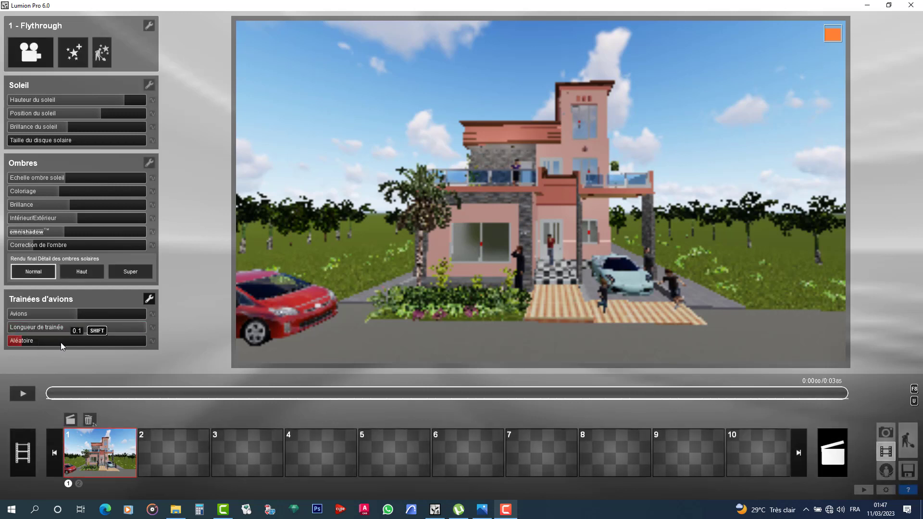
pyautogui.moveTo(61, 342); pyautogui.dragTo(65, 343)
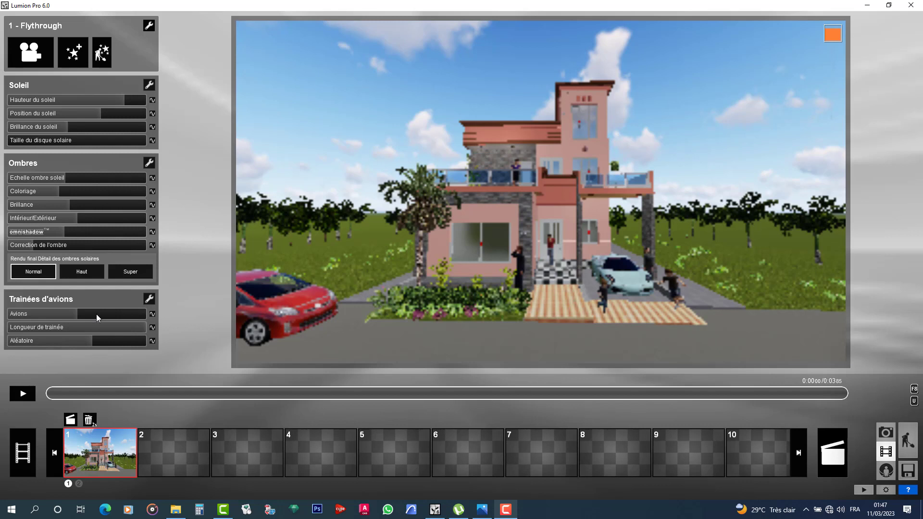
pyautogui.moveTo(80, 313); pyautogui.dragTo(104, 315)
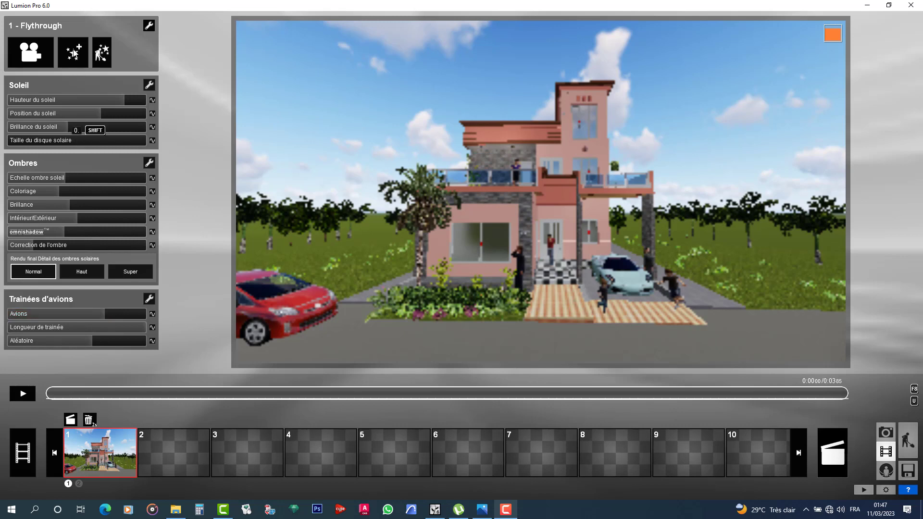
# Add the Etude du soleil effect with the north offset at 7, the hour at 14 and the month at Juillet
pyautogui.click(73, 52)
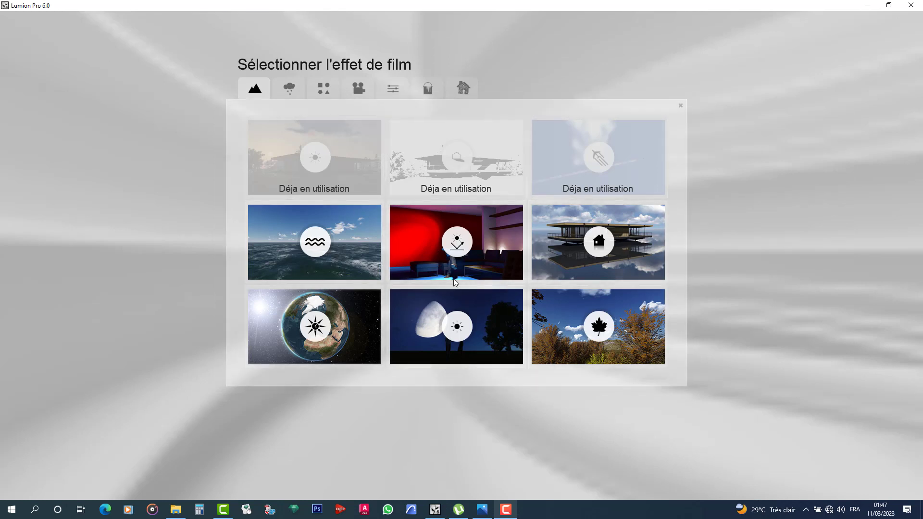
pyautogui.click(352, 327)
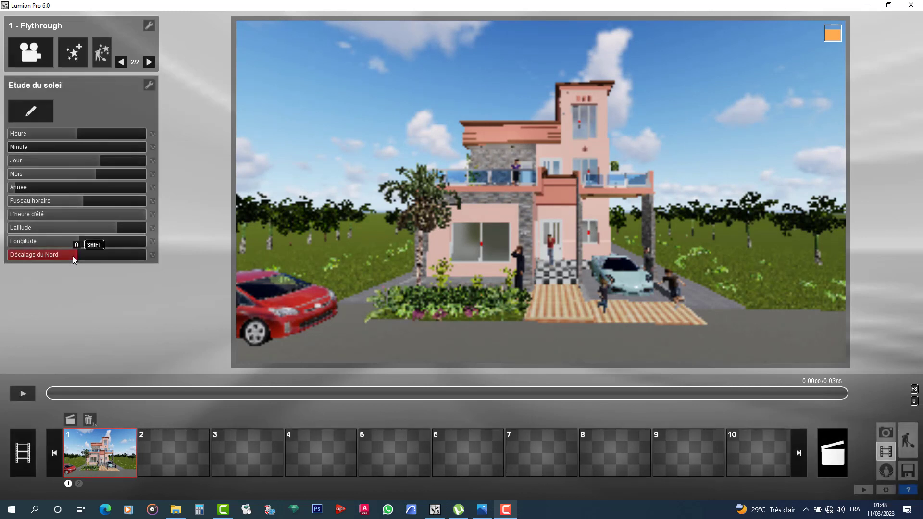
pyautogui.moveTo(71, 256)
pyautogui.mouseDown()
pyautogui.moveTo(62, 253)
pyautogui.moveTo(80, 252)
pyautogui.mouseUp()
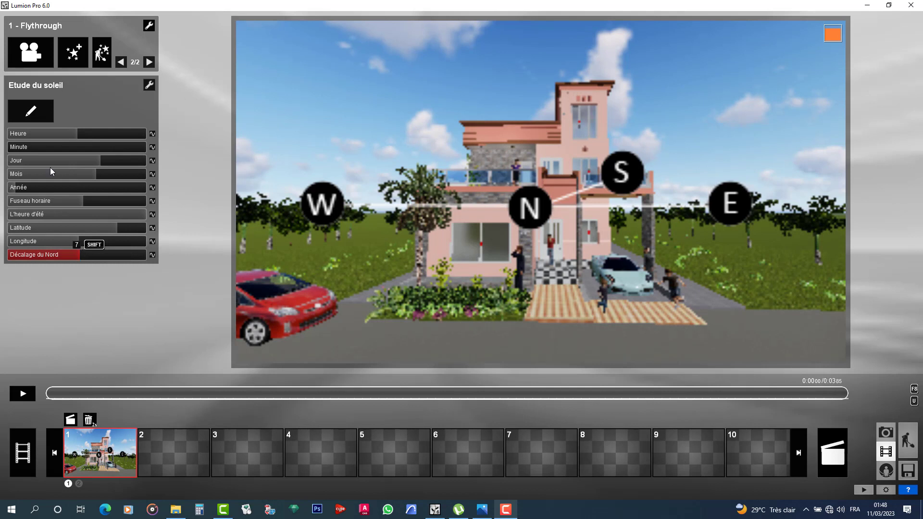
pyautogui.click(76, 132)
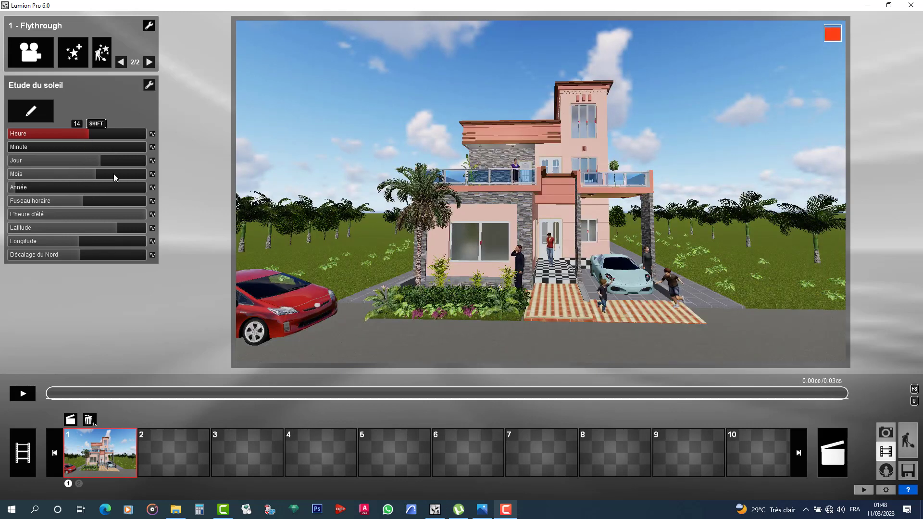
pyautogui.click(98, 175)
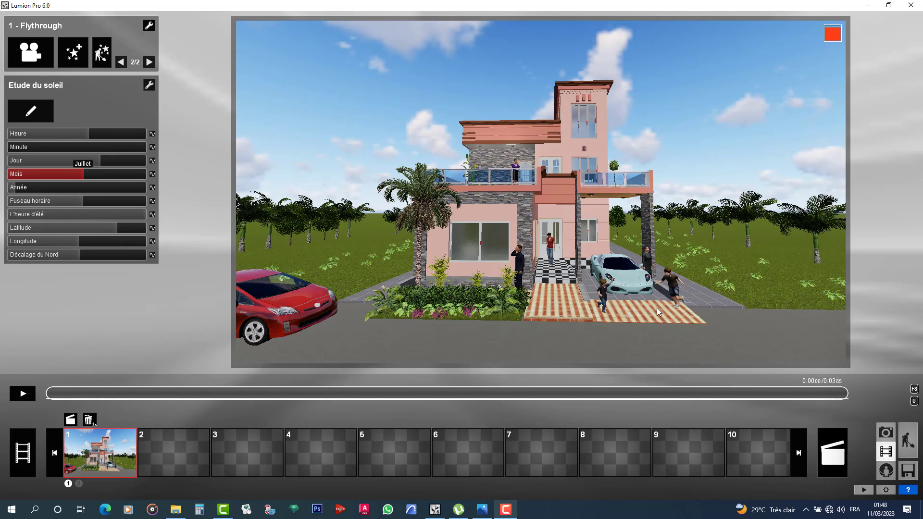
# Add the Netteté effect to the Flythrough clip and set its Intensité to 0.5
pyautogui.click(75, 52)
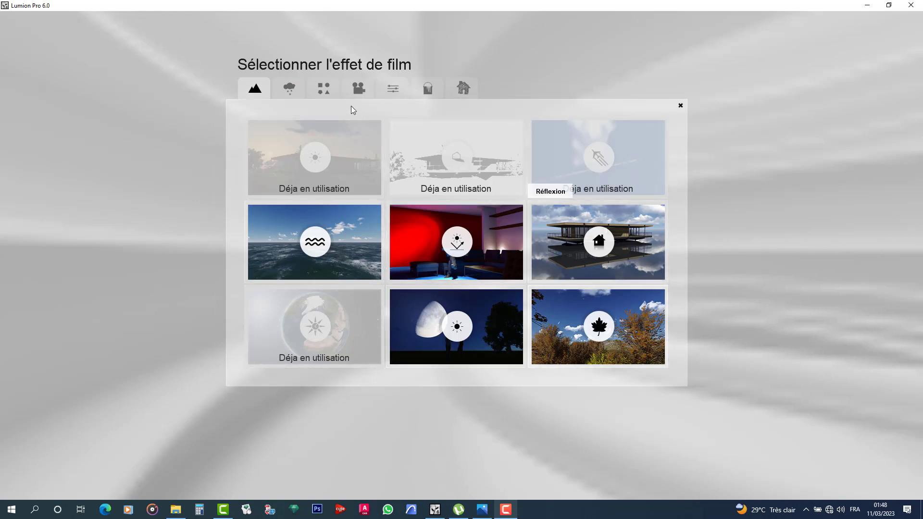
pyautogui.click(287, 91)
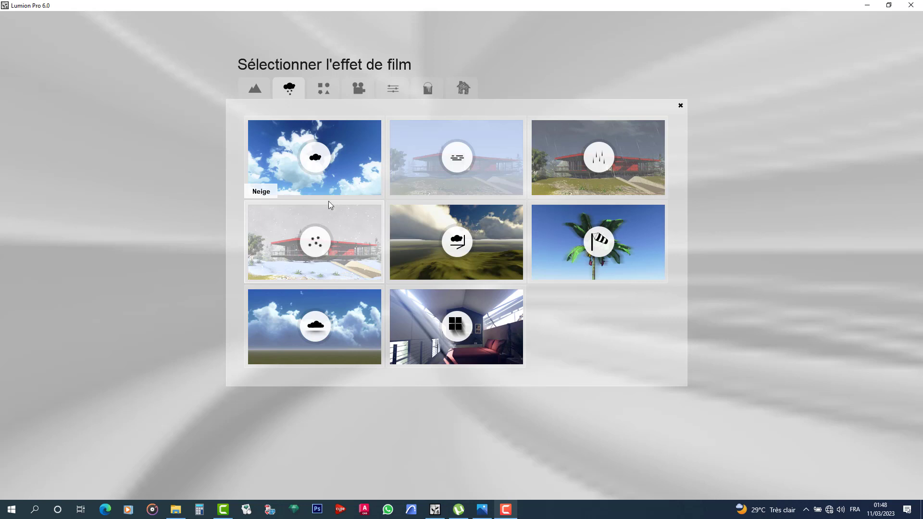
pyautogui.click(325, 91)
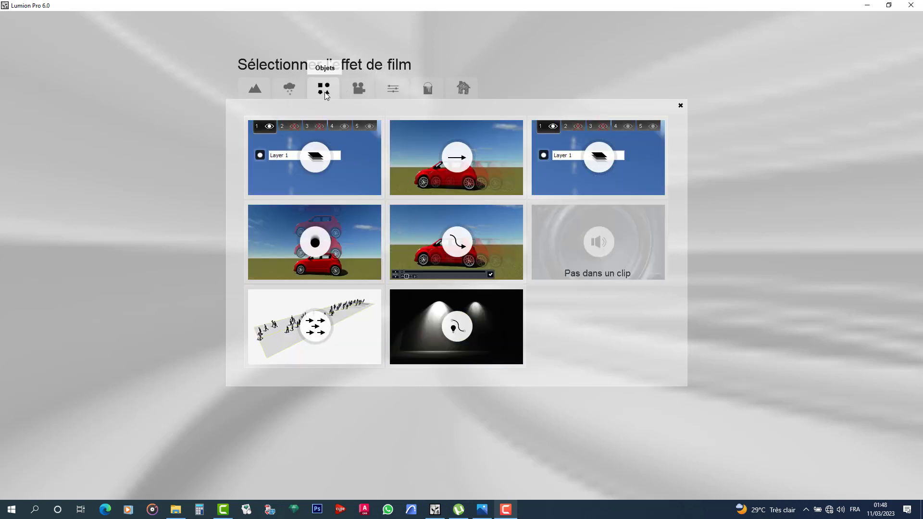
pyautogui.click(360, 91)
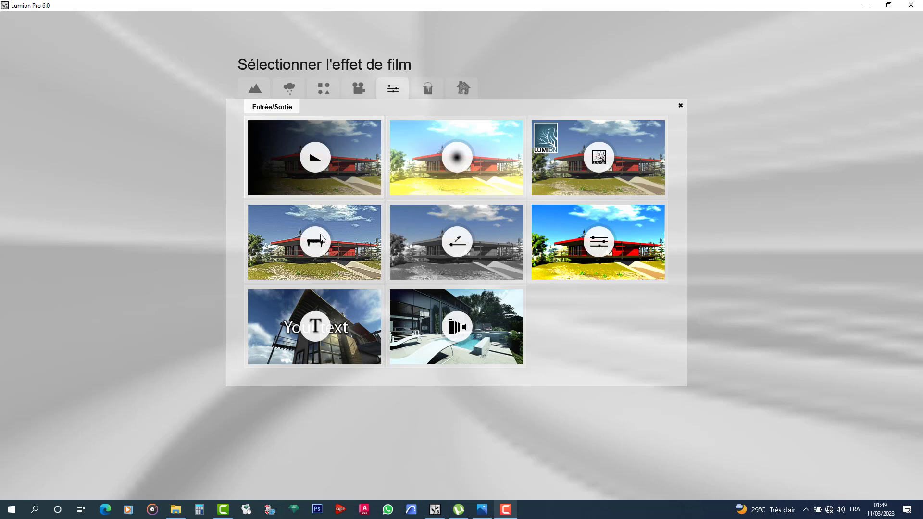
pyautogui.click(351, 247)
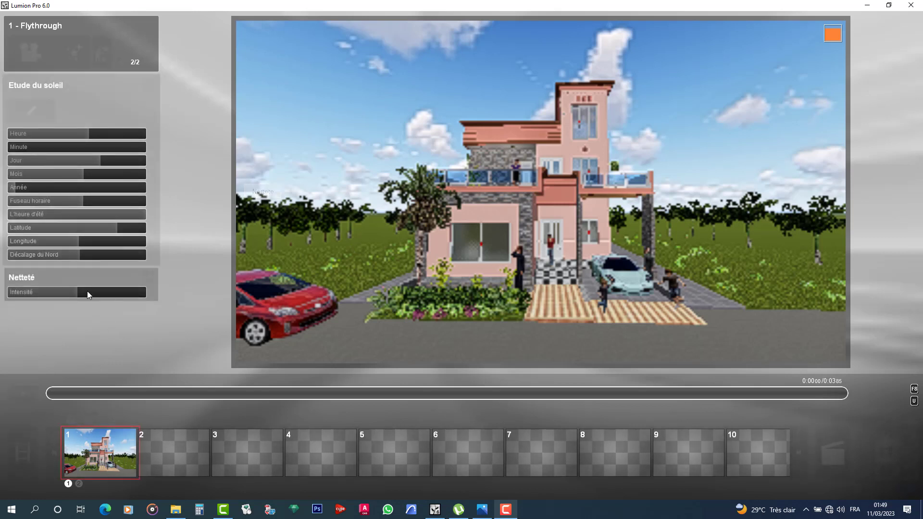
pyautogui.moveTo(84, 293); pyautogui.dragTo(95, 293)
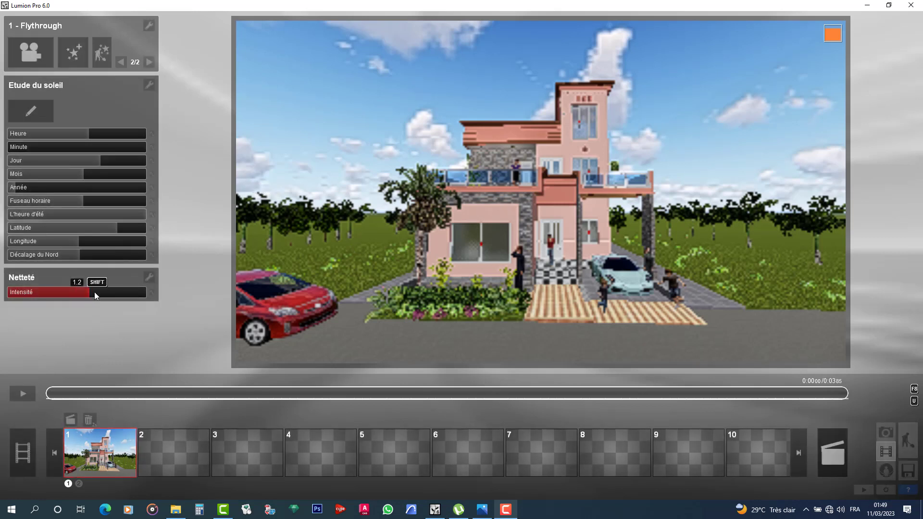
pyautogui.click(46, 293)
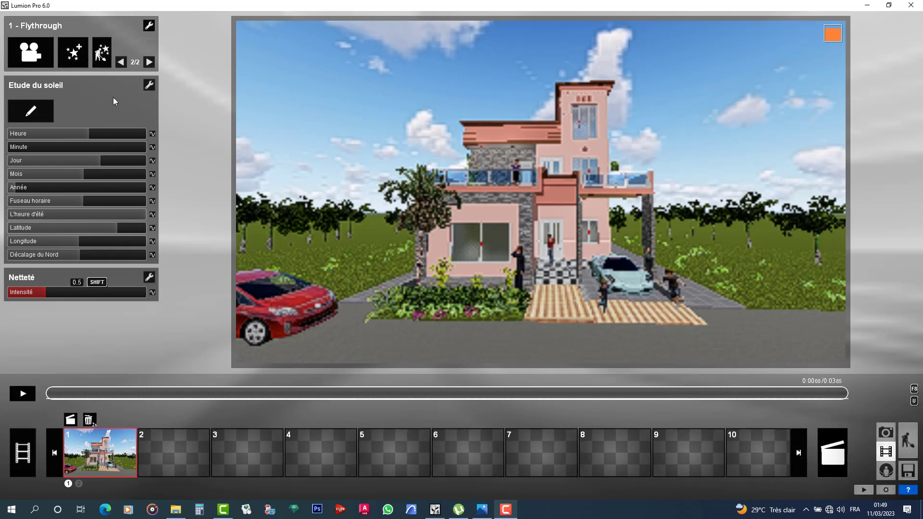
# Add the Nuage weather effect to the Flythrough clip
pyautogui.click(77, 56)
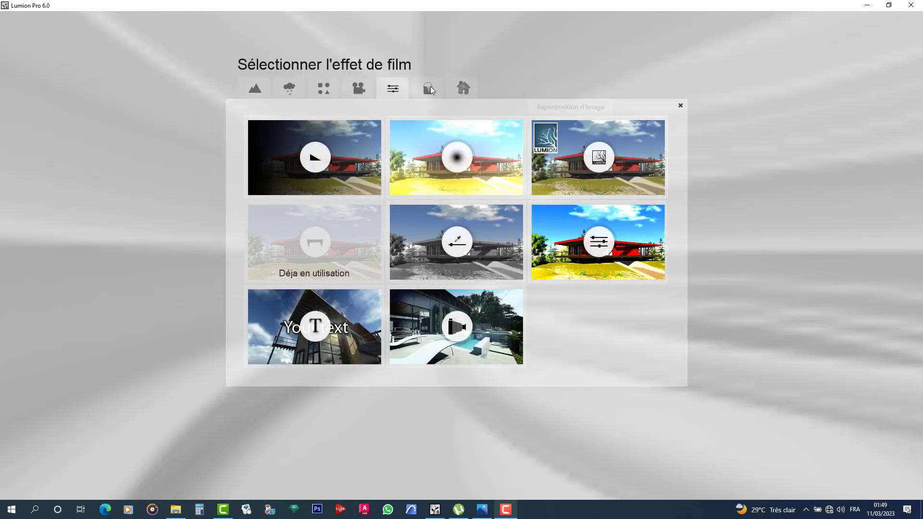
pyautogui.click(428, 88)
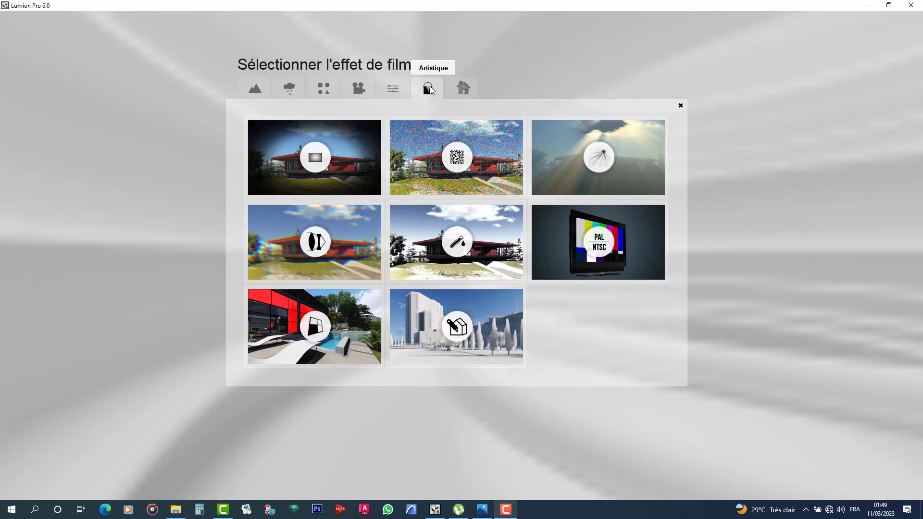
pyautogui.click(461, 88)
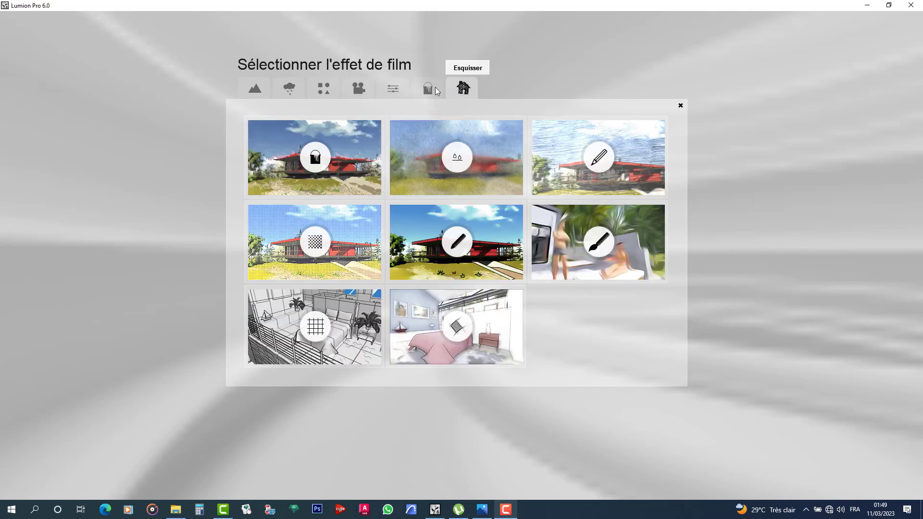
pyautogui.click(297, 88)
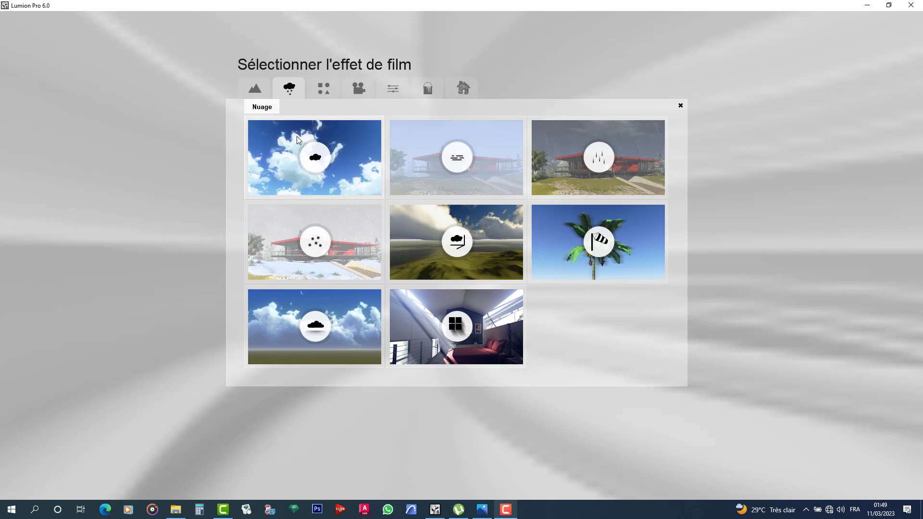
pyautogui.click(307, 150)
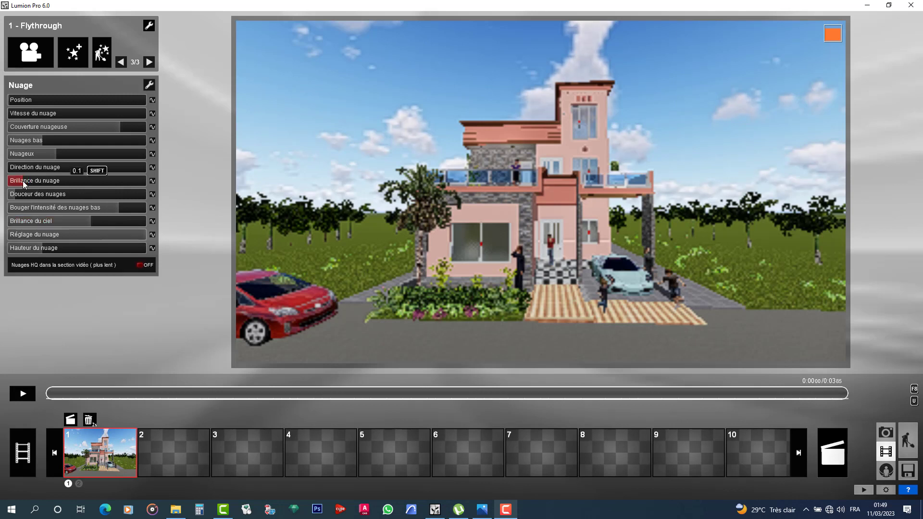
# Save the project by overwriting the existing scene under its current name
pyautogui.click(906, 471)
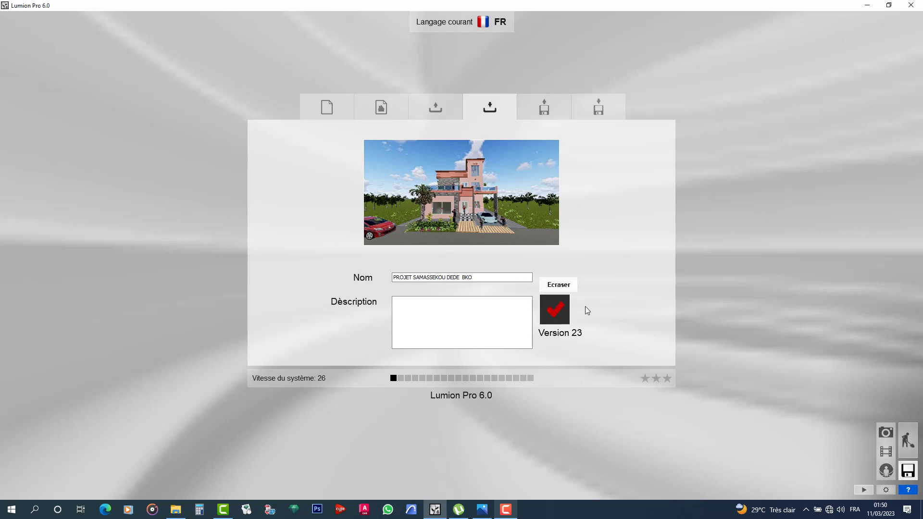
pyautogui.click(556, 308)
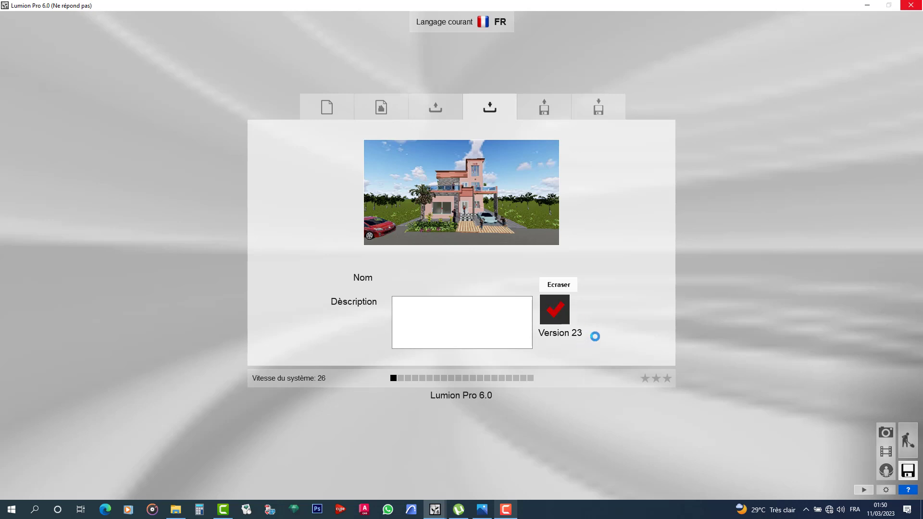
pyautogui.click(507, 508)
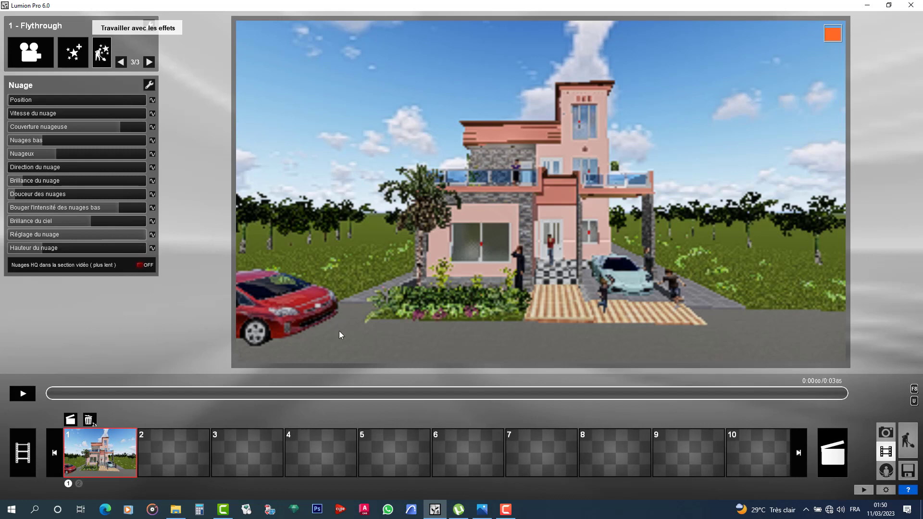
# Set the editor quality to four stars (Super Haute qualité) and the image resolution to 100%
pyautogui.click(905, 441)
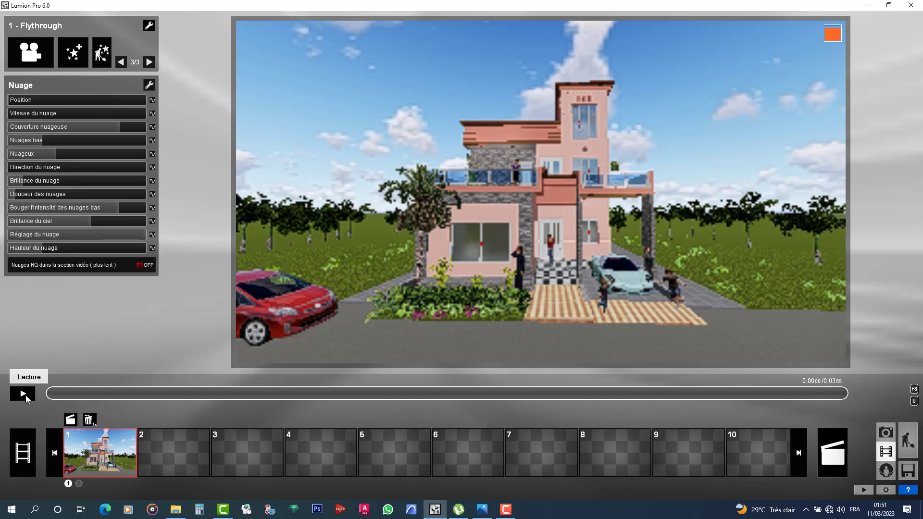
pyautogui.click(885, 488)
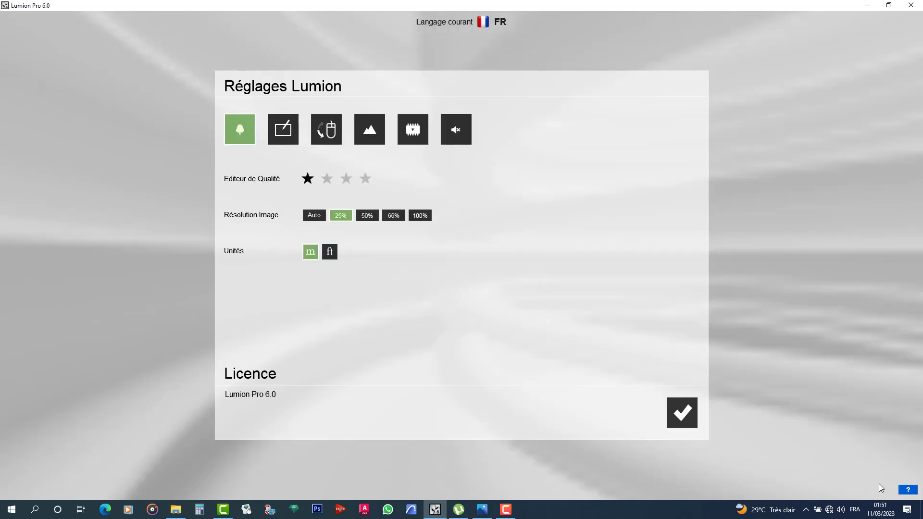
pyautogui.click(365, 178)
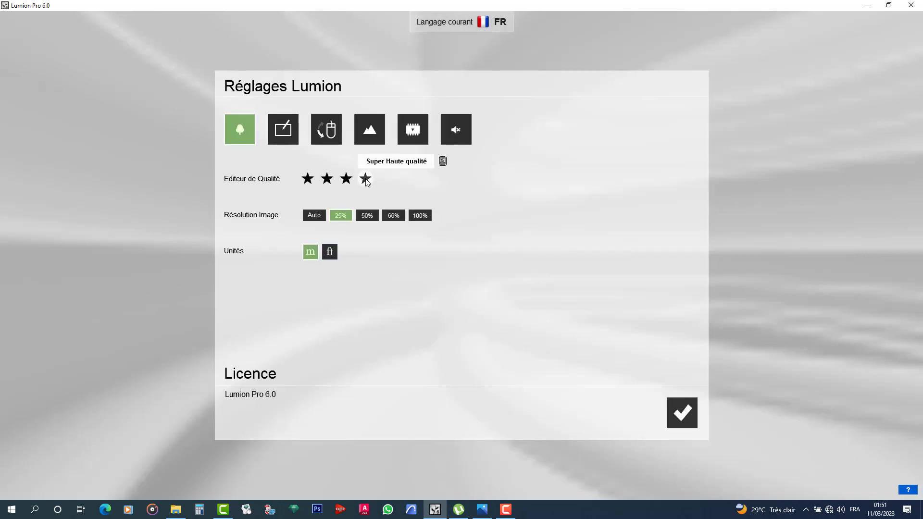
pyautogui.click(419, 216)
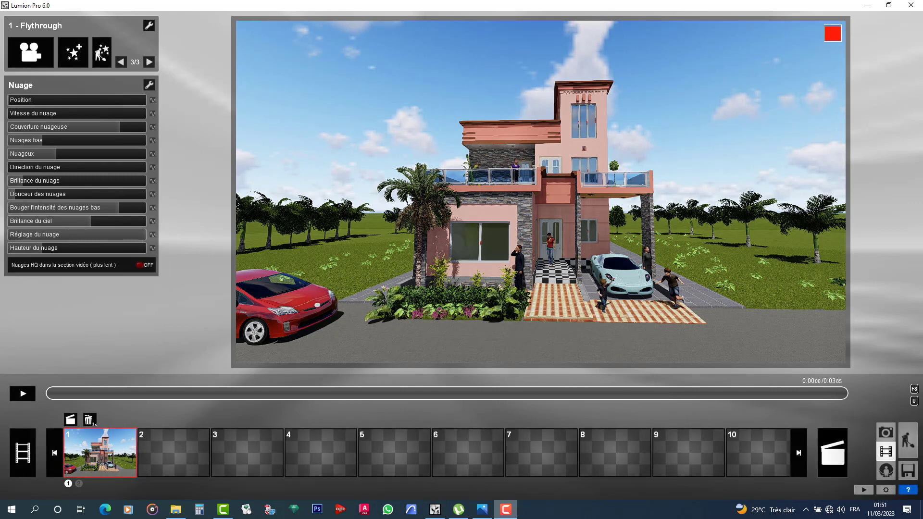
# Play the Flythrough clip to preview the camera movement with its effects
pyautogui.click(505, 510)
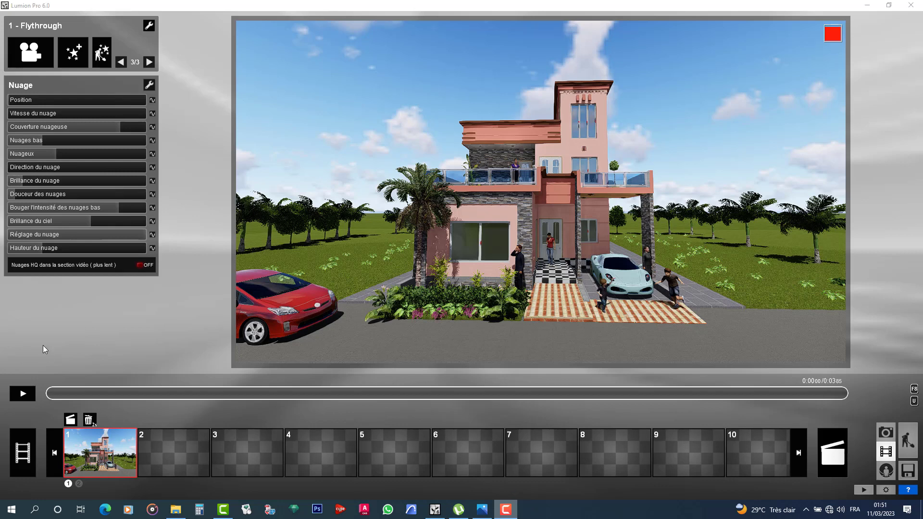
pyautogui.click(24, 398)
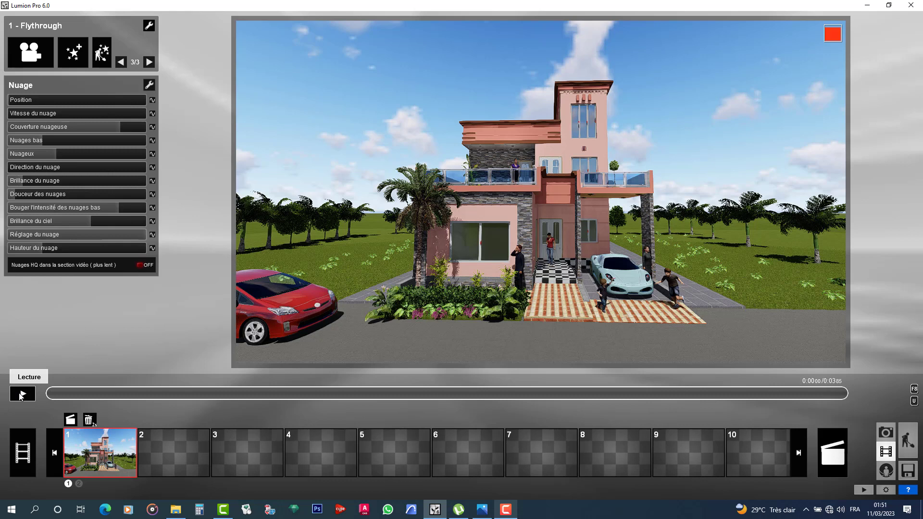
pyautogui.click(21, 395)
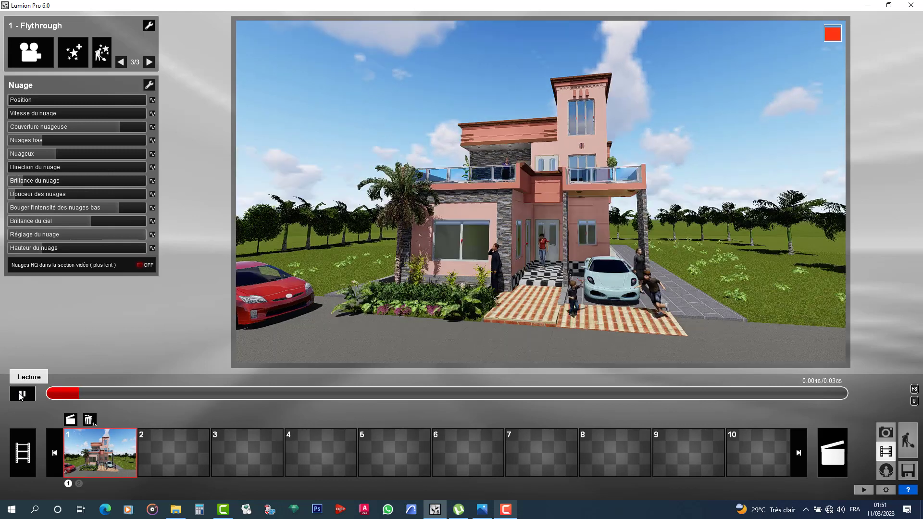
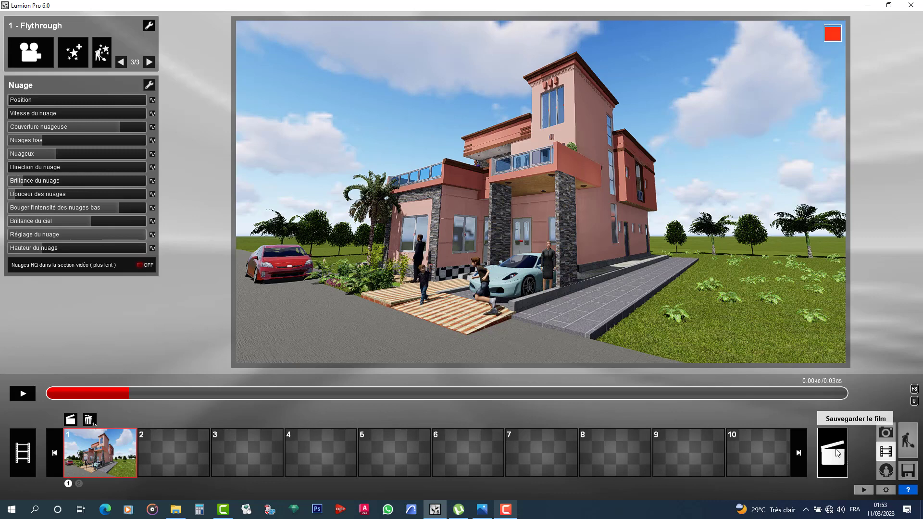
# Configure the complete film's MP4 export with three-star output quality, automatic frame rate and 720p resolution
pyautogui.click(837, 452)
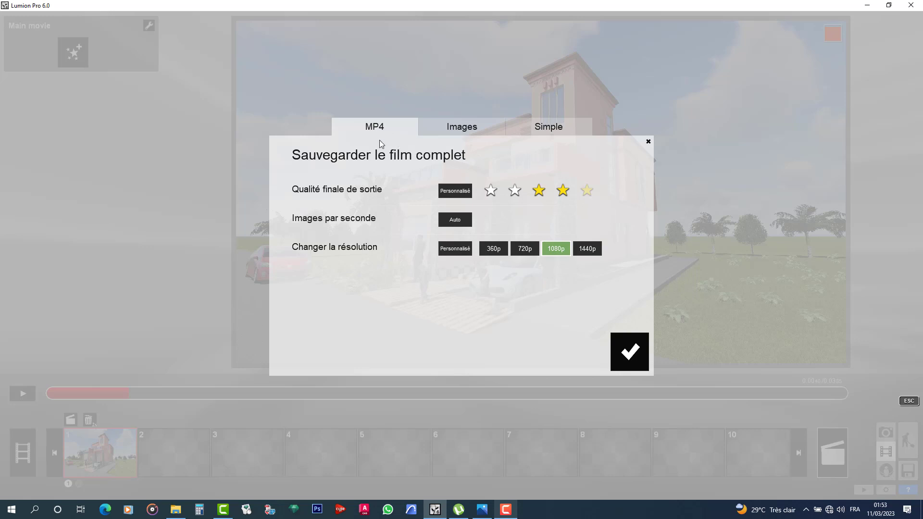
pyautogui.click(454, 191)
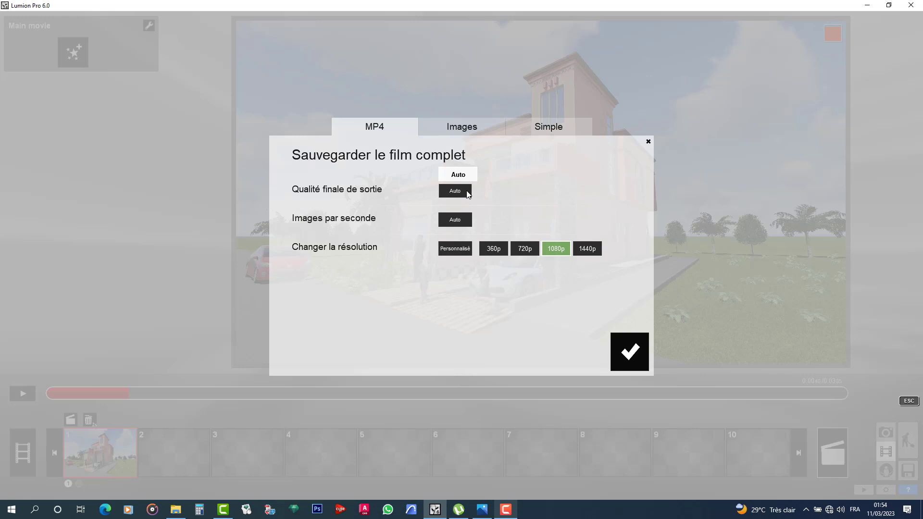
pyautogui.click(466, 193)
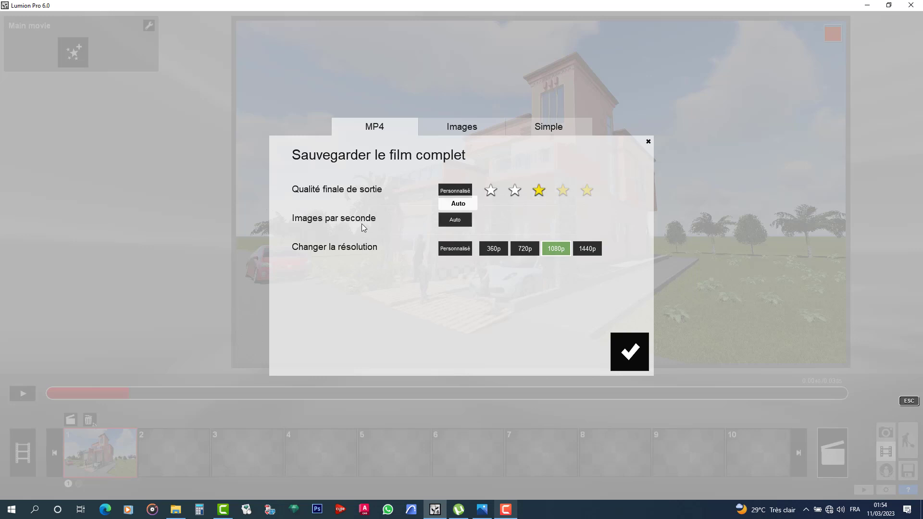
pyautogui.click(461, 223)
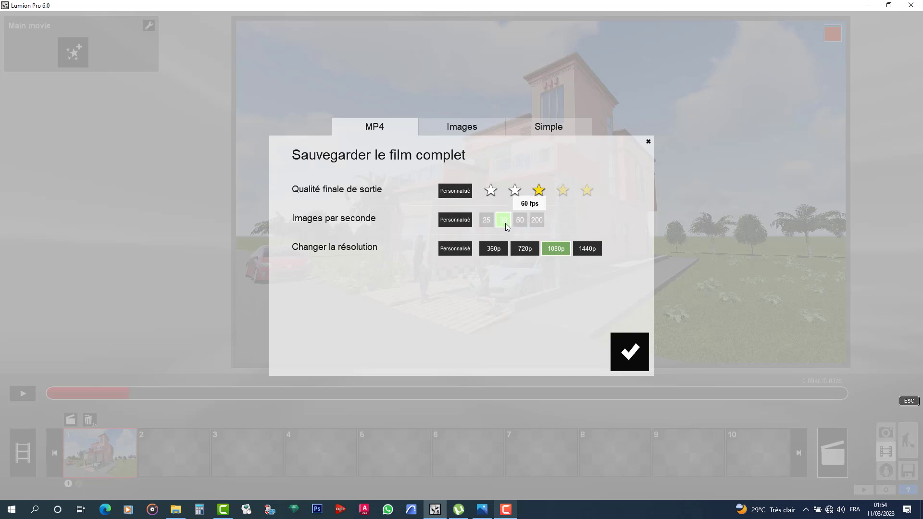
pyautogui.click(461, 223)
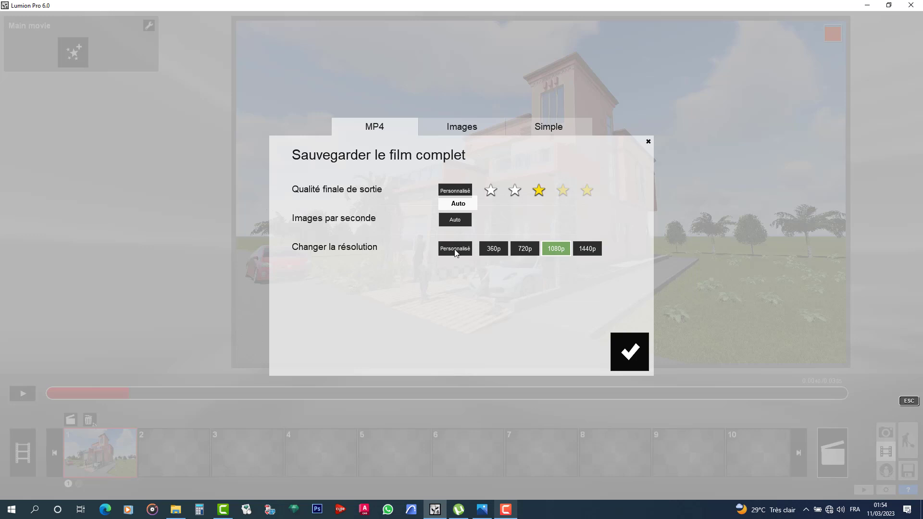
pyautogui.click(527, 250)
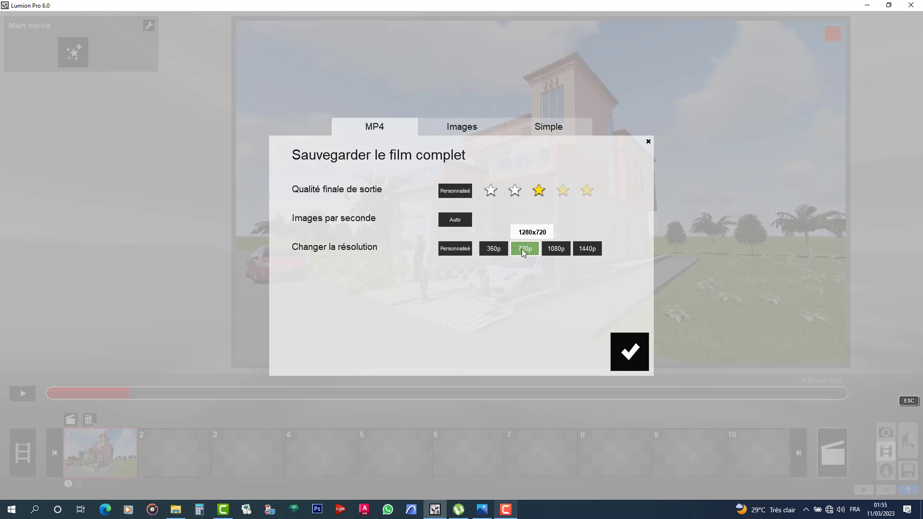
pyautogui.click(522, 249)
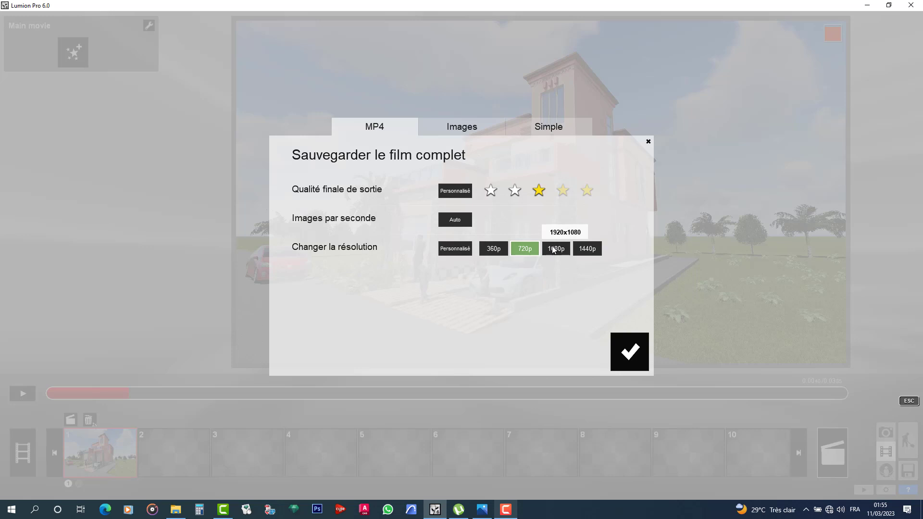
# Examine the Images and Simple output options for exporting the complete film
pyautogui.click(461, 129)
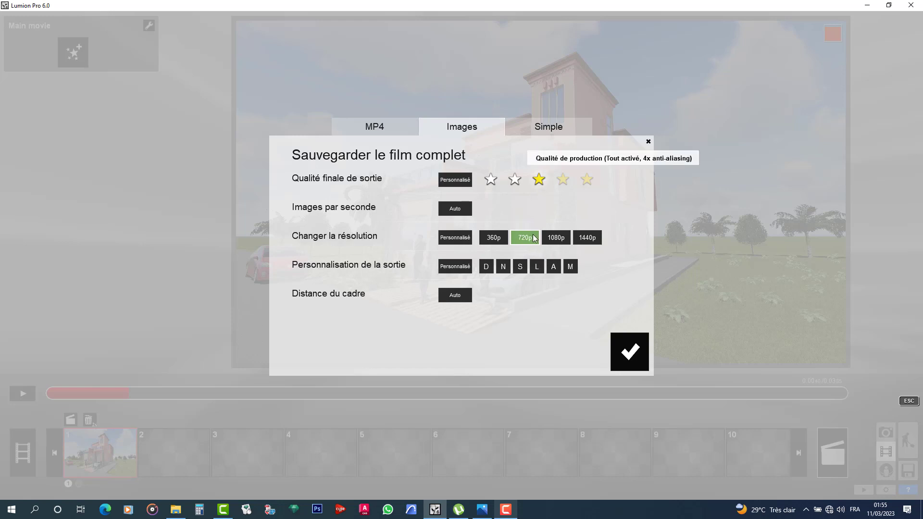
pyautogui.click(539, 181)
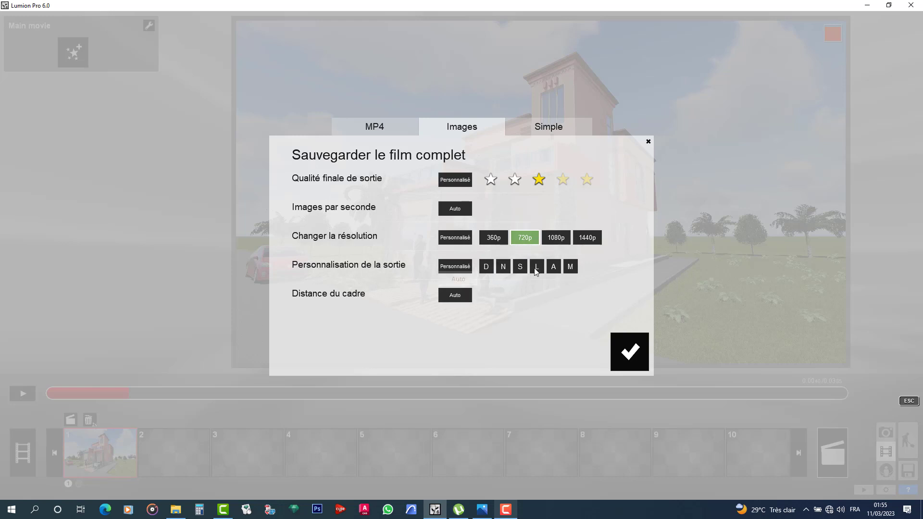
pyautogui.click(550, 126)
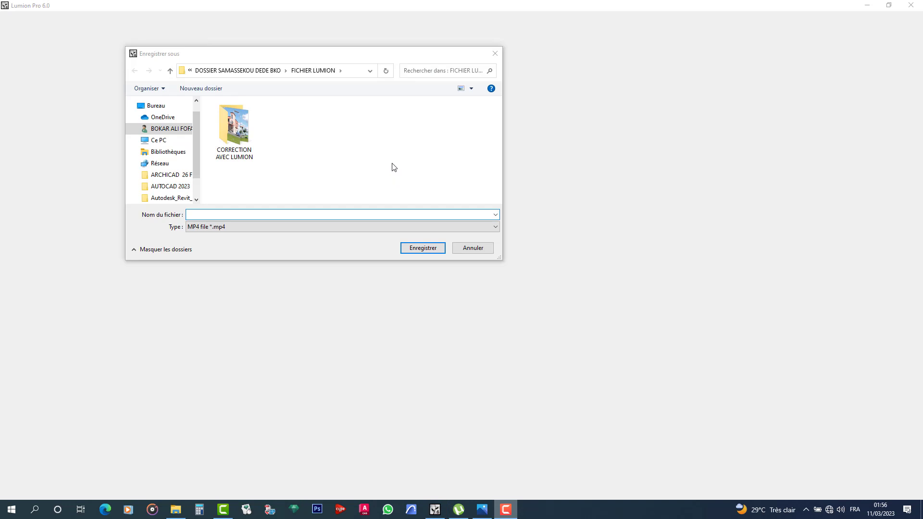
# Save the film as an MP4 file named "FILM LUMION6 YOUTUB" in the FICHIER LUMION folder and start the render
pyautogui.click(275, 216)
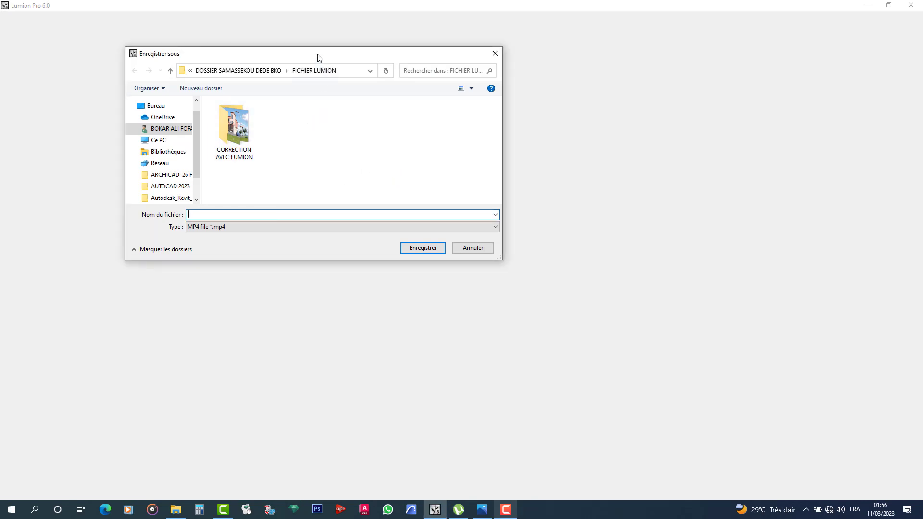
pyautogui.moveTo(319, 57); pyautogui.dragTo(319, 87)
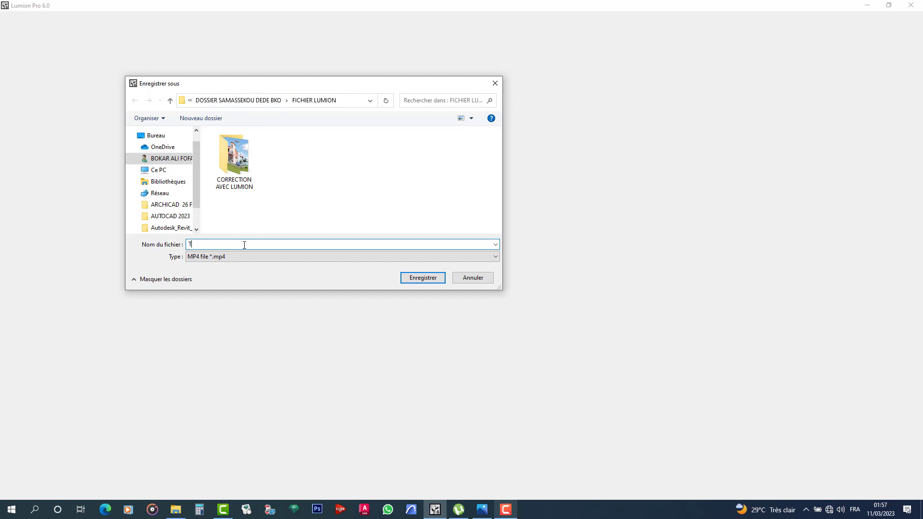
pyautogui.press('BackSpace')
pyautogui.write('FILM T')
pyautogui.press('BackSpace')
pyautogui.write('LUMION6 YOUTUB')
pyautogui.click(427, 279)
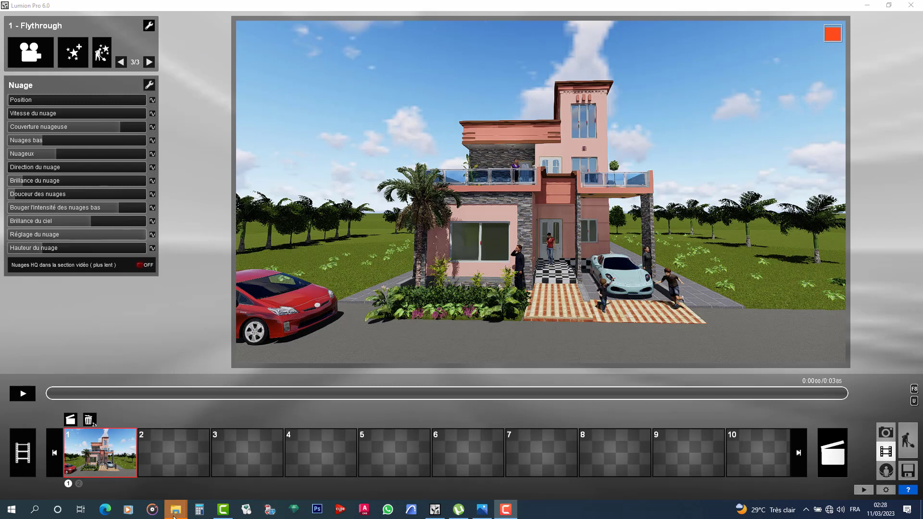
# Switch to the exported film FILM LUMION6 YOUTUB in the video player and replay it to review the camera movement
pyautogui.moveTo(175, 512)
pyautogui.click(206, 469)
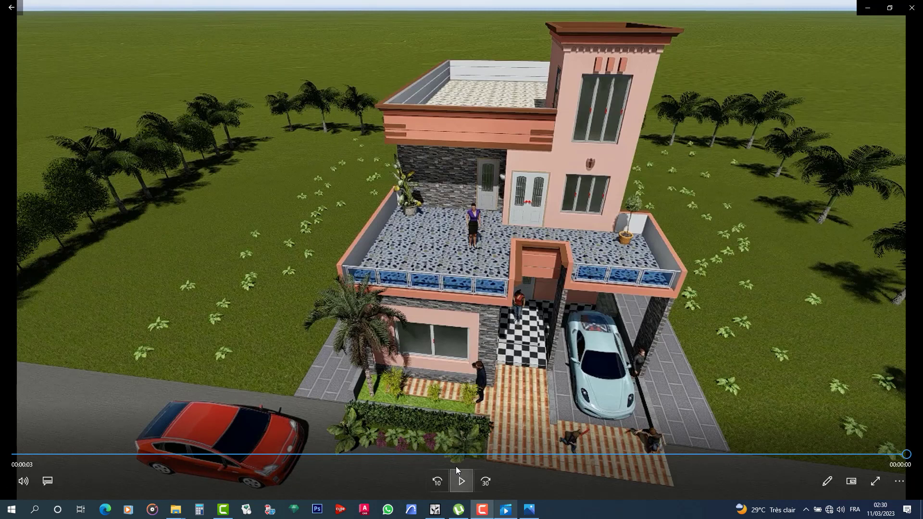
pyautogui.click(419, 377)
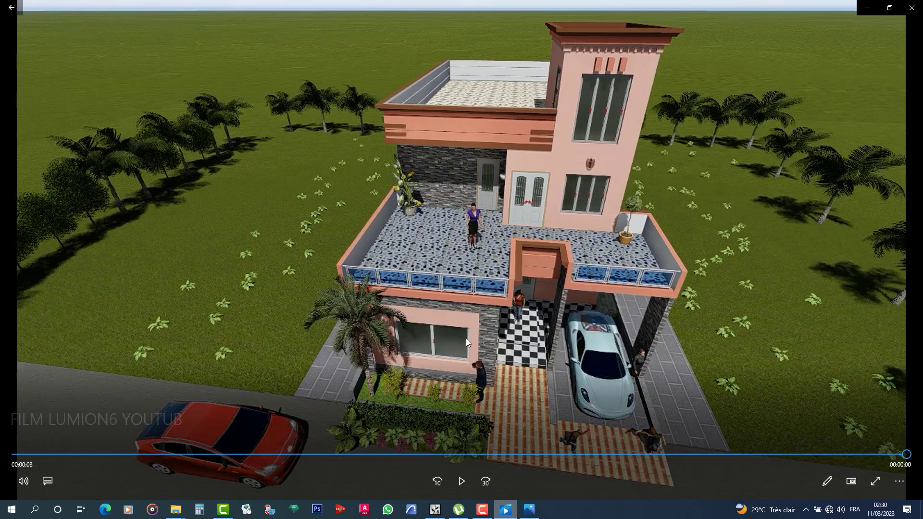
pyautogui.click(462, 481)
pyautogui.click(462, 481)
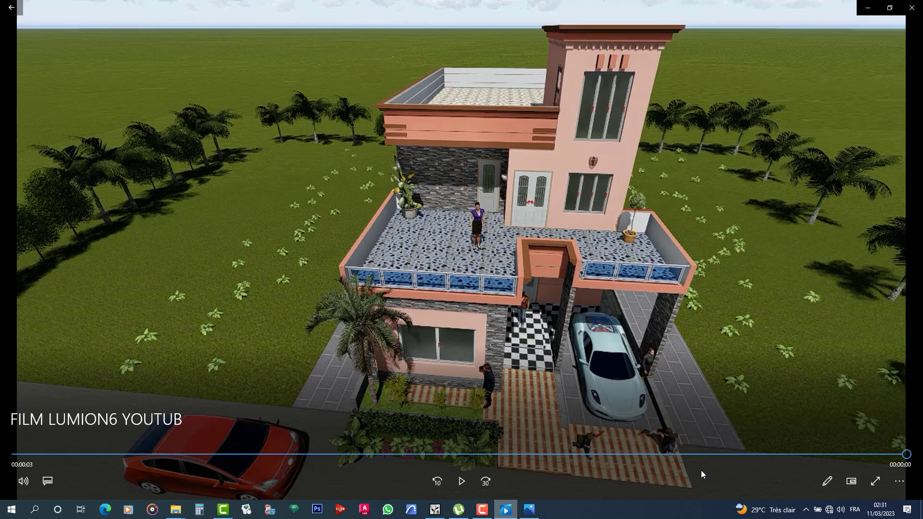
pyautogui.click(460, 480)
pyautogui.click(21, 459)
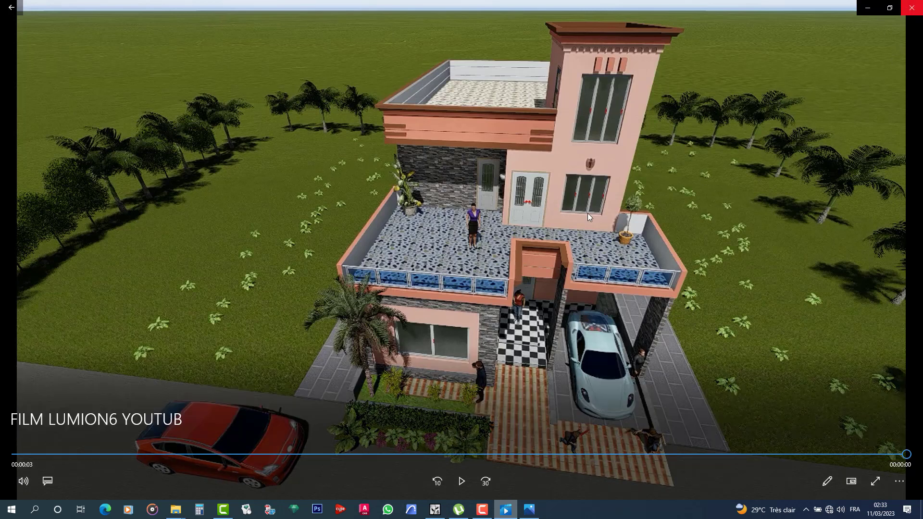
# Switch to Photos and browse through the rendered still images of the house from the different viewpoints
pyautogui.click(535, 514)
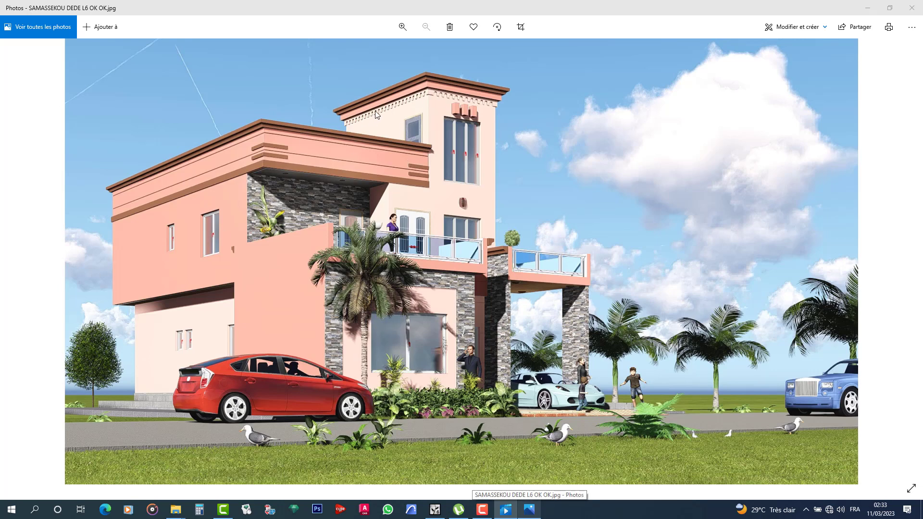
pyautogui.moveTo(910, 258)
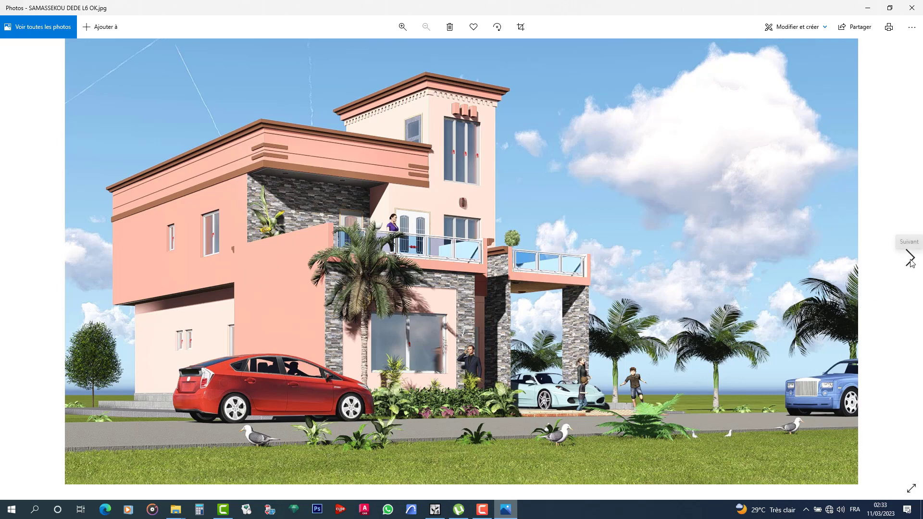
pyautogui.click(910, 259)
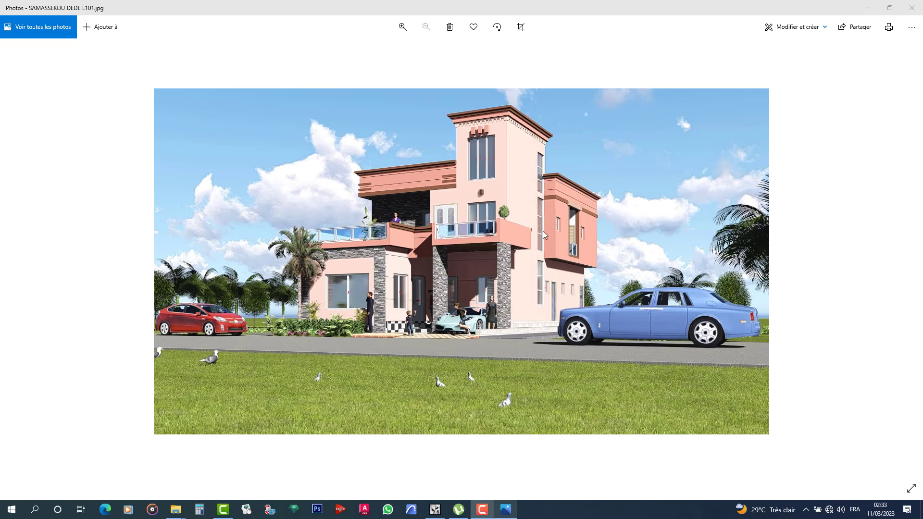
pyautogui.click(920, 269)
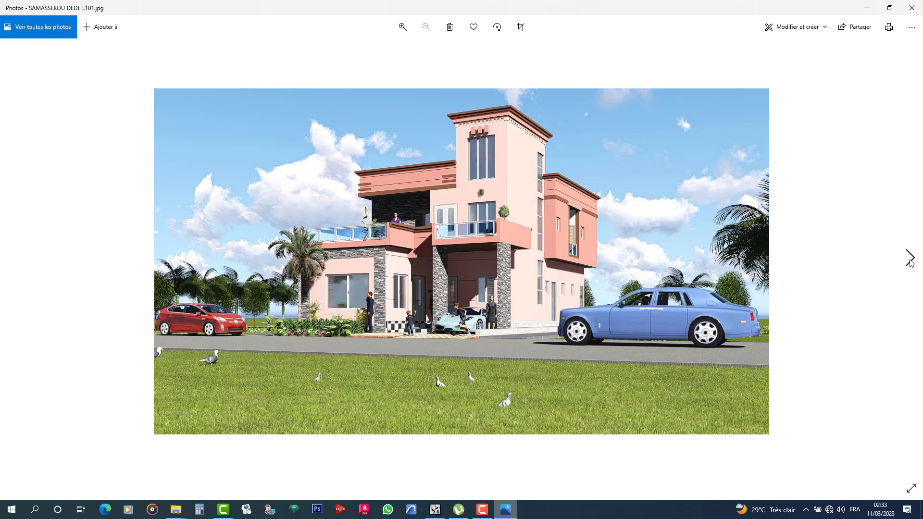
pyautogui.click(909, 266)
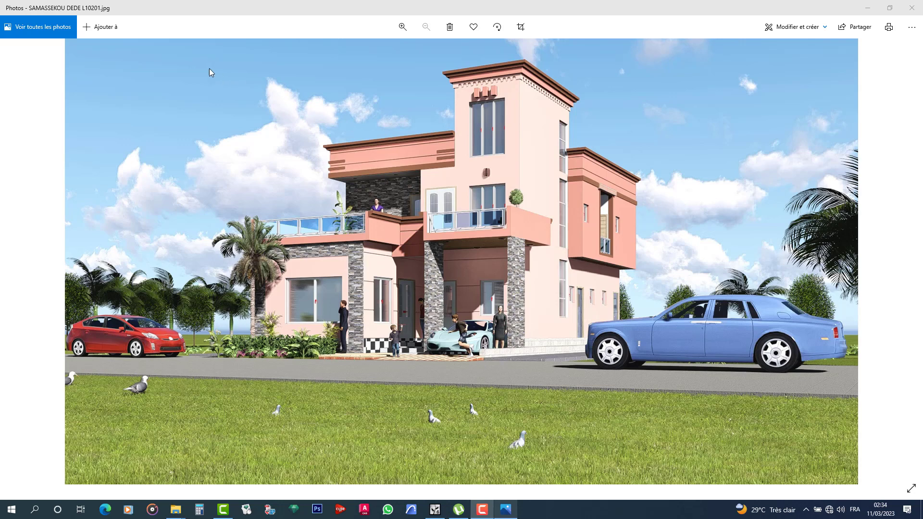
pyautogui.press('Right')
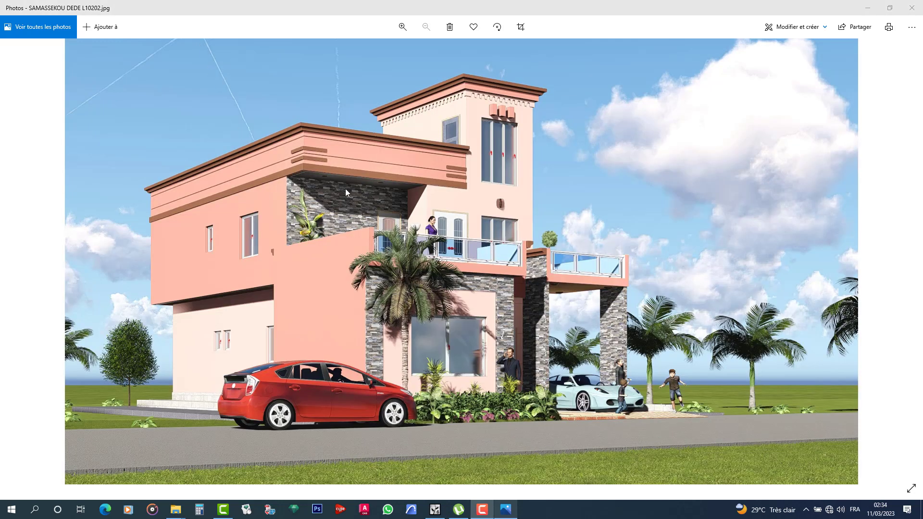